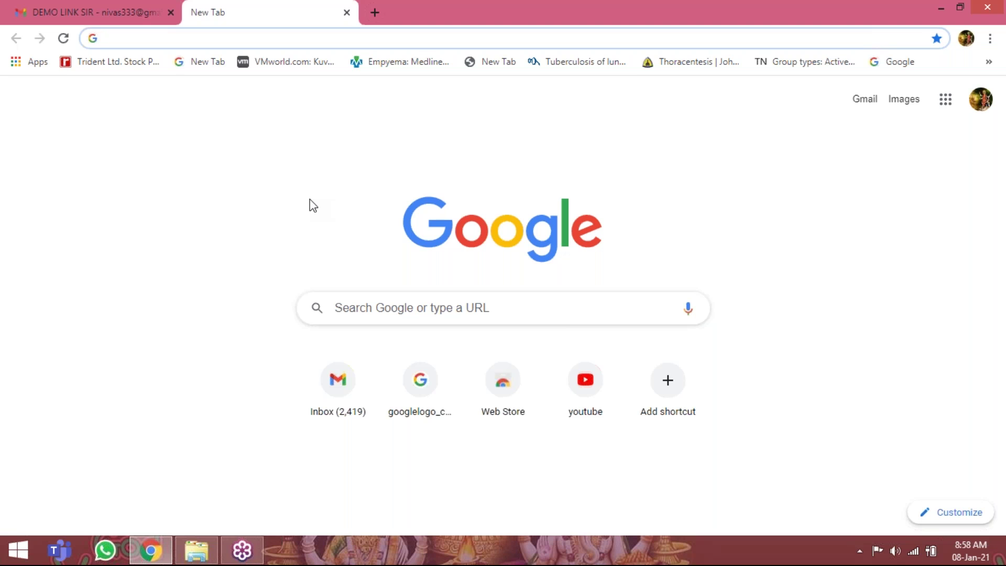
Search Google for "aws management console", open the AWS Management Console page and go to its sign-in form
click(494, 318)
text(aws)
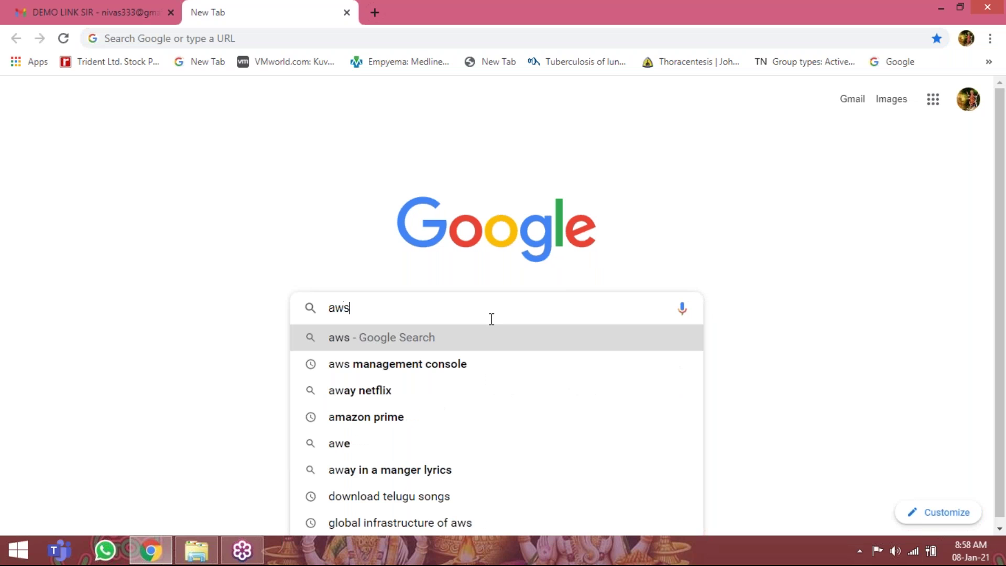
key(Down)
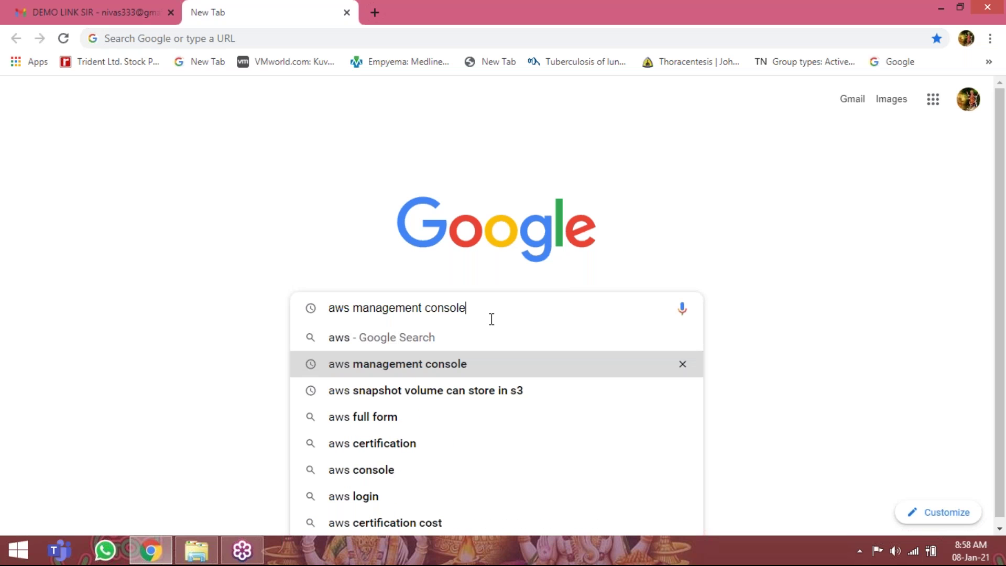
key(Return)
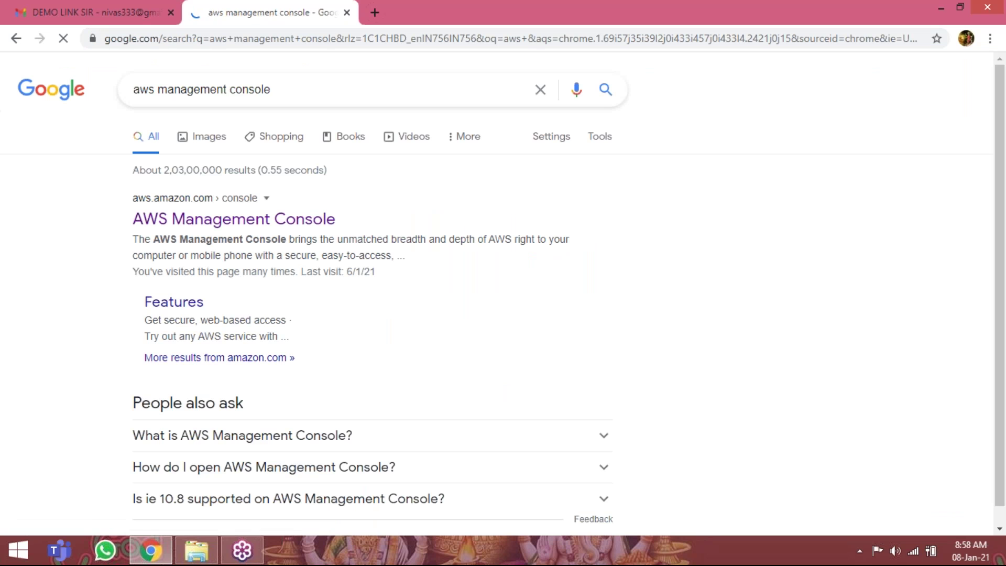
click(298, 215)
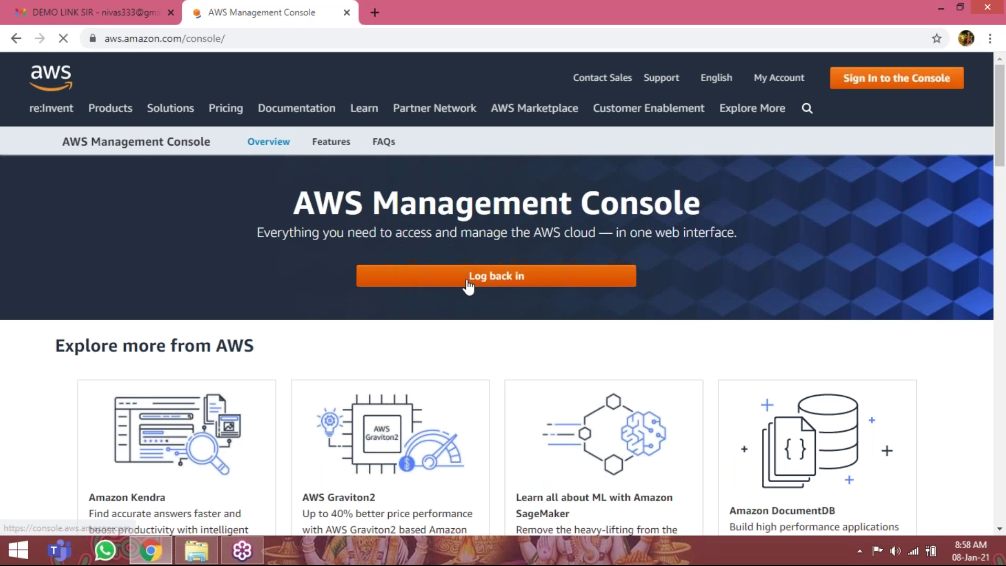
click(496, 276)
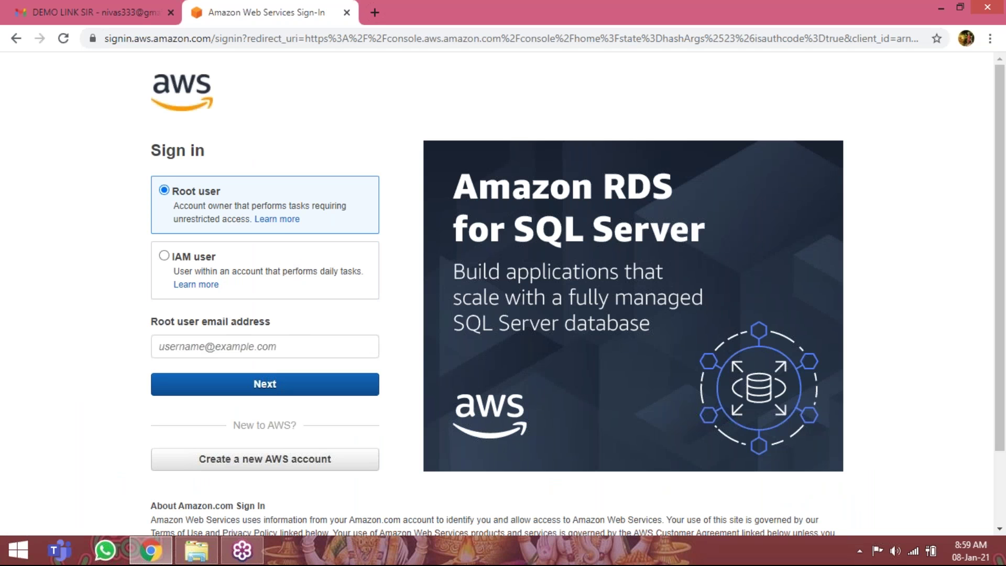
Sign in as root user with the account's email address and enter the account password
click(247, 345)
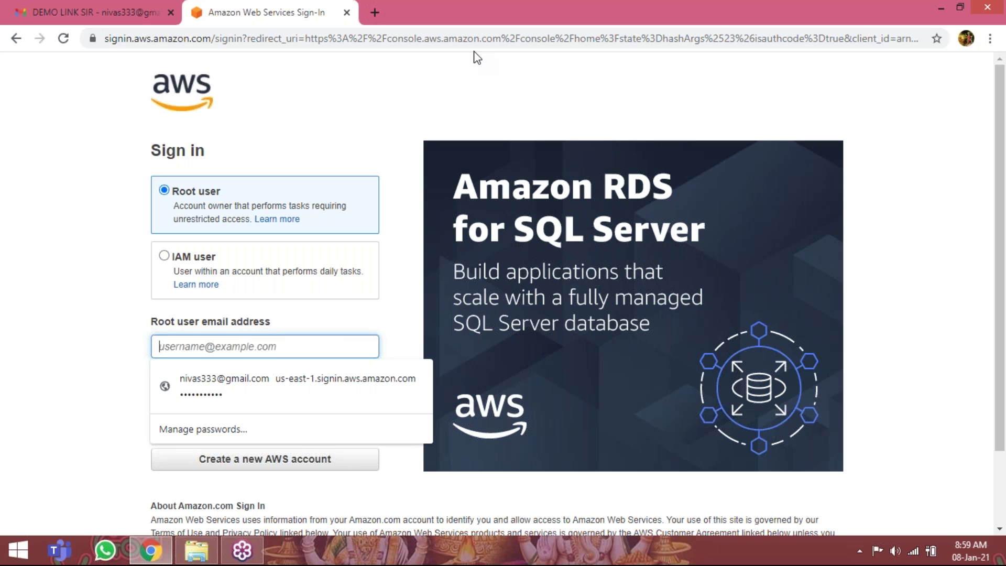
text(rave)
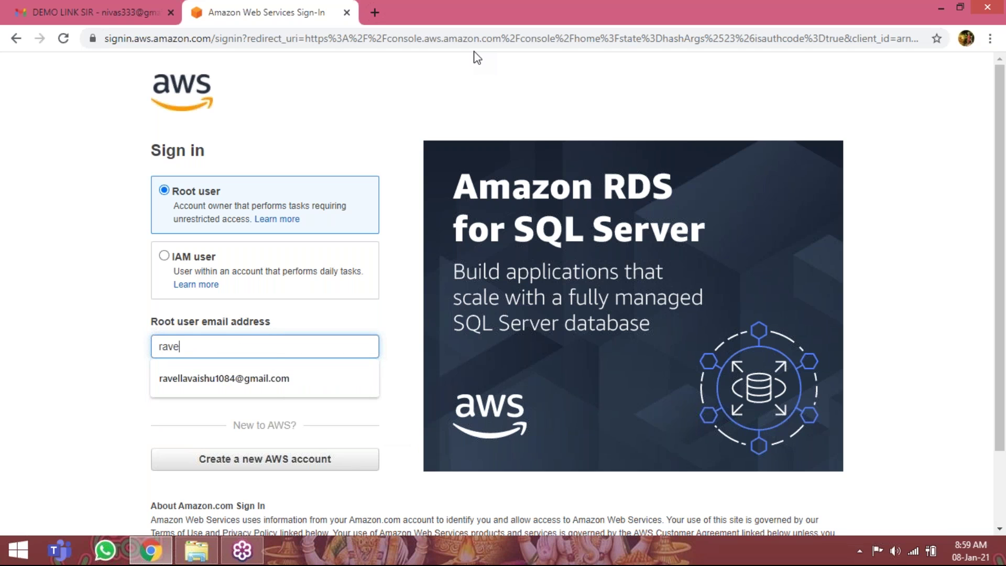
key(Down)
key(Return)
key(Return)
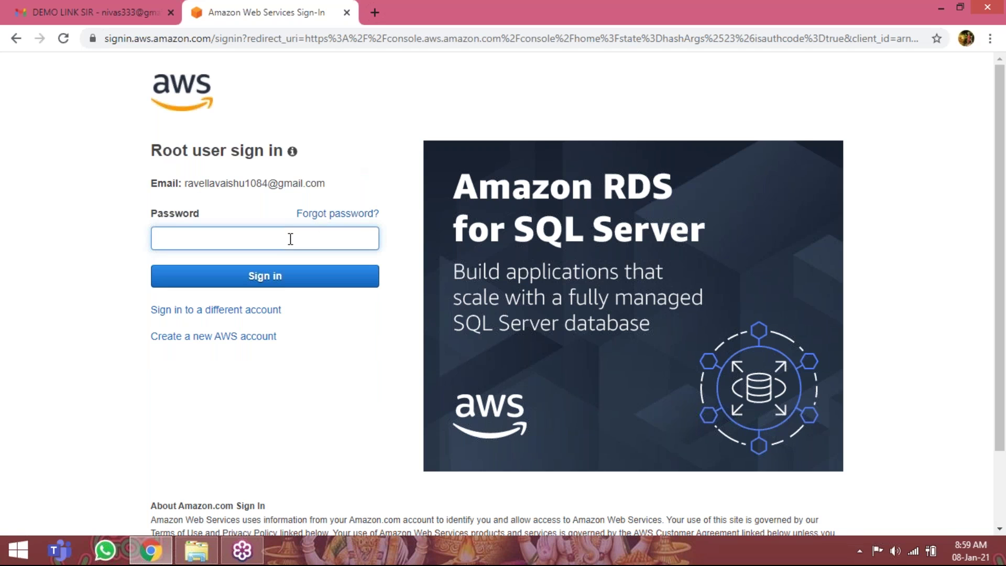
click(290, 239)
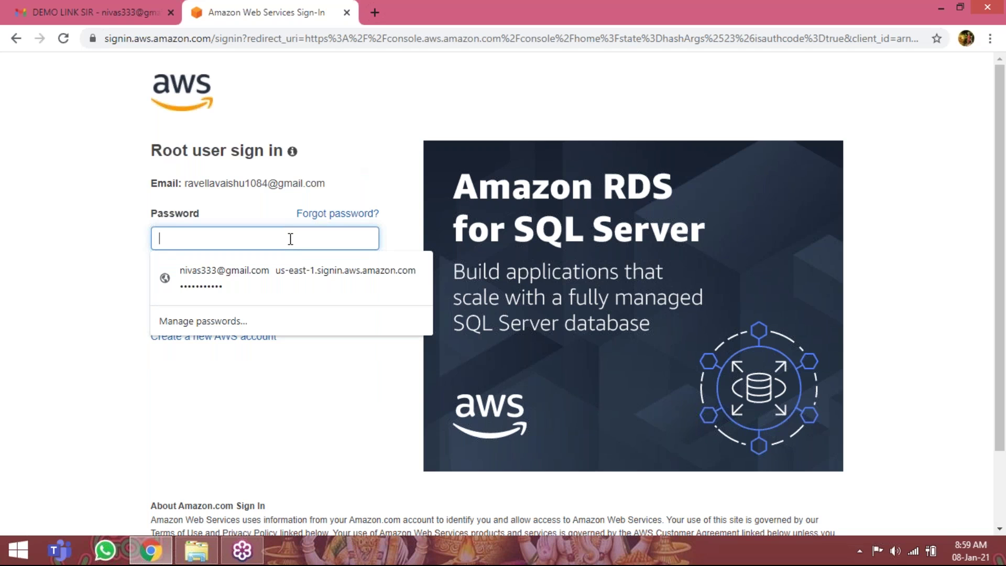
text(••••••••••)
key(Return)
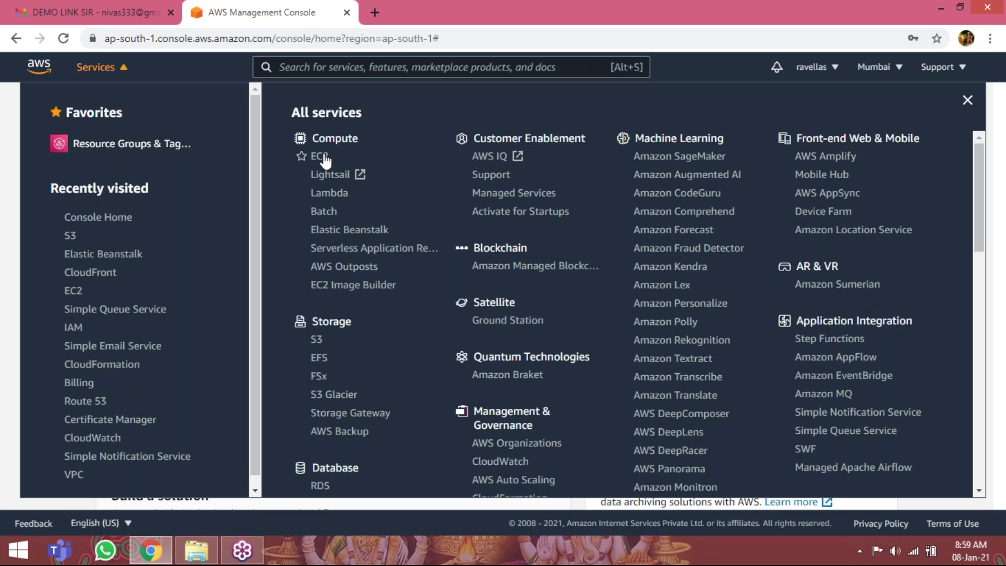
Open the running instances list in the EC2 service and start launching a new instance
click(280, 167)
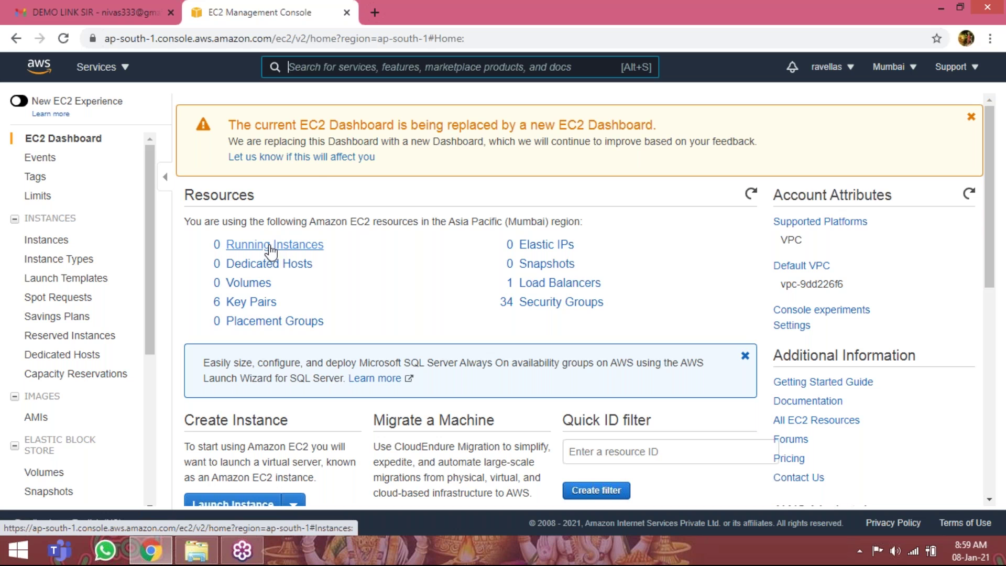
click(271, 246)
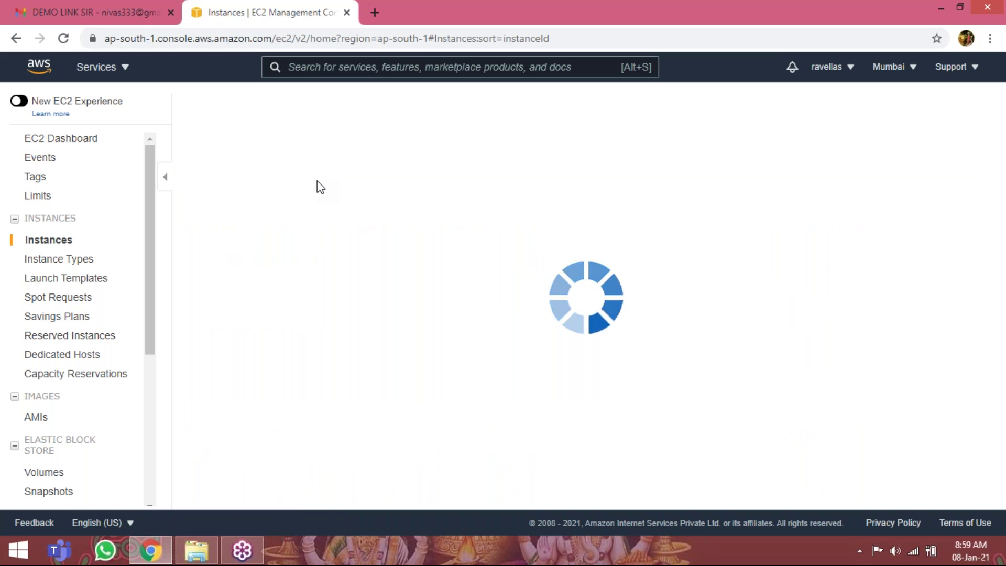
click(555, 254)
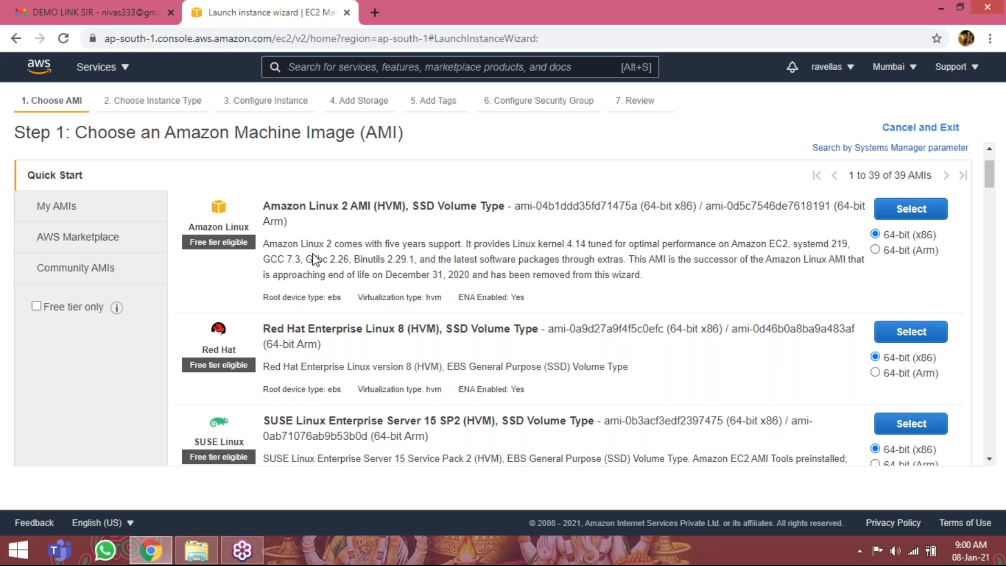
Review the quick-start machine images and choose Amazon Linux 2 AMI (HVM), SSD Volume Type, with 64-bit (x86)
scroll(313, 258, down, 3)
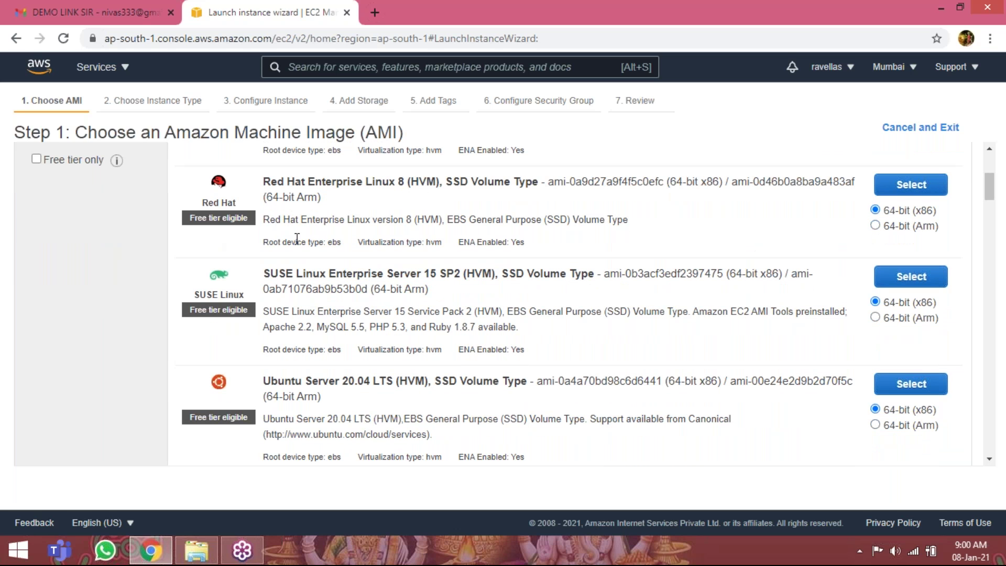
scroll(296, 239, down, 1)
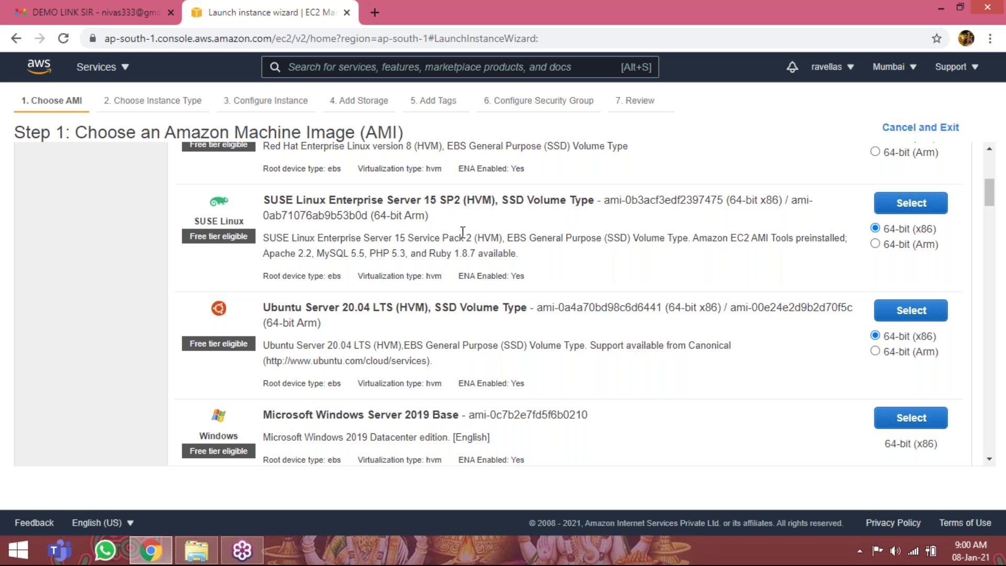
scroll(393, 228, down, 2)
scroll(320, 225, up, 2)
scroll(313, 226, down, 1)
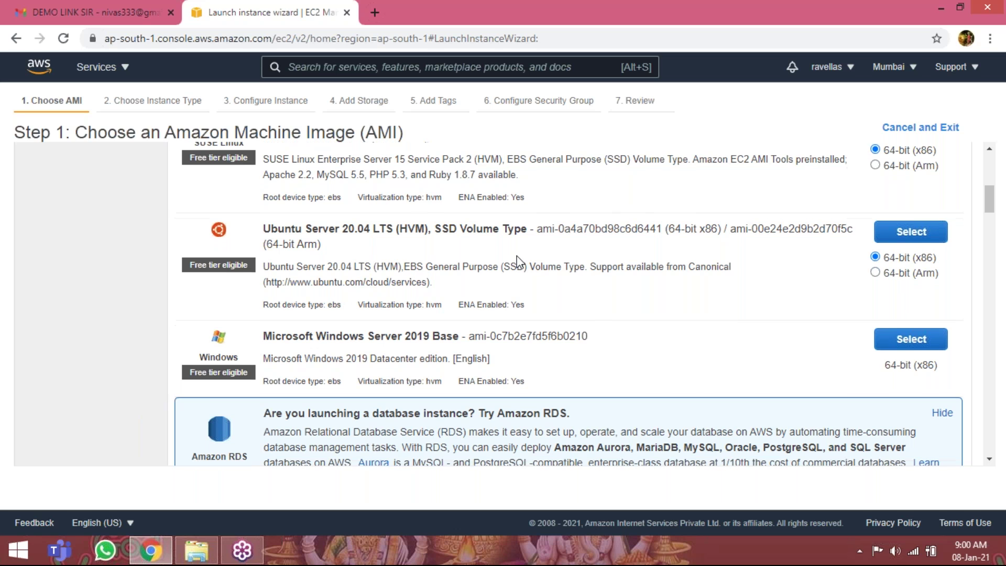
scroll(325, 285, down, 1)
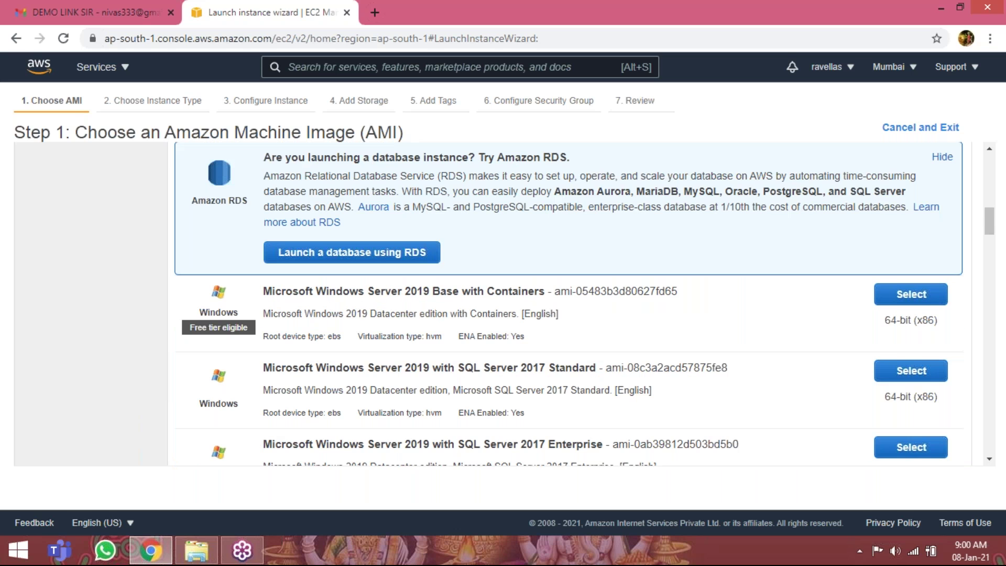
scroll(458, 287, down, 5)
scroll(305, 180, up, 1)
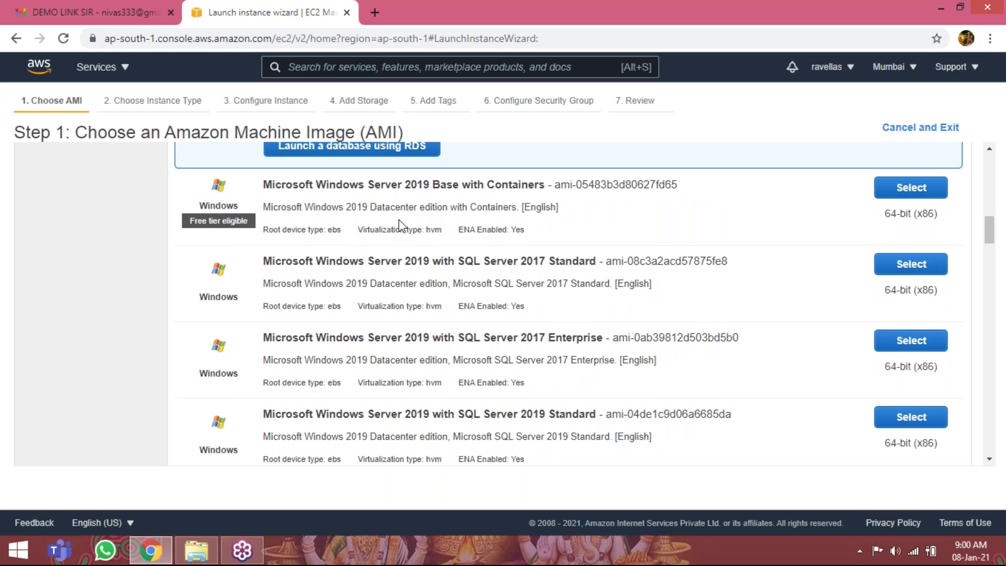
scroll(401, 226, down, 1)
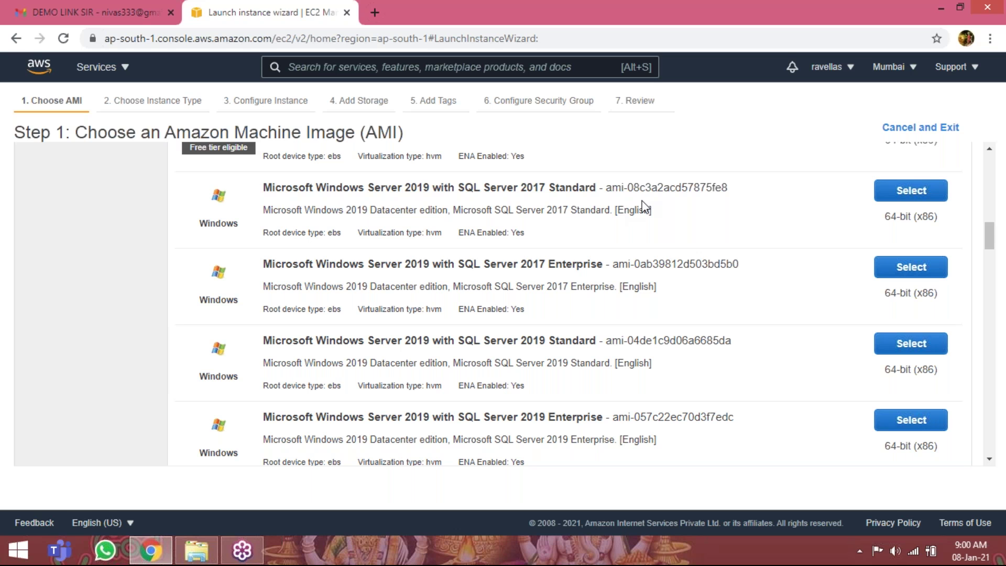
scroll(457, 257, down, 5)
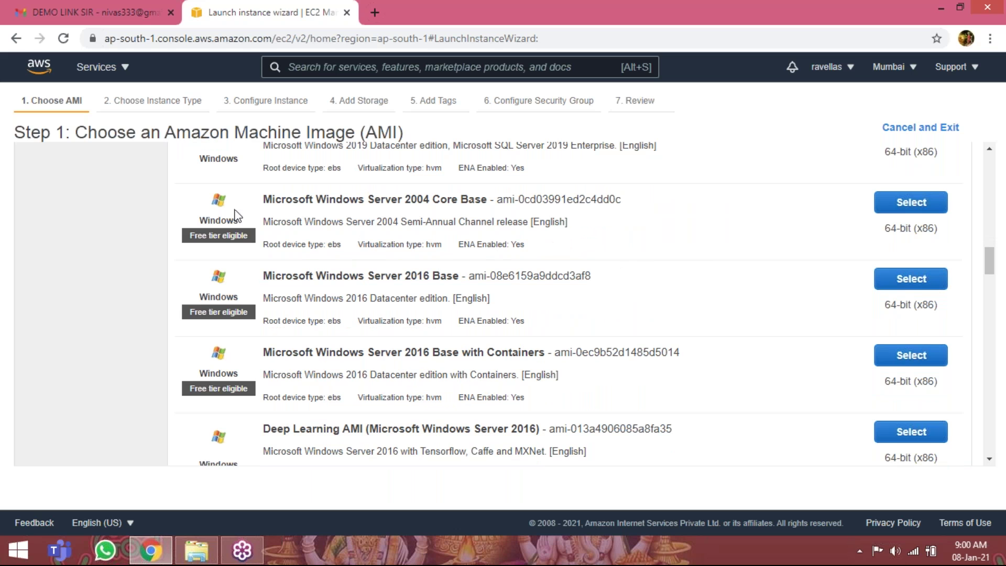
scroll(334, 273, down, 1)
scroll(334, 273, down, 5)
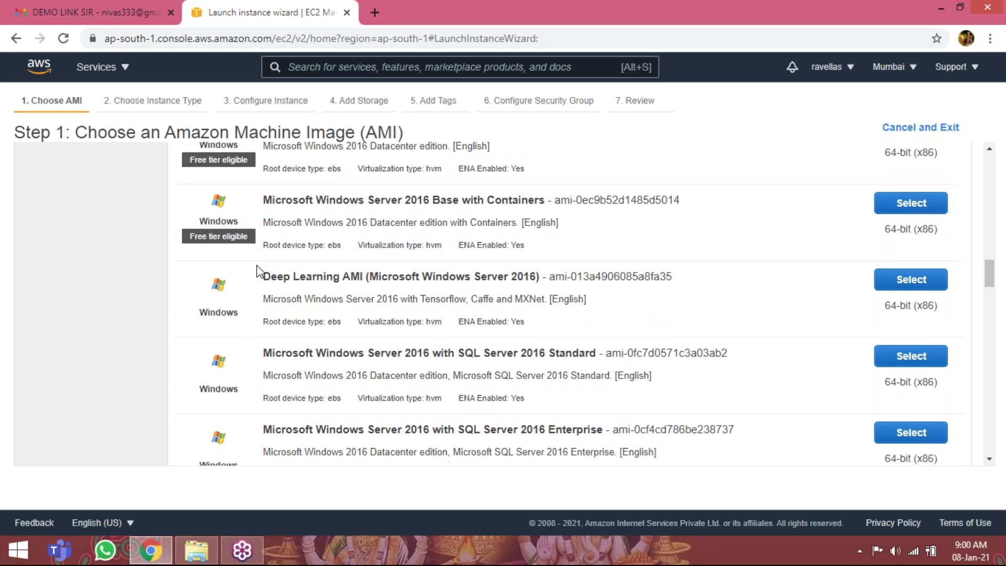
scroll(398, 209, up, 1)
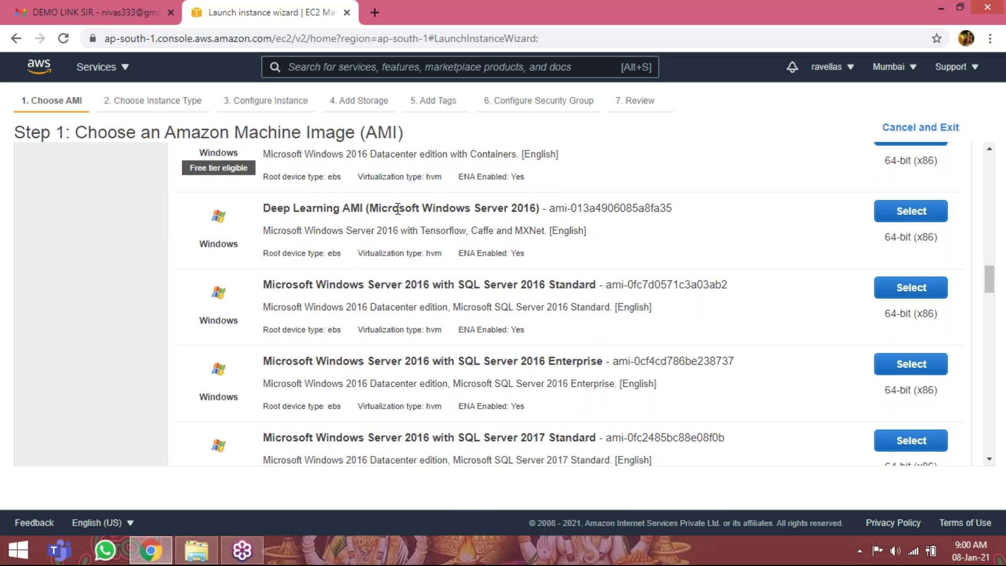
scroll(368, 313, up, 1)
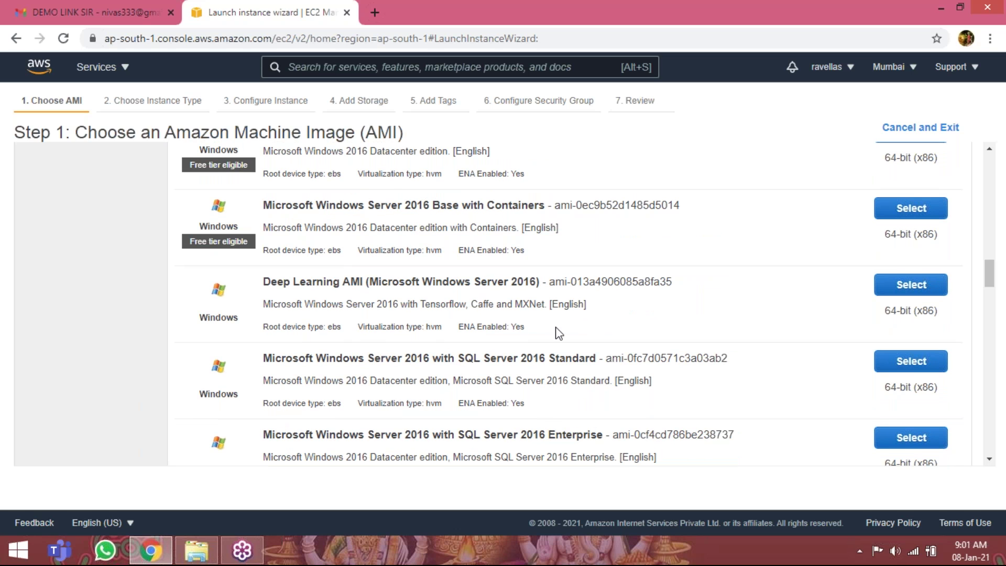
scroll(560, 332, down, 7)
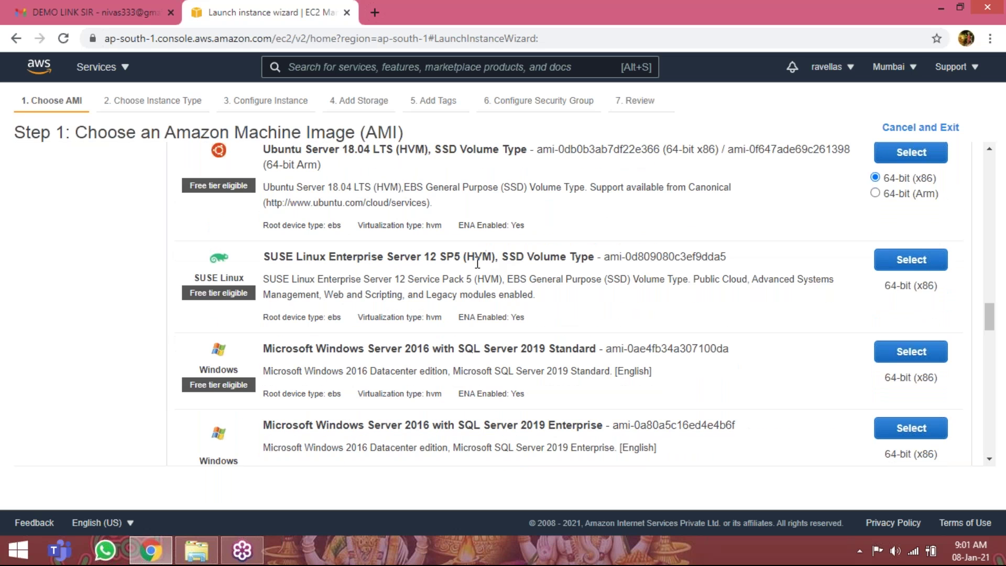
scroll(477, 263, up, 6)
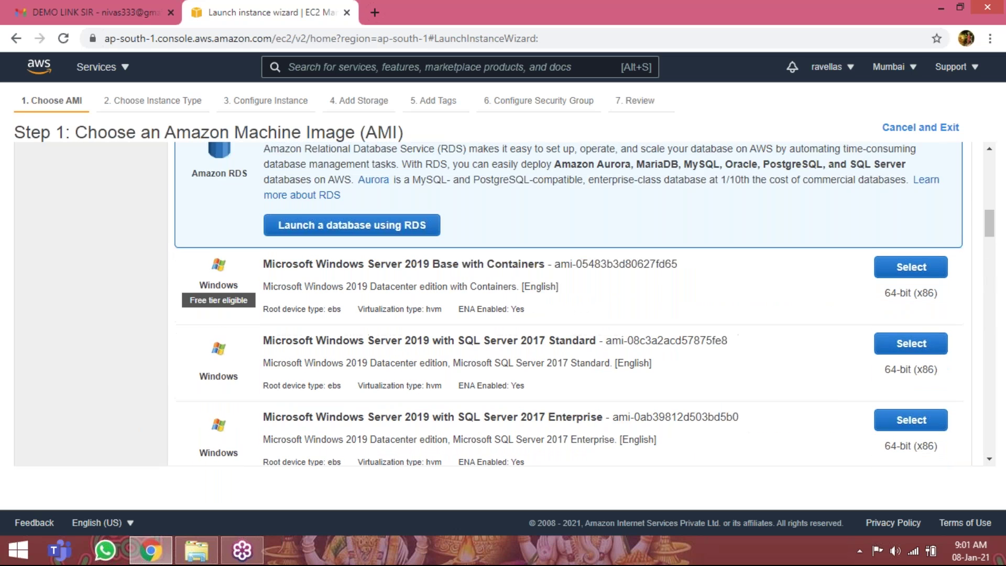
scroll(474, 265, up, 10)
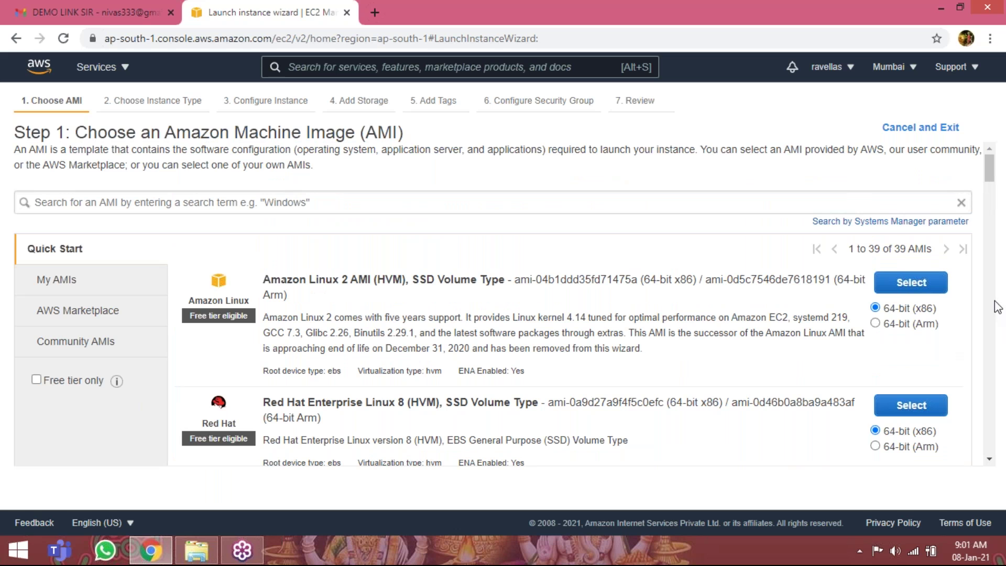
click(906, 283)
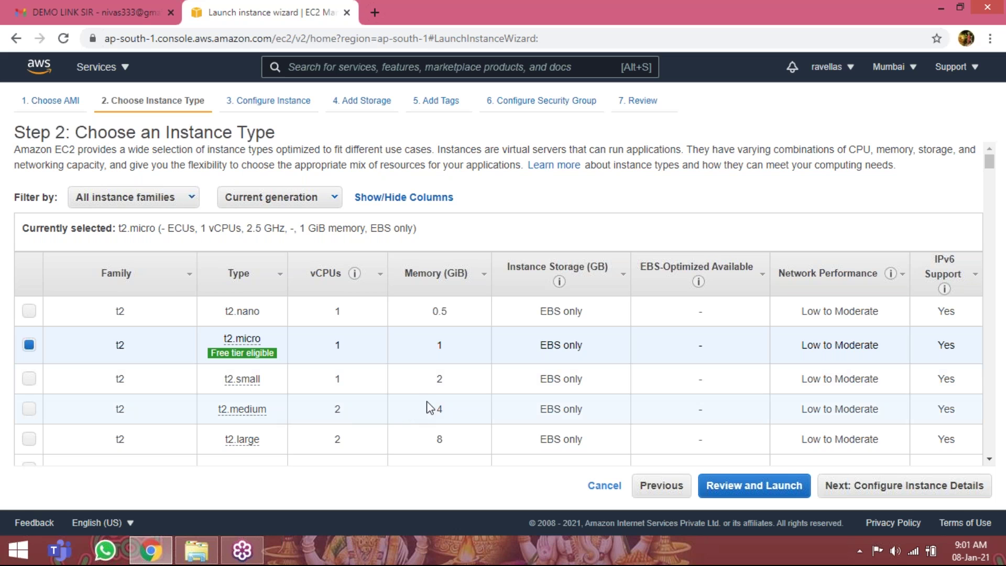
Examine the available instance types, generations and families, and continue to the instance details with the t2.micro type
scroll(355, 413, down, 3)
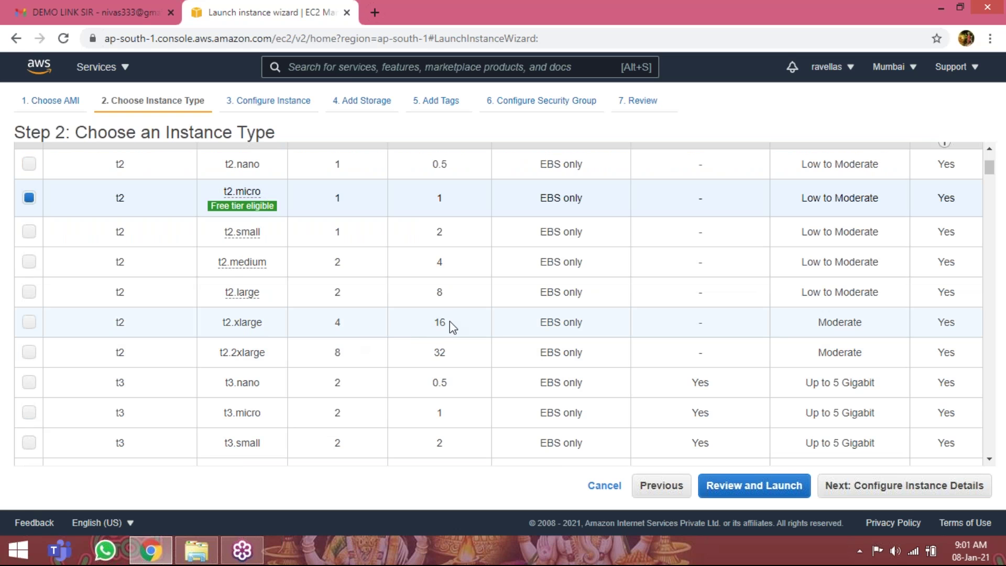
scroll(450, 322, up, 3)
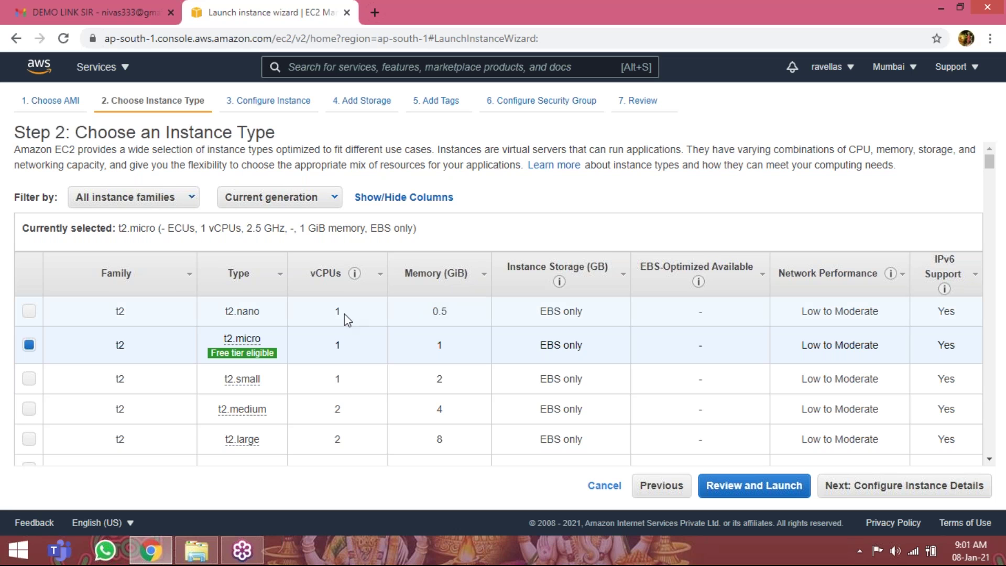
click(320, 206)
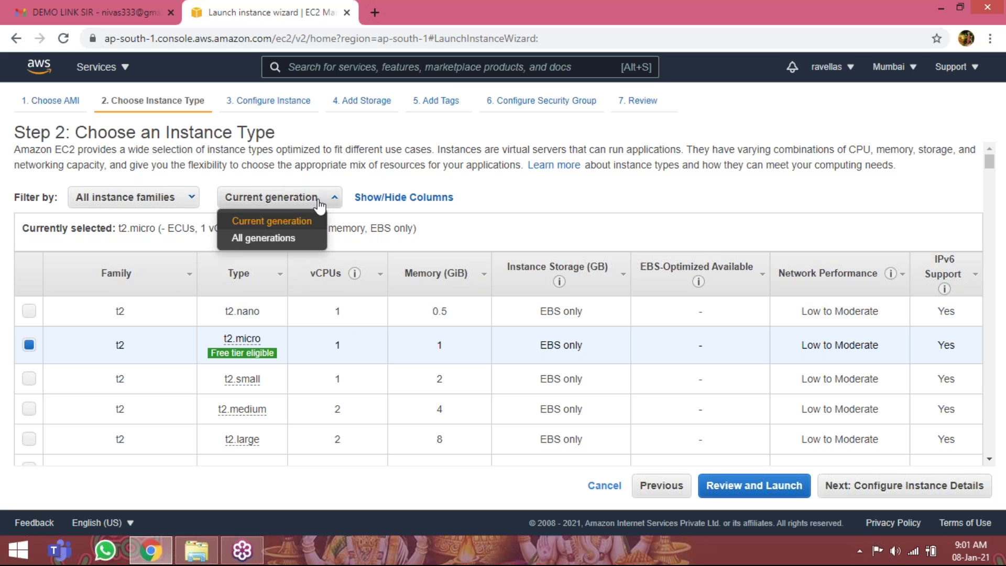
click(187, 199)
click(187, 200)
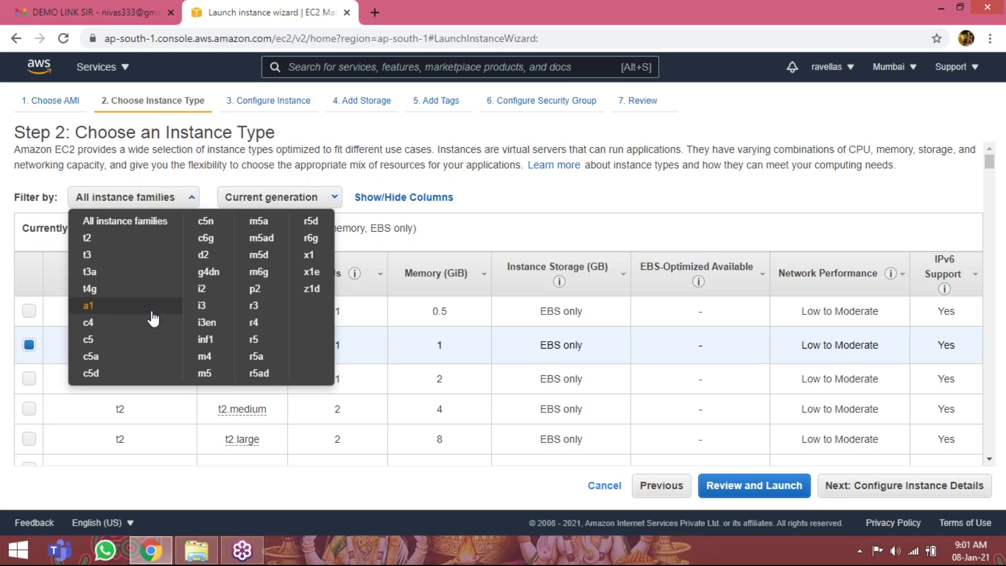
click(571, 212)
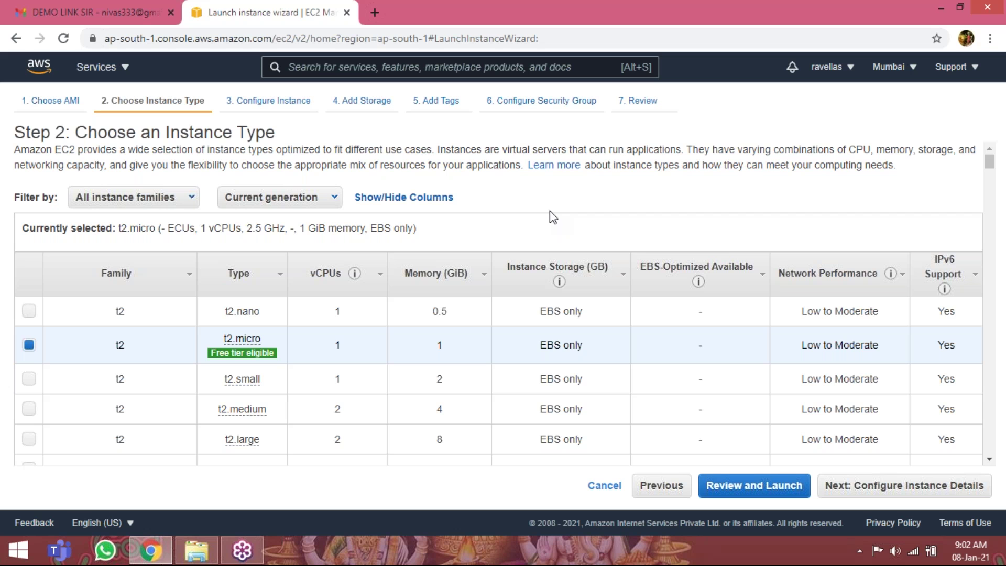
scroll(549, 212, down, 3)
scroll(528, 208, up, 2)
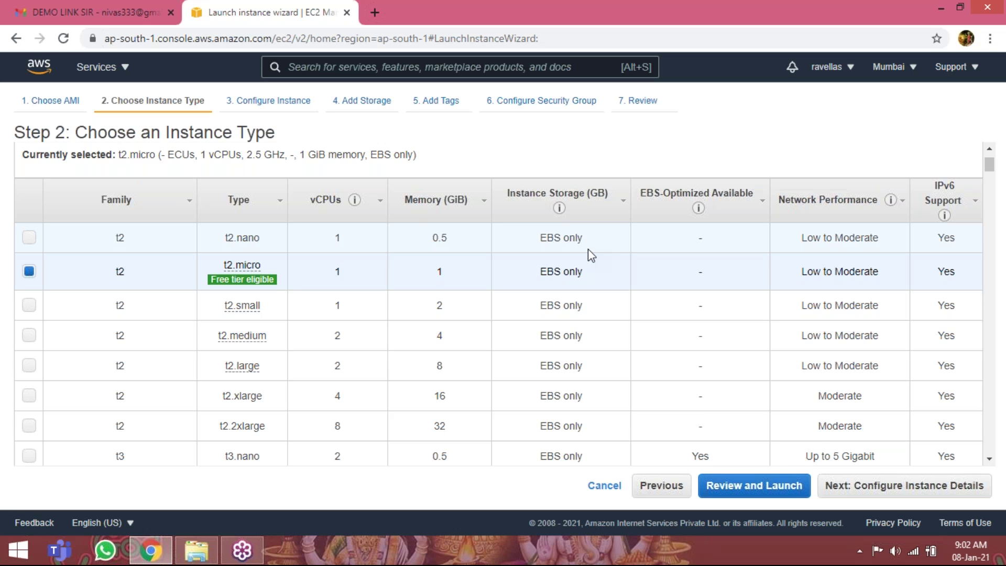
scroll(588, 250, down, 7)
scroll(588, 250, down, 4)
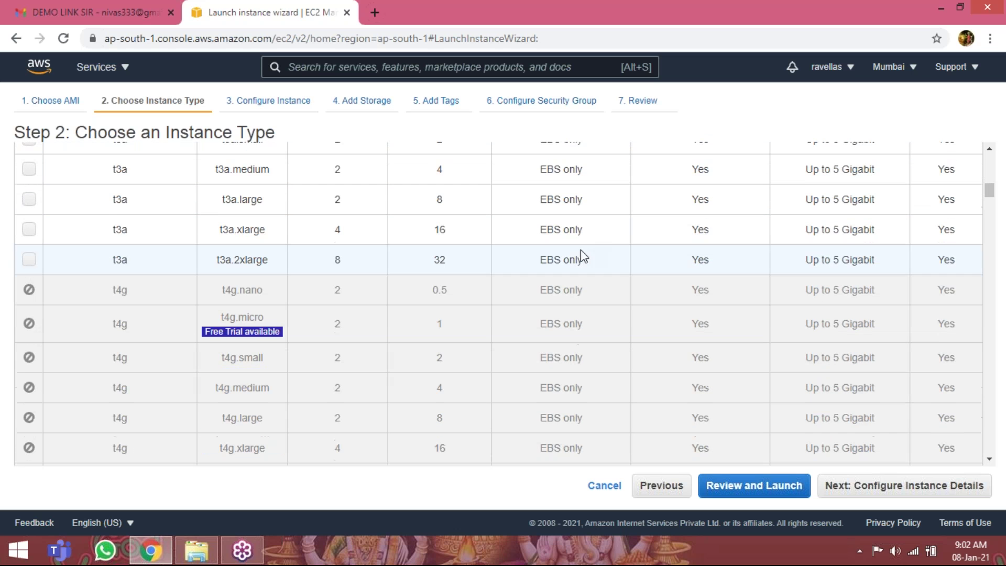
scroll(734, 398, down, 1)
click(887, 488)
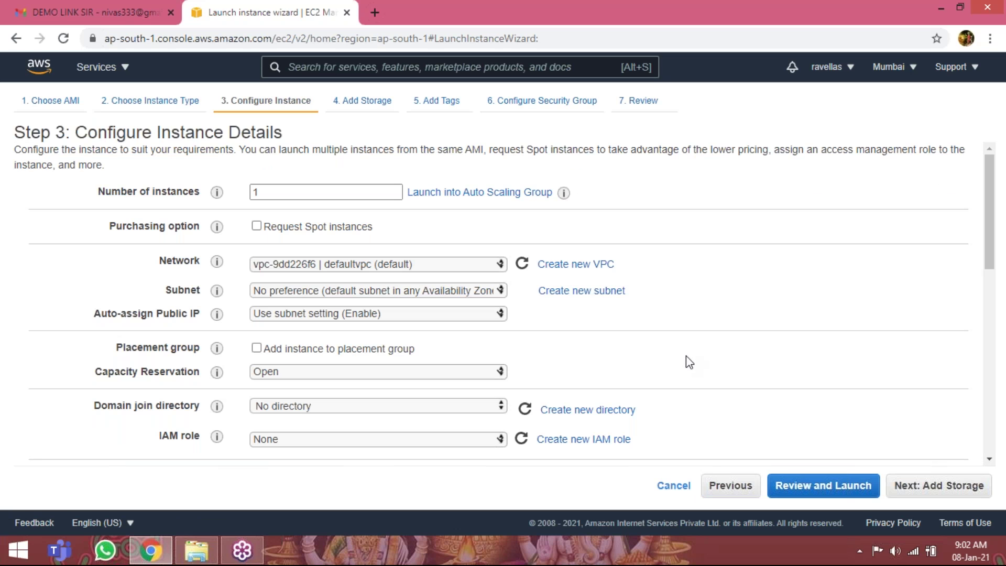
Enable the Spot instances request to view its pricing options, and turn the request off again, keeping one instance
click(312, 192)
double_click(311, 191)
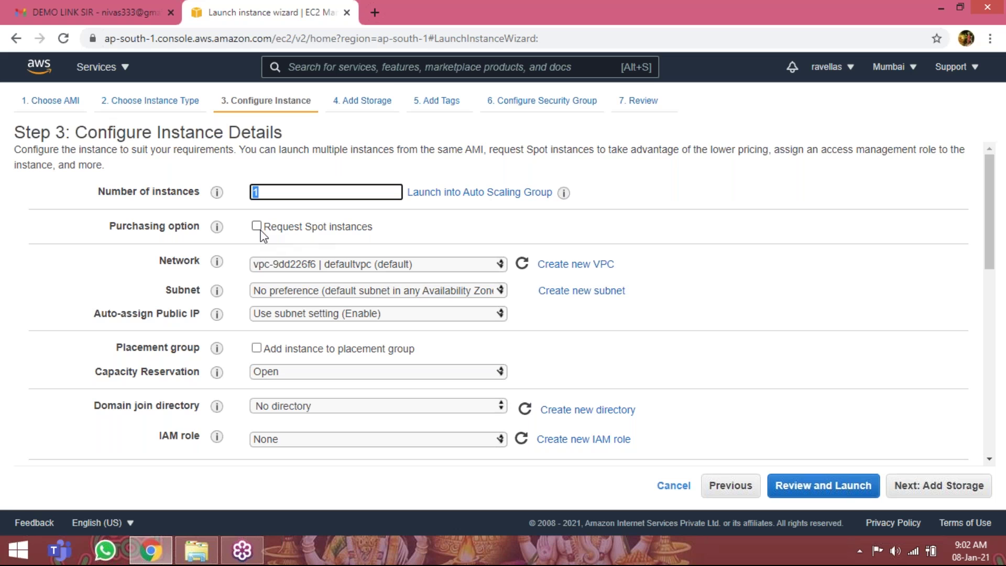
click(327, 193)
click(259, 228)
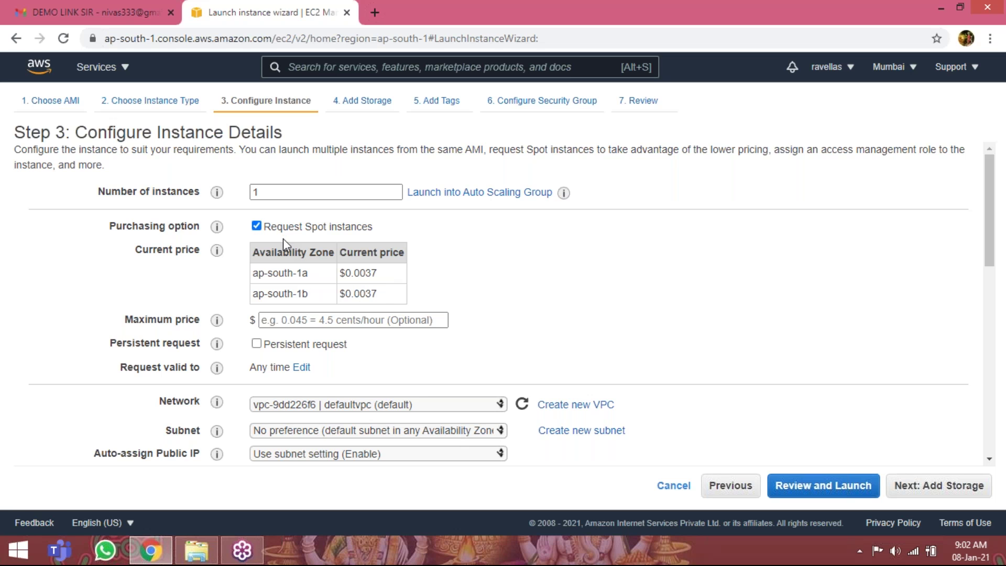
click(257, 226)
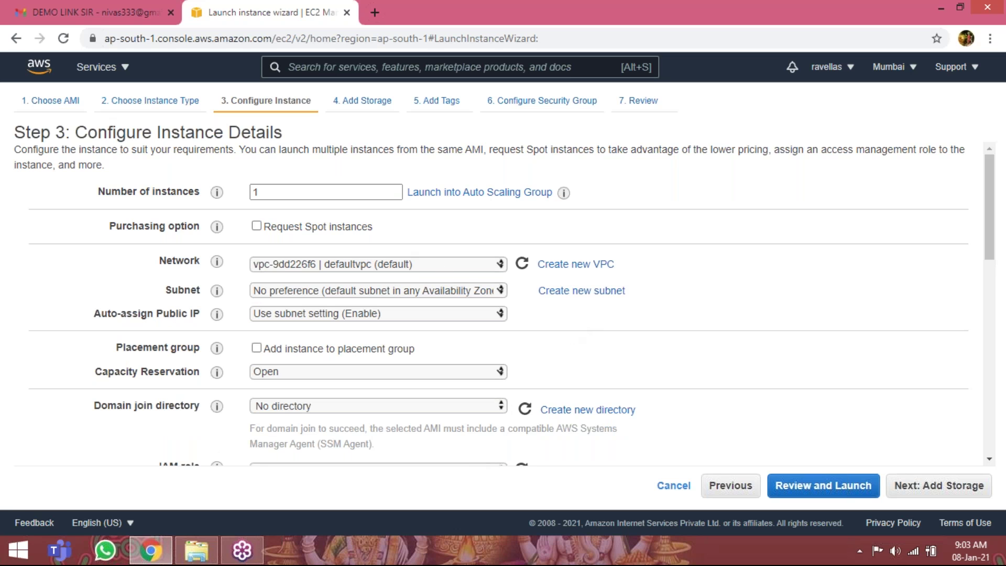
Try the default subnet in ap-south-1a and return the subnet to No preference
scroll(404, 388, down, 1)
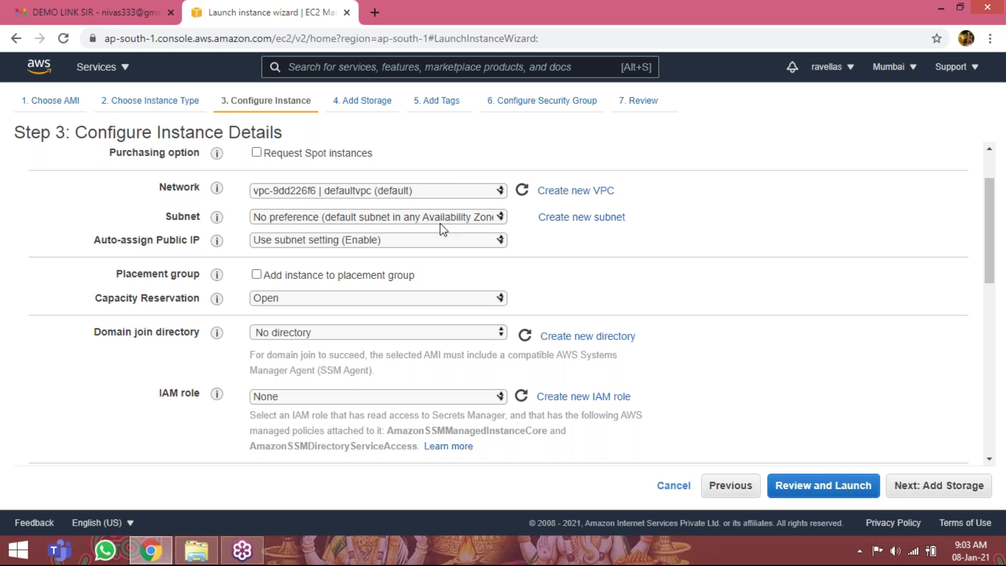
click(500, 217)
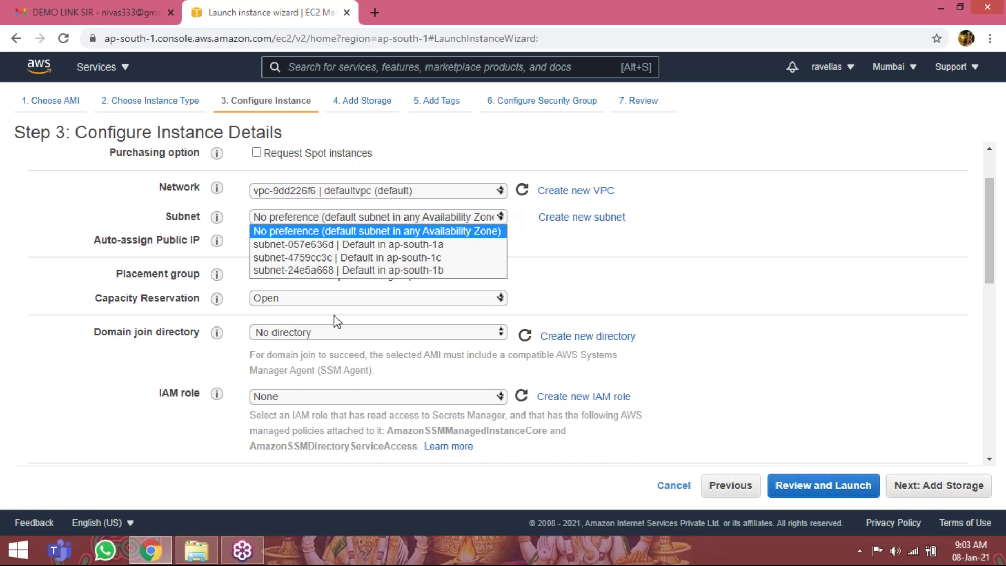
click(381, 245)
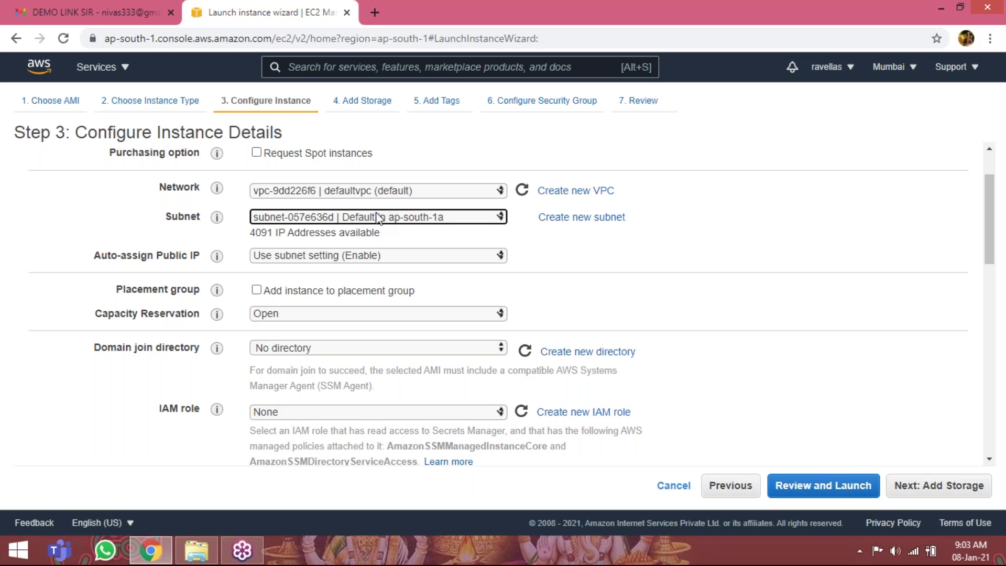
click(499, 219)
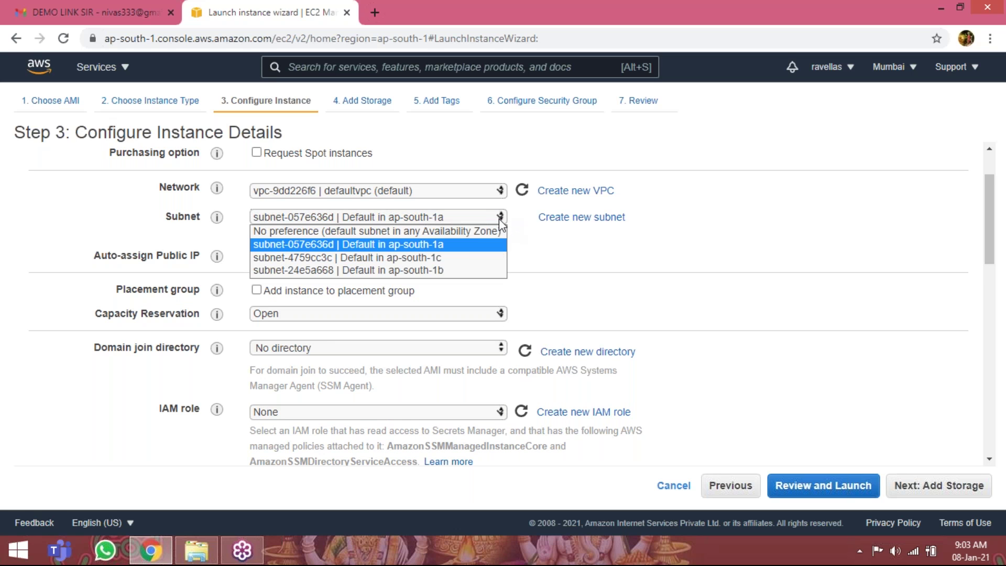
click(470, 231)
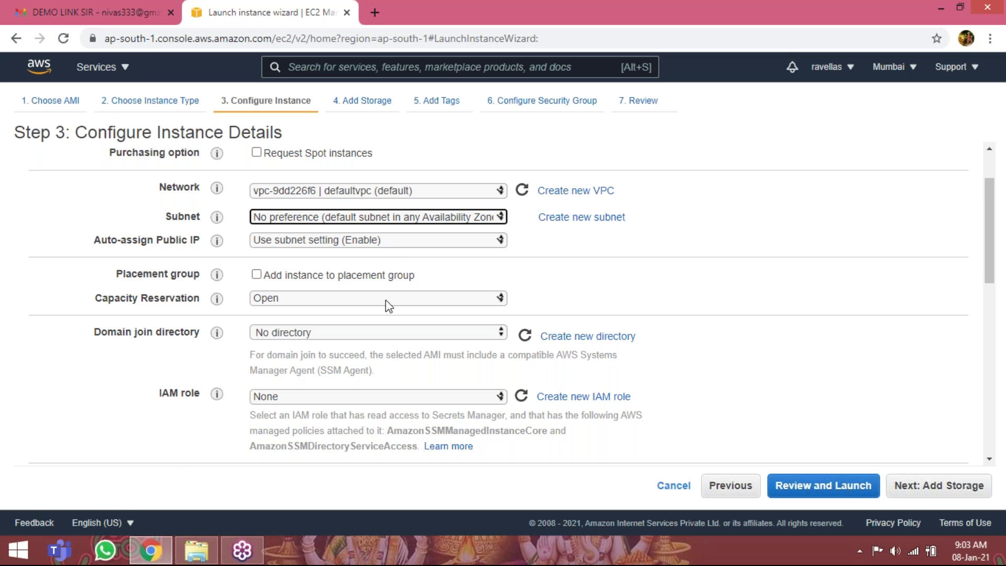
Review the remaining instance details, including the advanced details, and continue to the storage settings with the defaults
scroll(388, 306, down, 3)
scroll(373, 305, up, 3)
scroll(314, 283, down, 4)
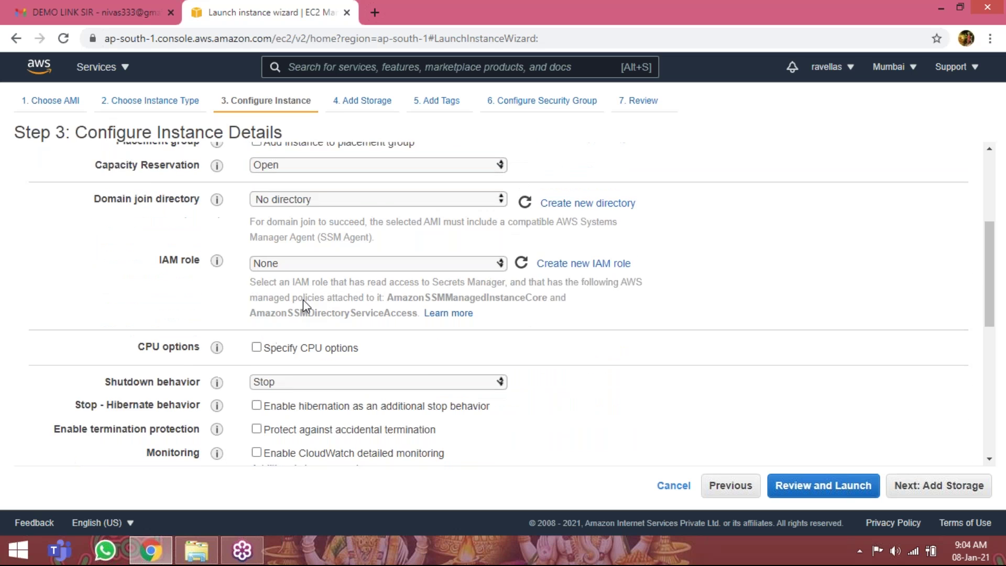
scroll(350, 285, down, 3)
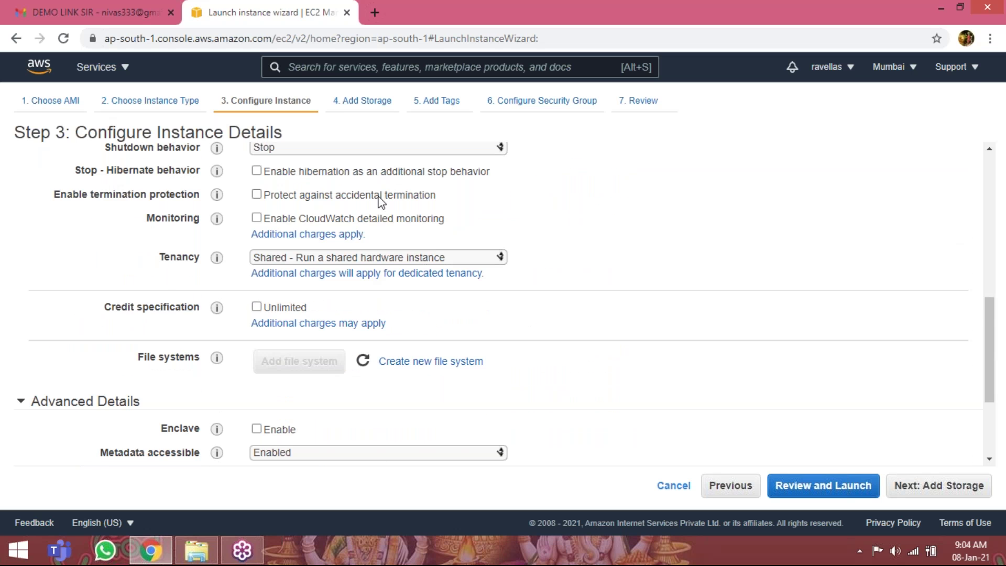
scroll(381, 201, down, 3)
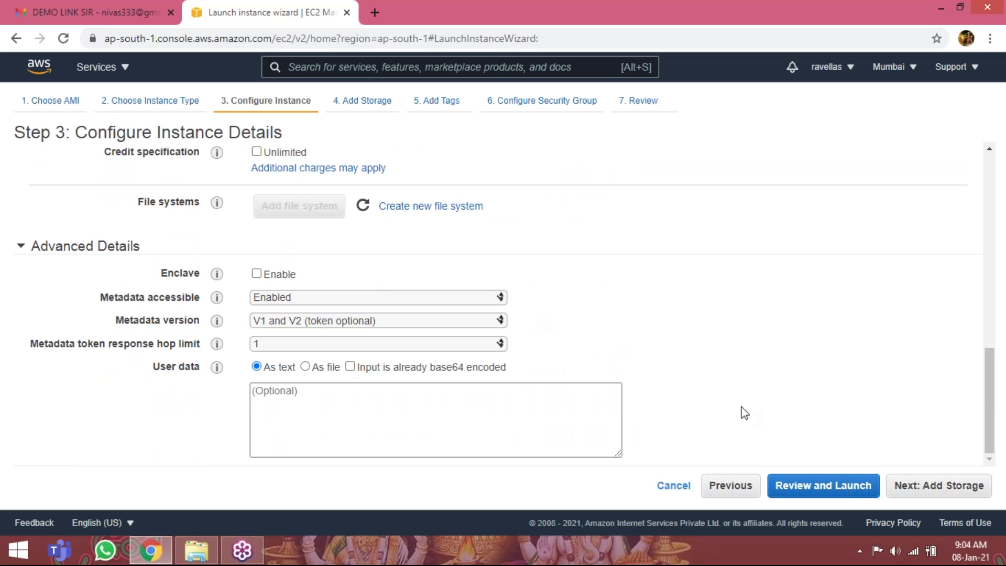
click(938, 484)
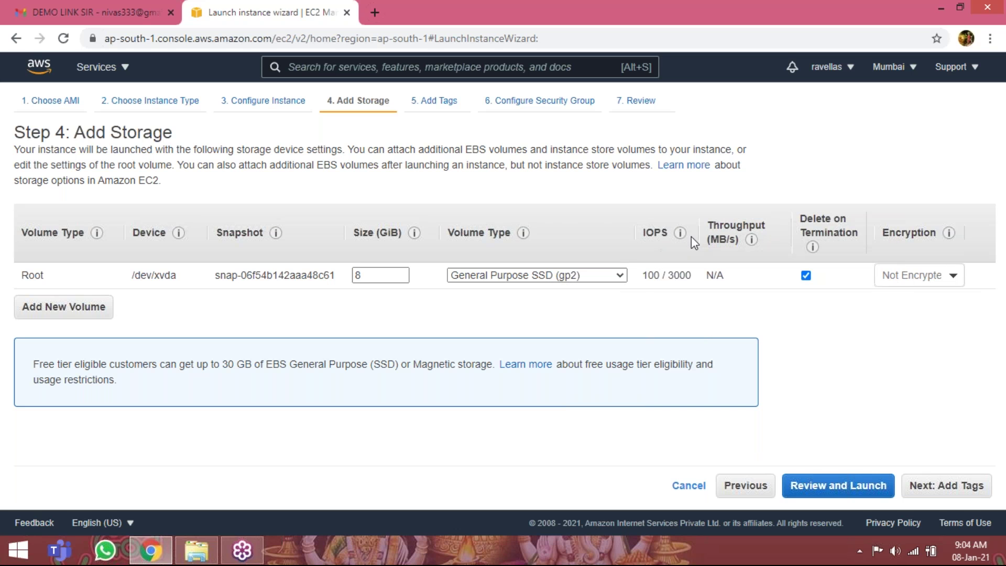
Check the root volume's IOPS and Delete on Termination settings, and continue to the tags with the default storage
mouse_move(679, 236)
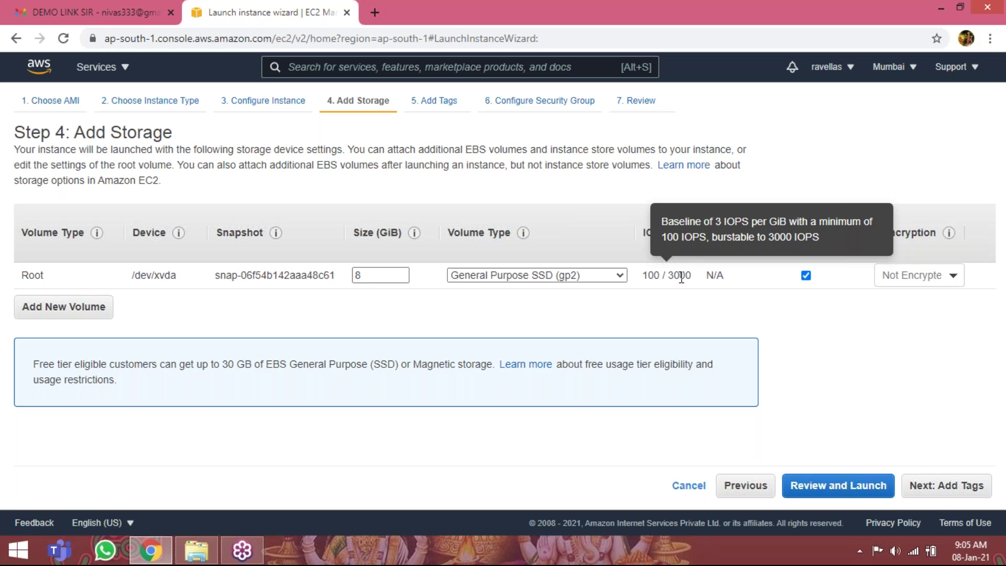
mouse_move(815, 251)
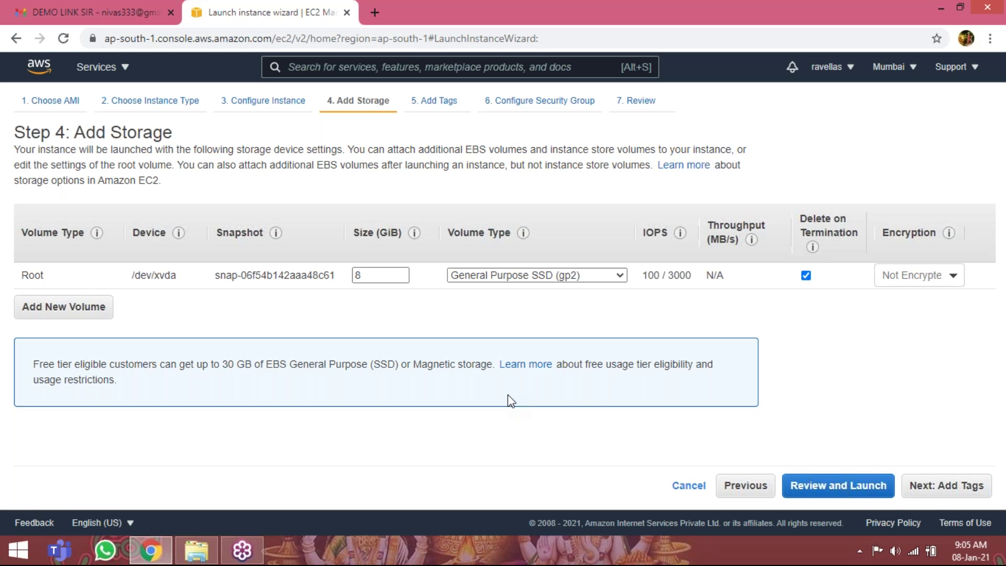
click(948, 486)
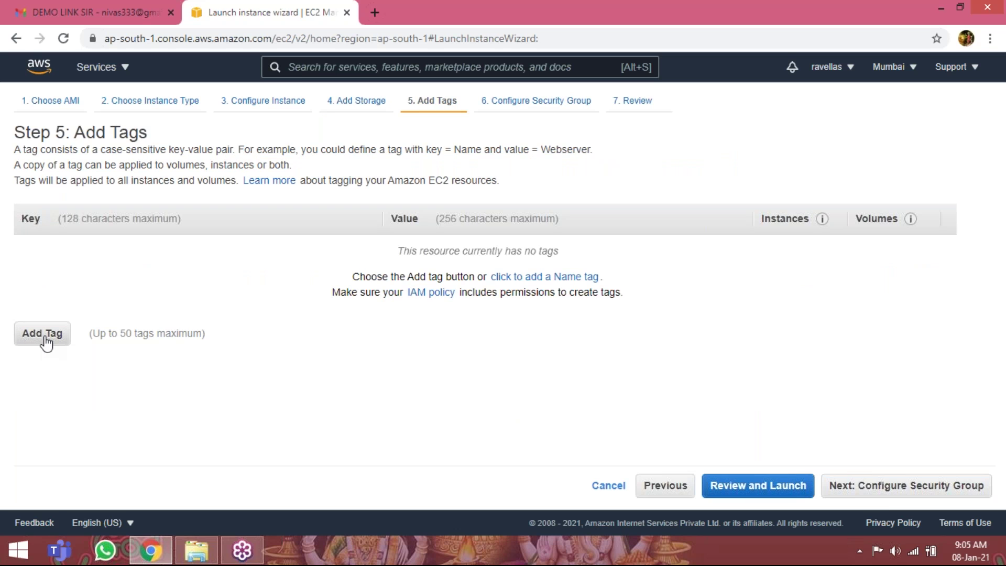
Add a tag with key Name and value linux-instance, and continue to the security group settings
click(46, 342)
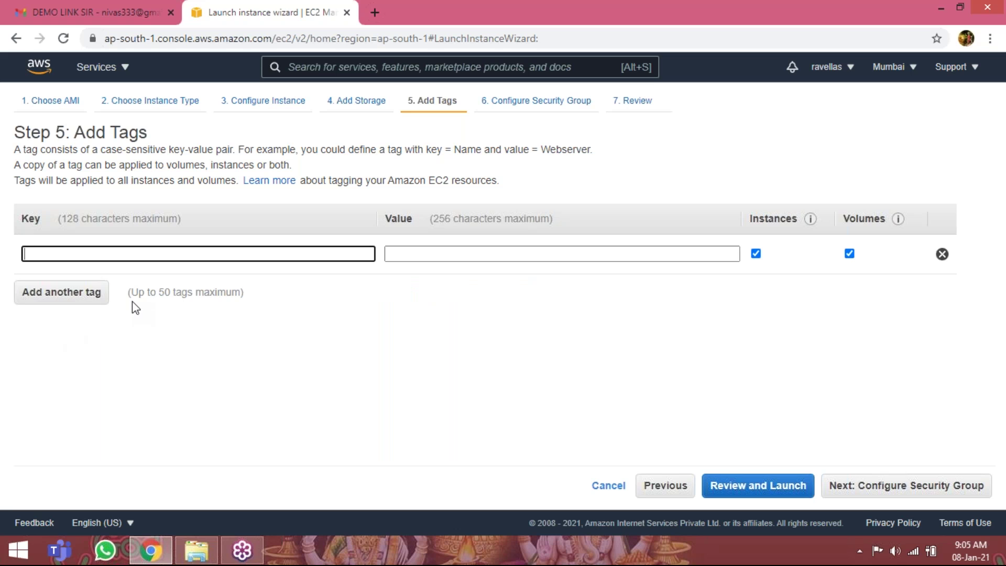
text(Name)
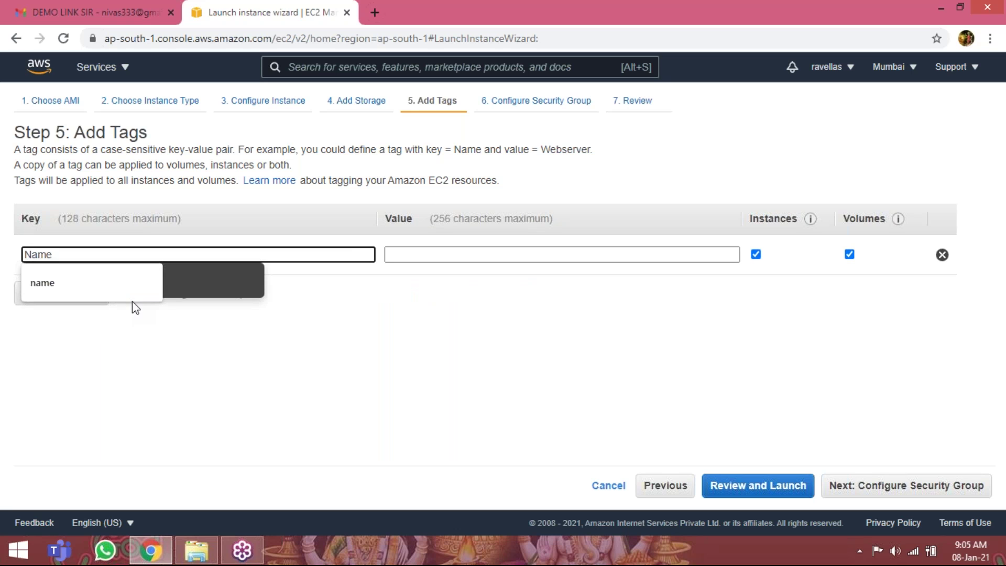
key(Tab)
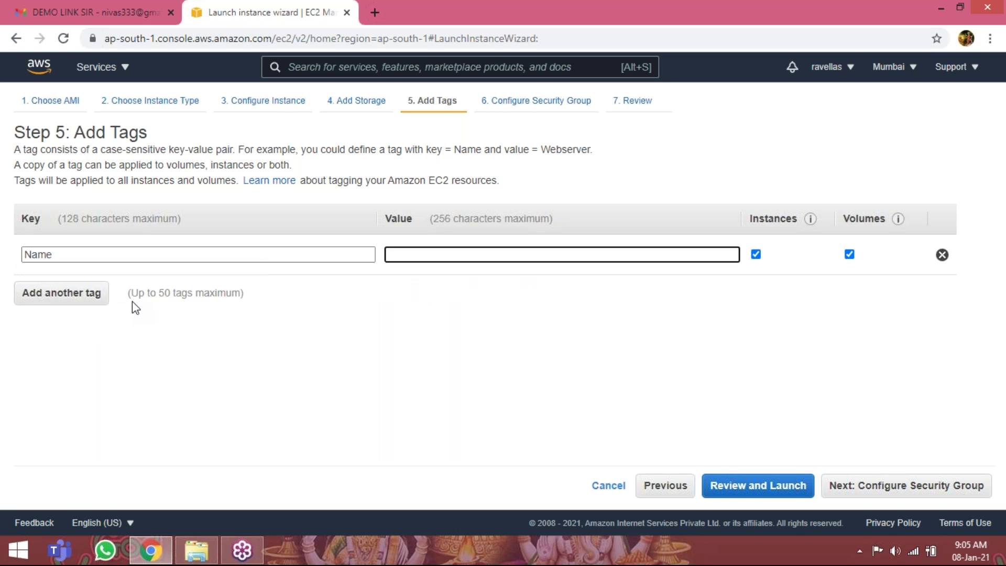
text(rhinstane)
key(BackSpace)
key(BackSpace)
key(BackSpace)
key(BackSpace)
key(BackSpace)
key(BackSpace)
key(BackSpace)
key(BackSpace)
key(BackSpace)
text(linux-instance)
click(869, 485)
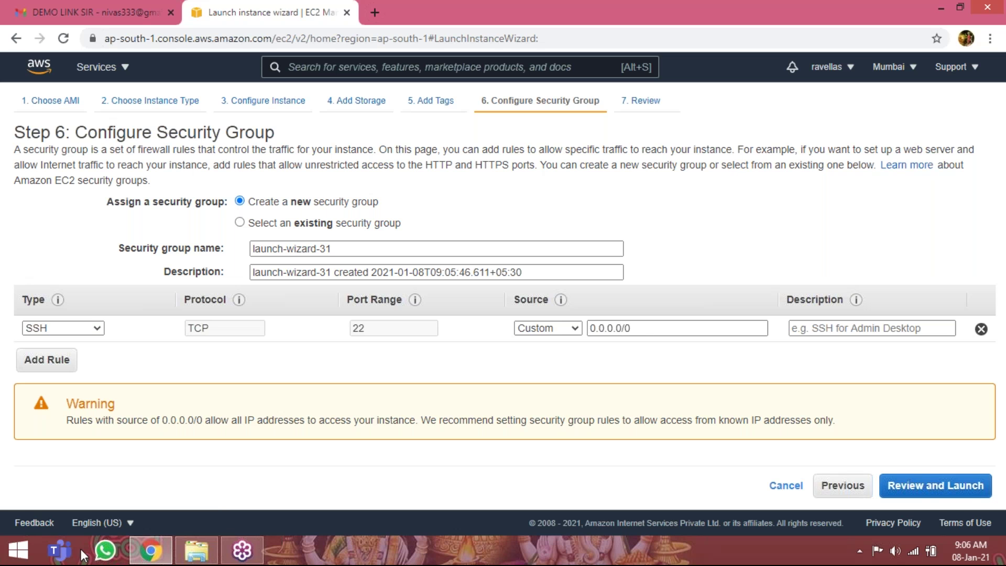
Add a second security group rule, browse its available types and remove the rule again
click(47, 361)
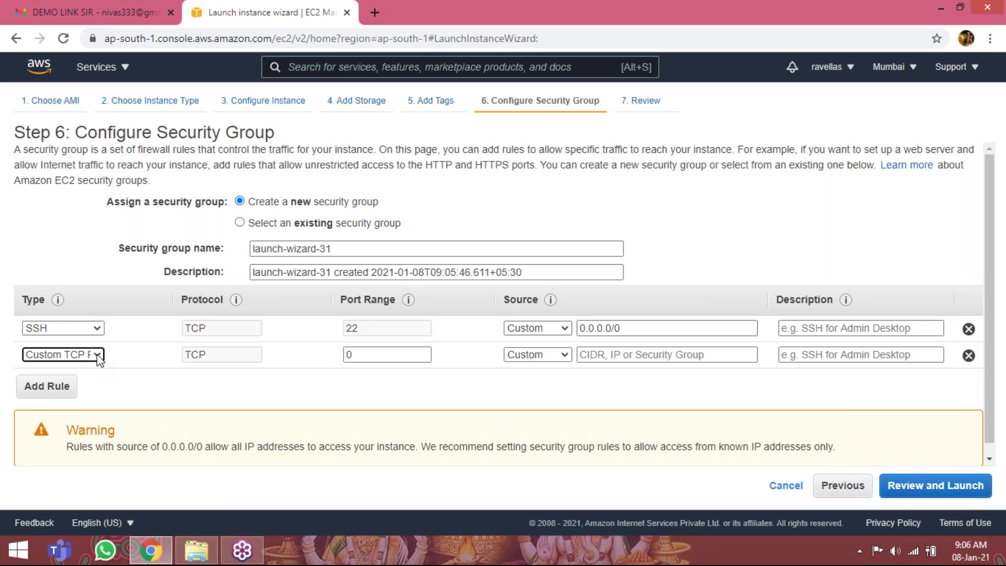
click(97, 355)
scroll(118, 100, down, 4)
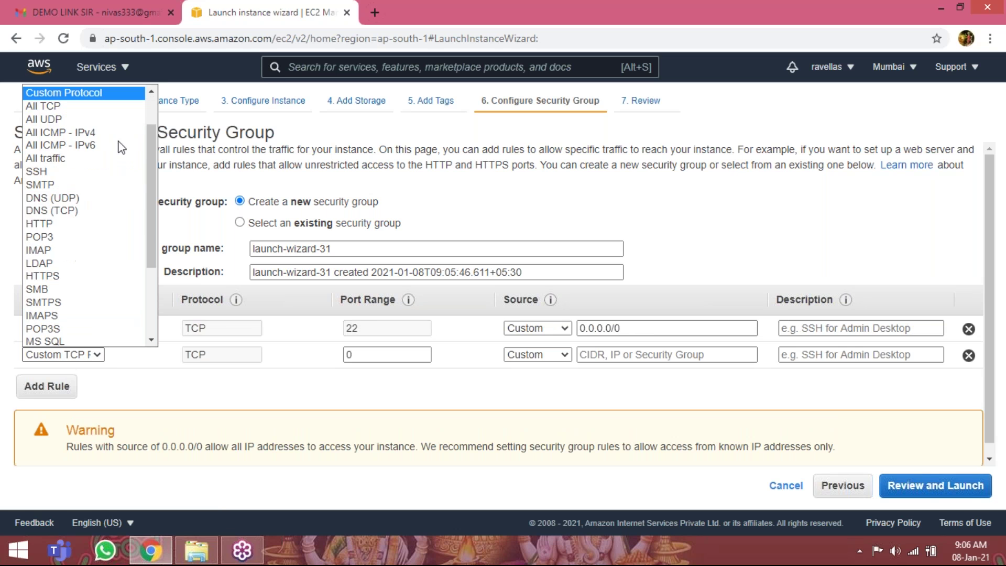
click(204, 390)
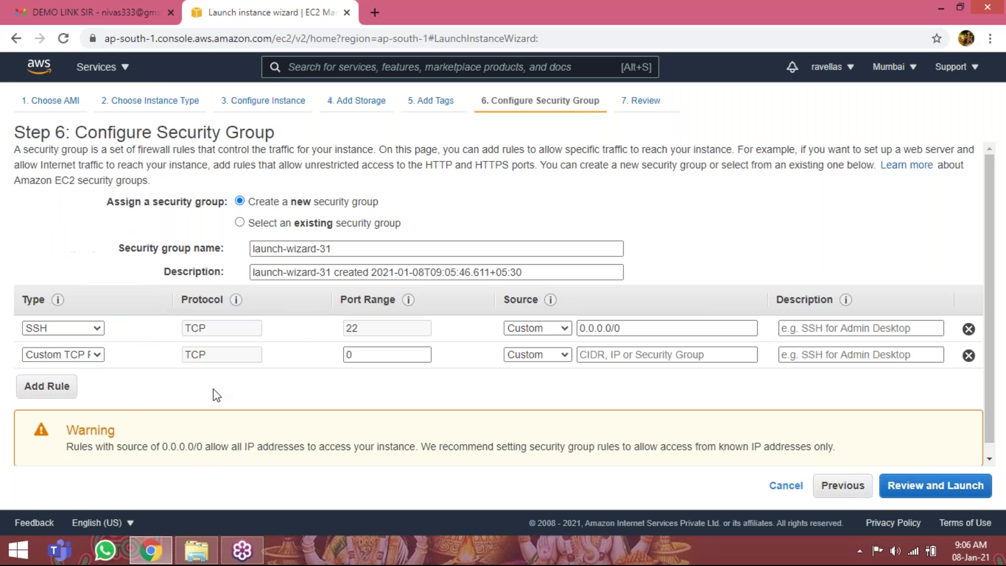
click(969, 356)
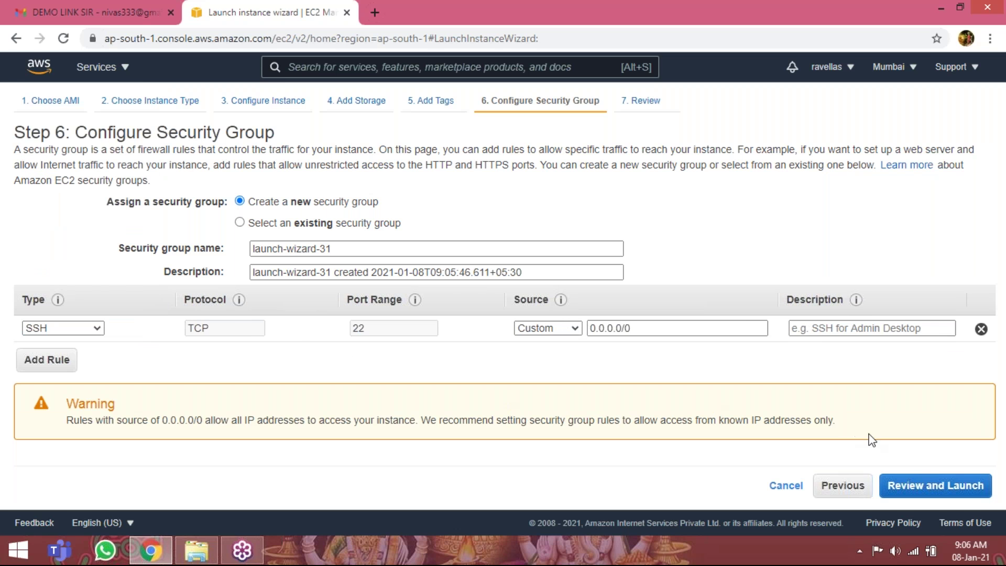
Keep the new security group with its SSH rule, review the launch summary and proceed to the key pair selection
click(946, 488)
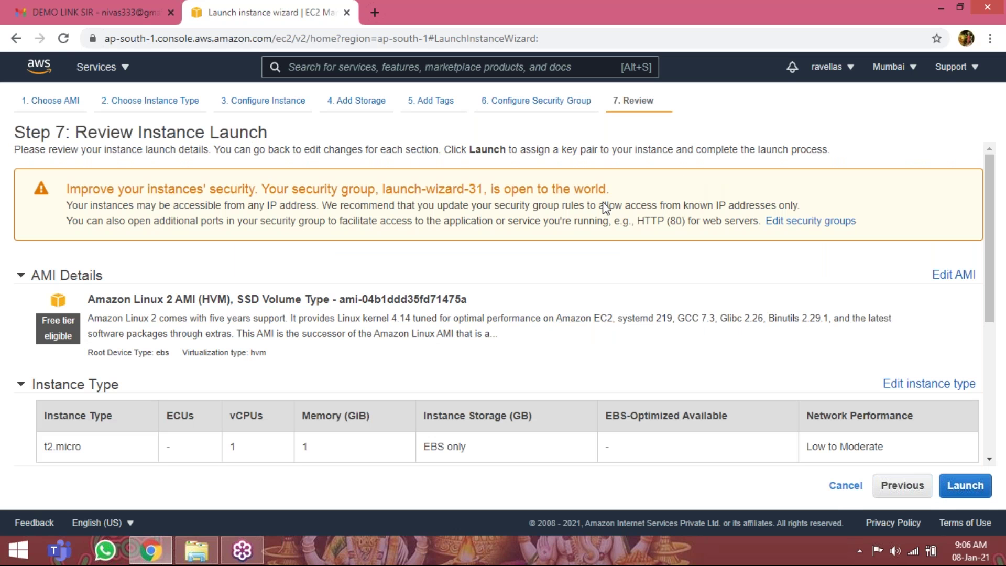
scroll(606, 208, down, 5)
click(952, 488)
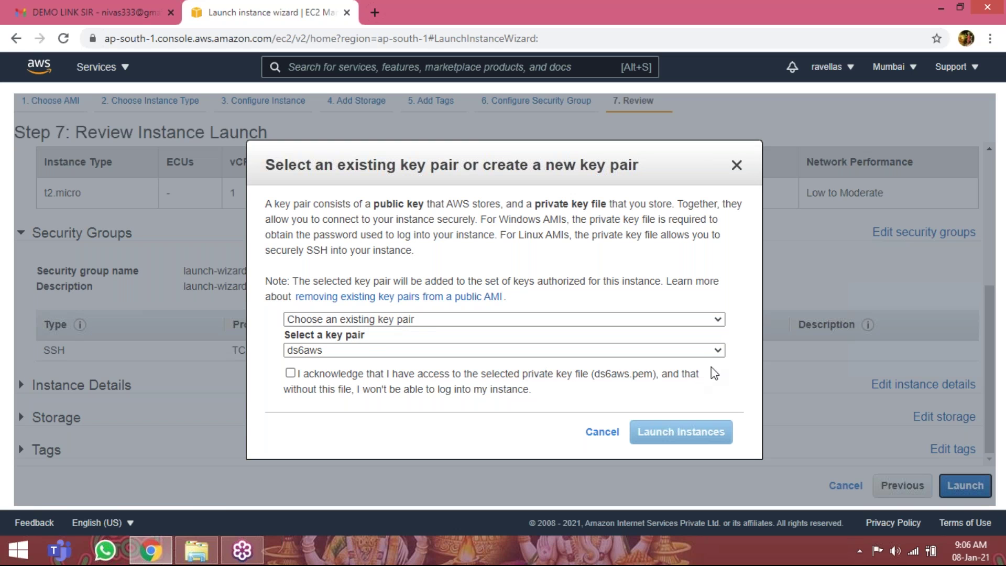
Launch the instance with the existing key pair srilinux, acknowledging access to its private key file, and open the instances list
click(717, 352)
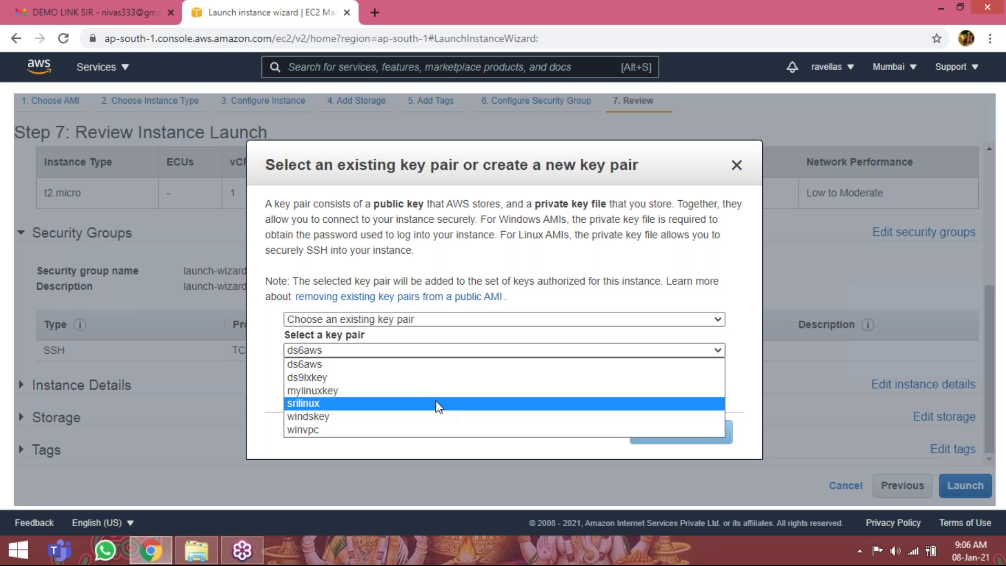
click(437, 403)
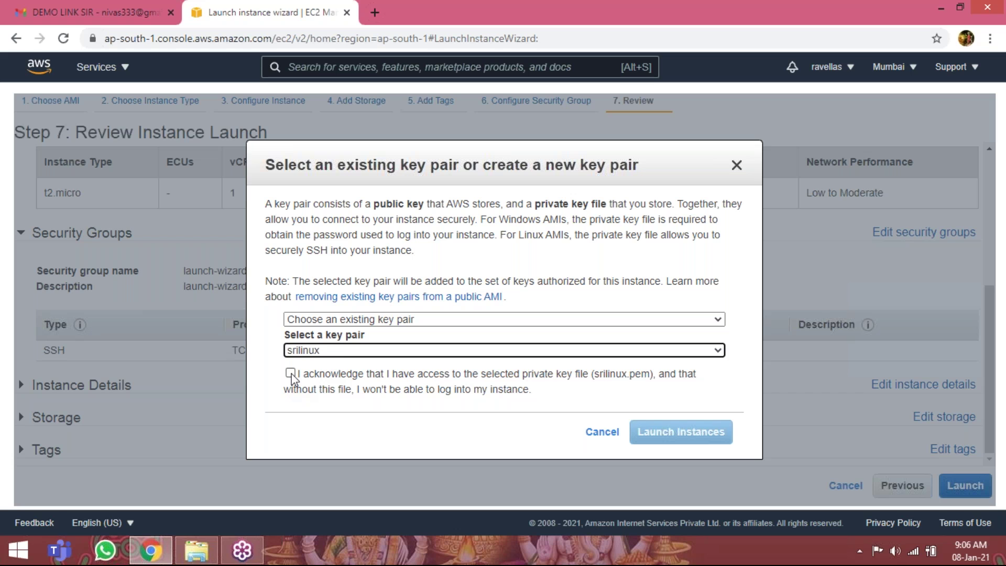
click(291, 373)
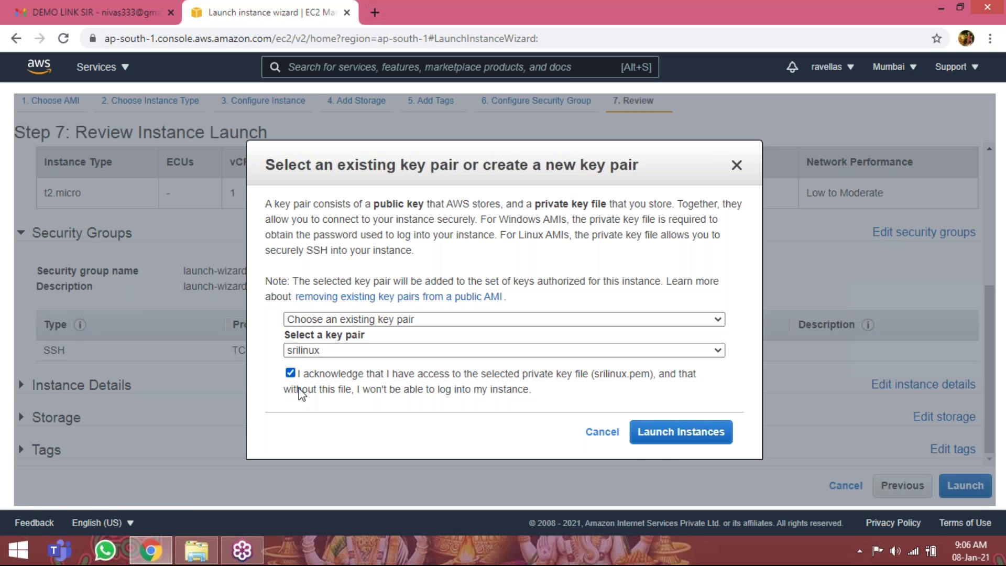
click(666, 435)
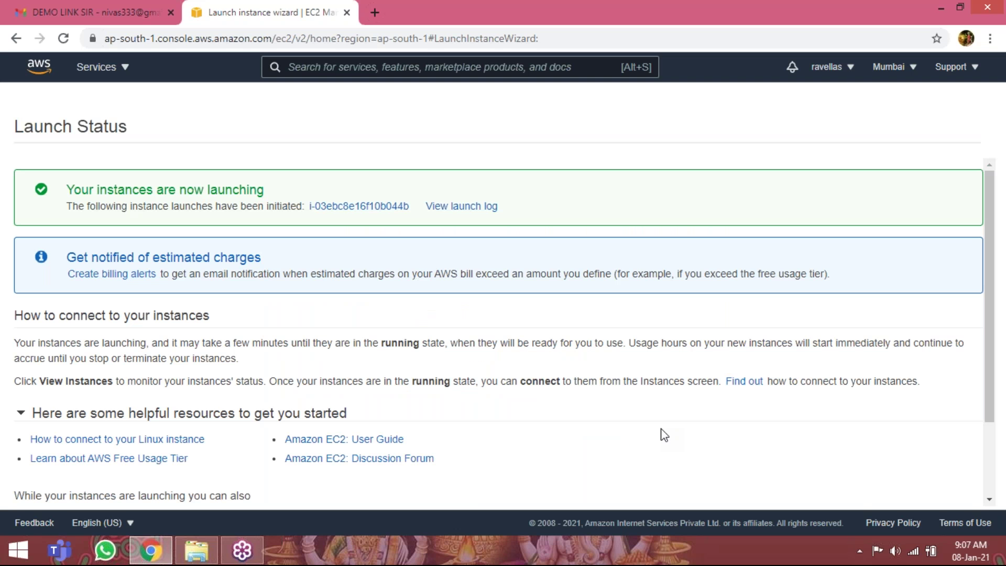
scroll(579, 283, down, 3)
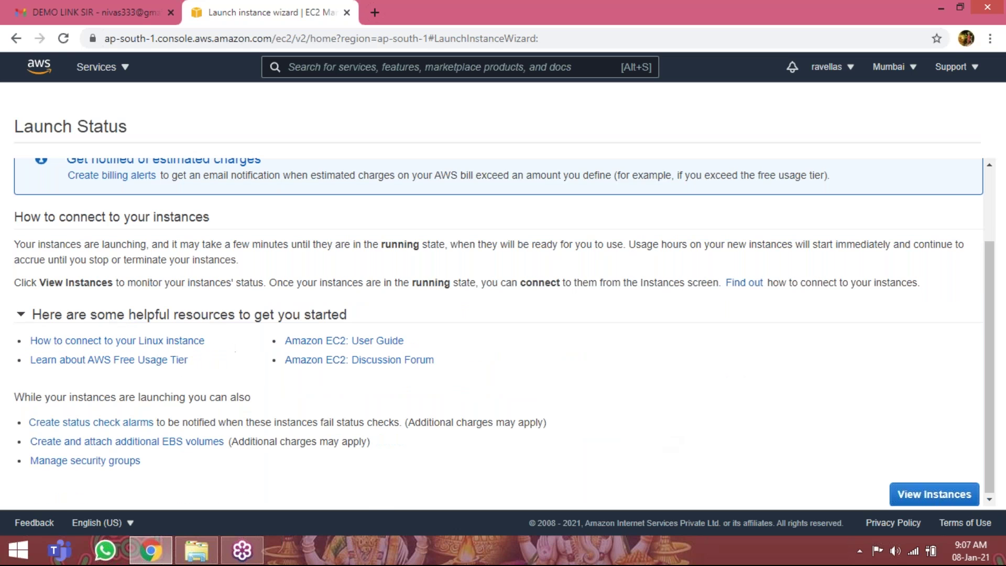
click(910, 488)
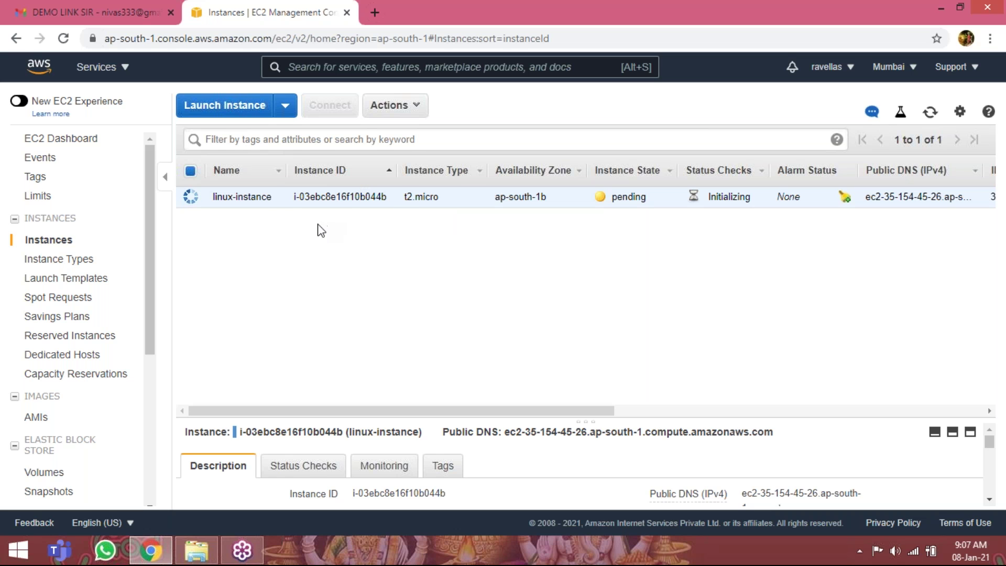
Start launching another instance and choose the Microsoft Windows Server 2016 Base image
click(225, 105)
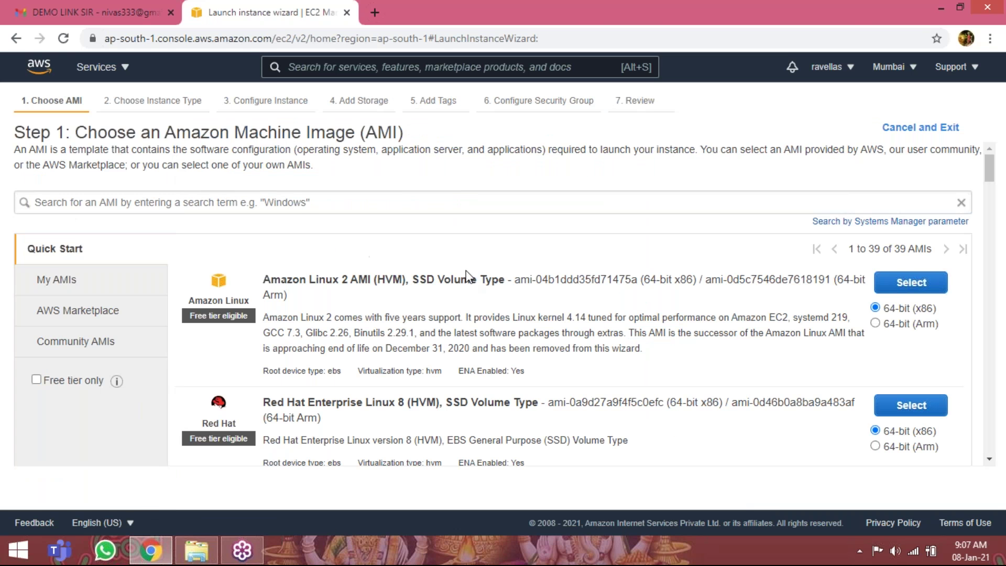
scroll(392, 221, down, 10)
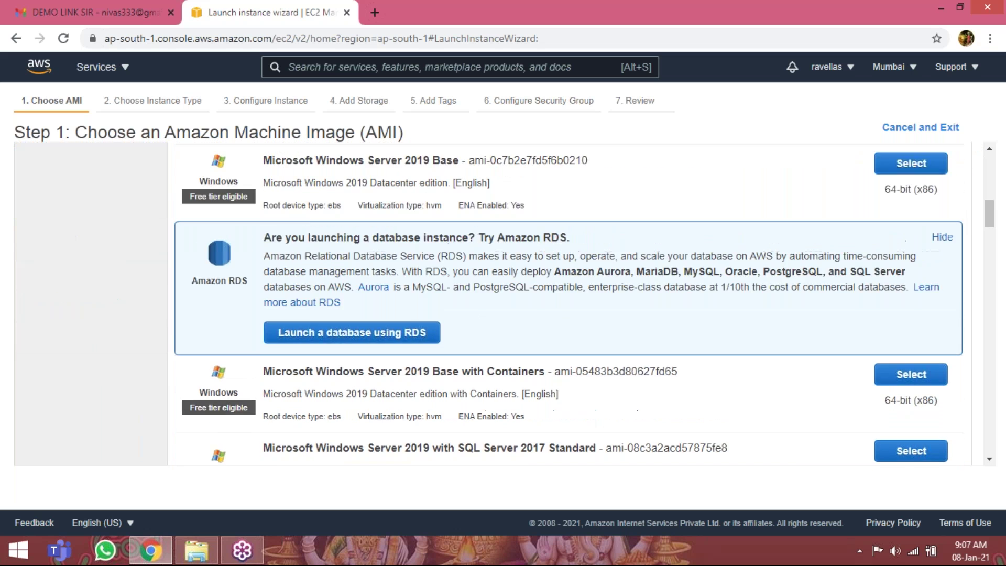
scroll(392, 222, down, 5)
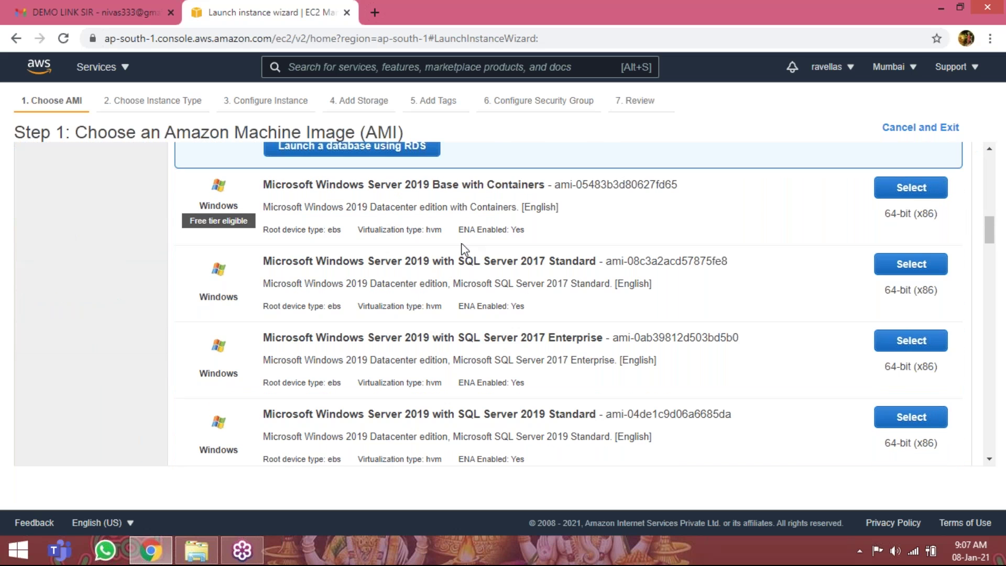
scroll(461, 254, down, 5)
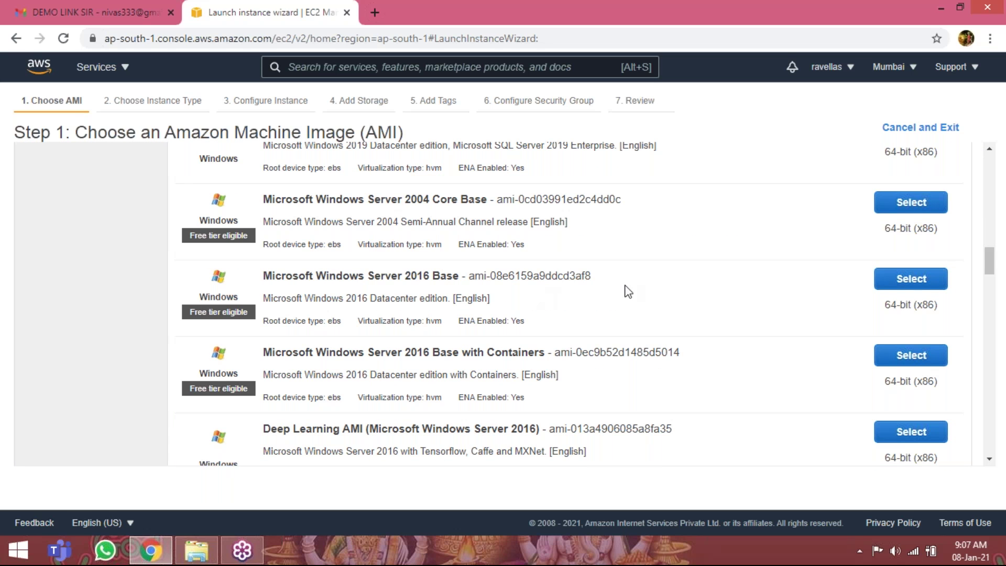
click(920, 281)
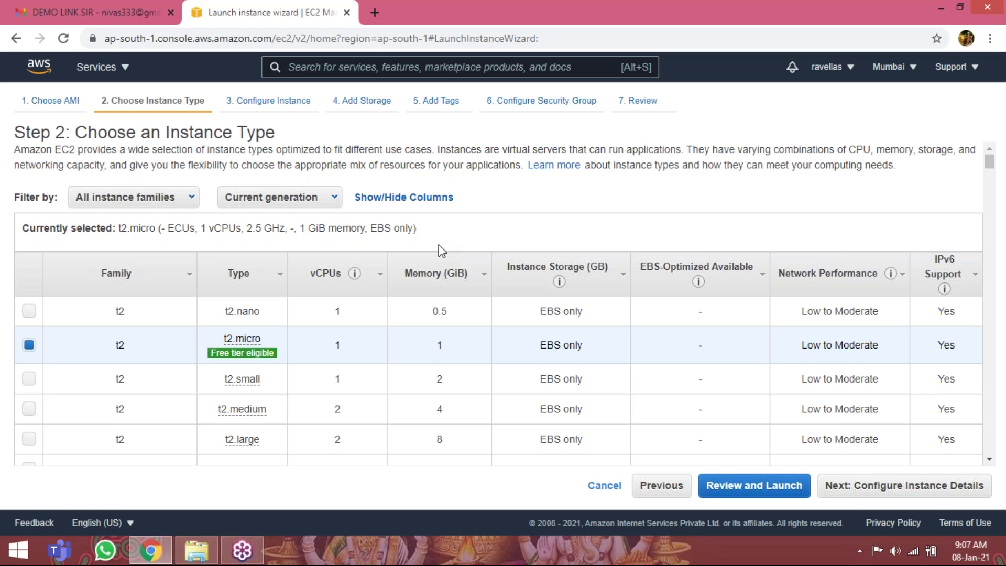
Keep the t2.micro type, the default instance details and the 30 GiB root volume, and continue to the tag settings
scroll(439, 244, down, 10)
click(887, 487)
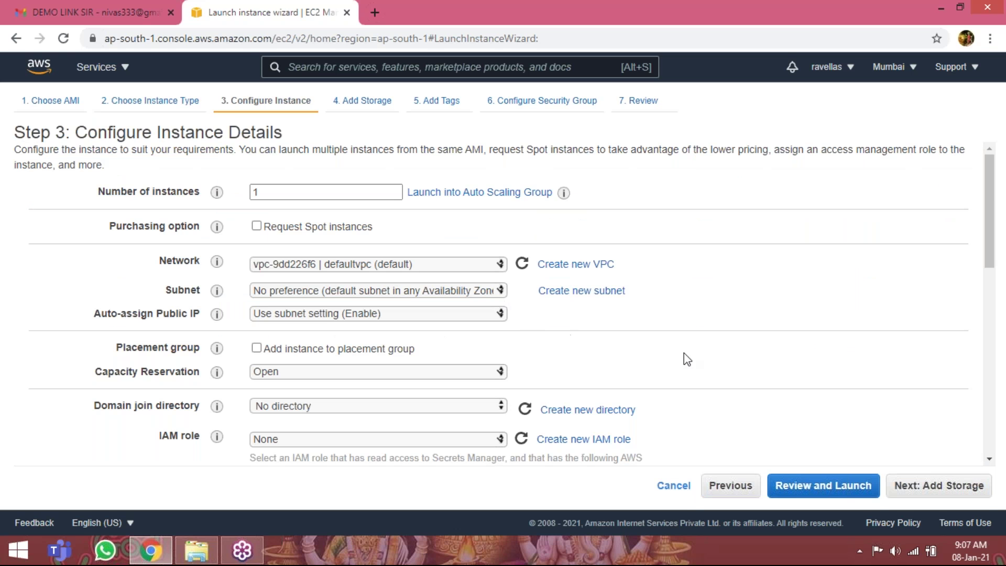
click(931, 488)
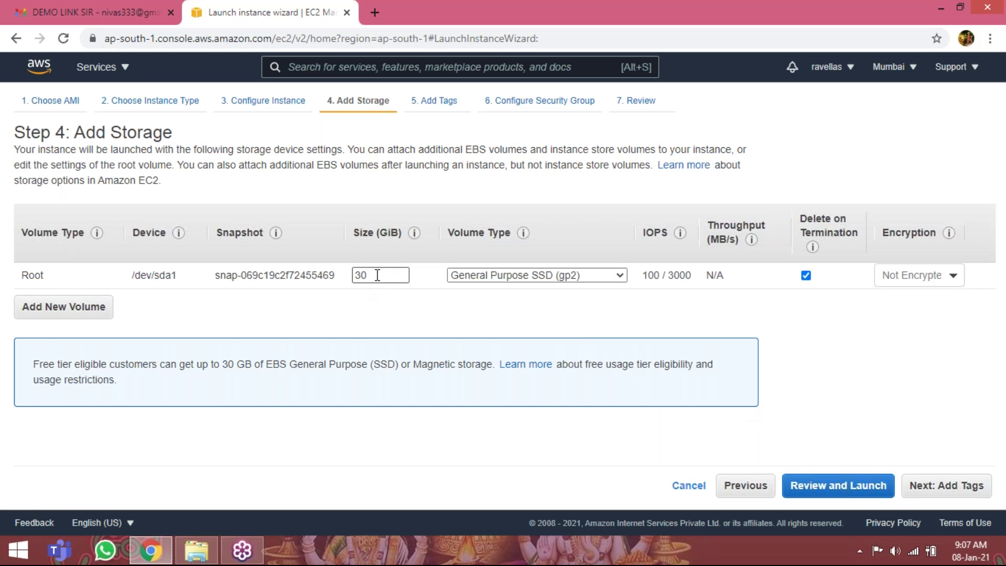
click(934, 486)
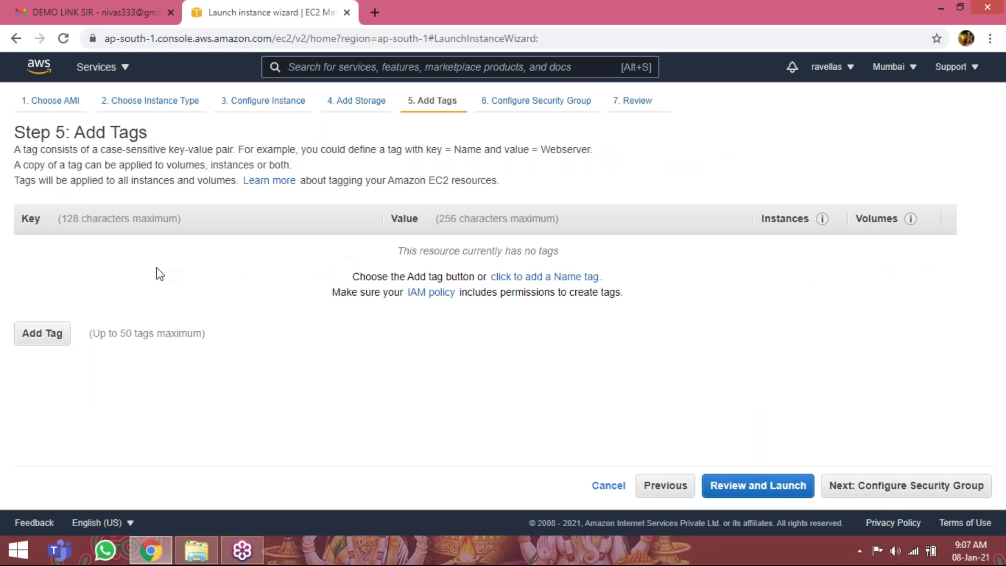
Add a tag with key Name and value winserver, and continue to the security group settings
click(45, 339)
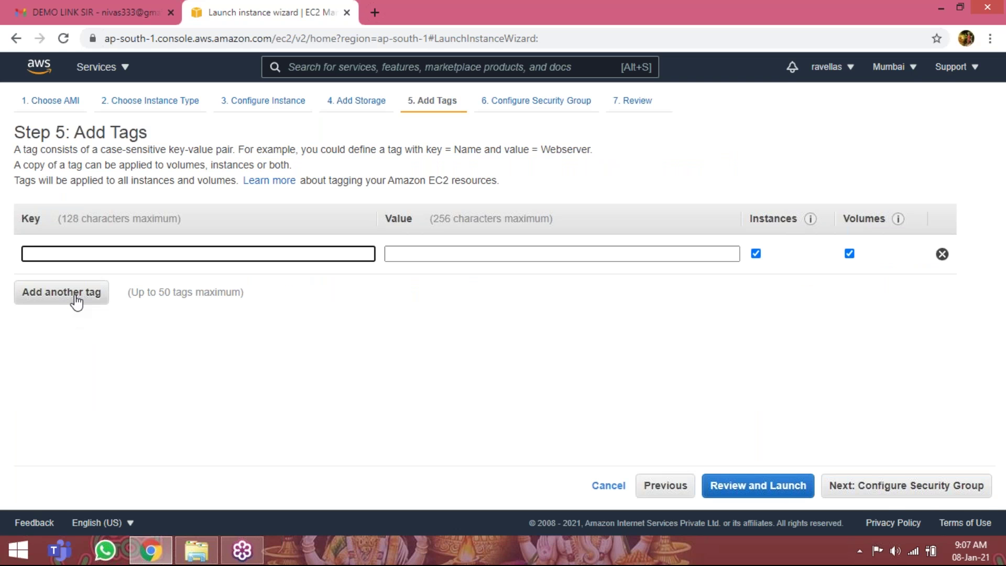
text(Name)
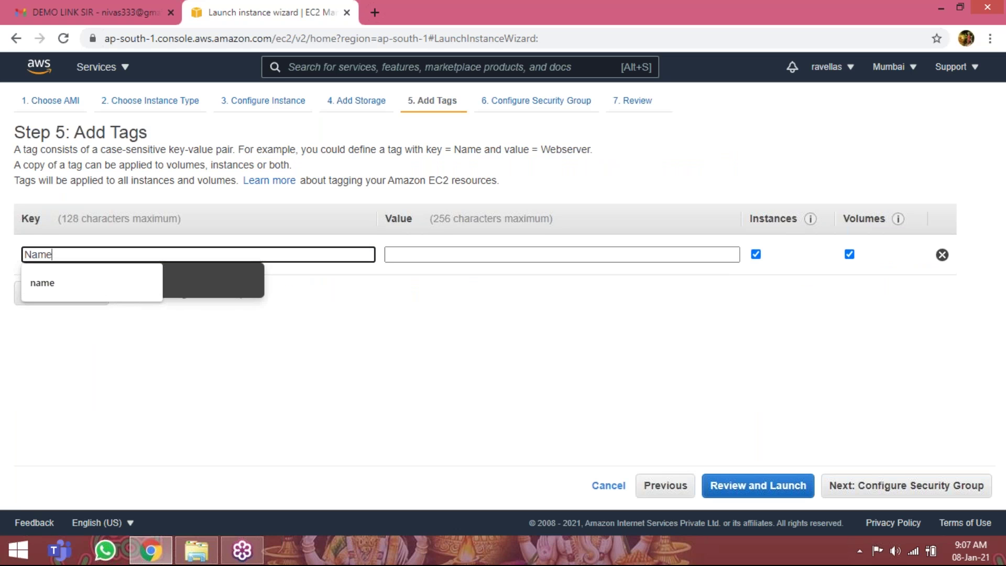
key(Tab)
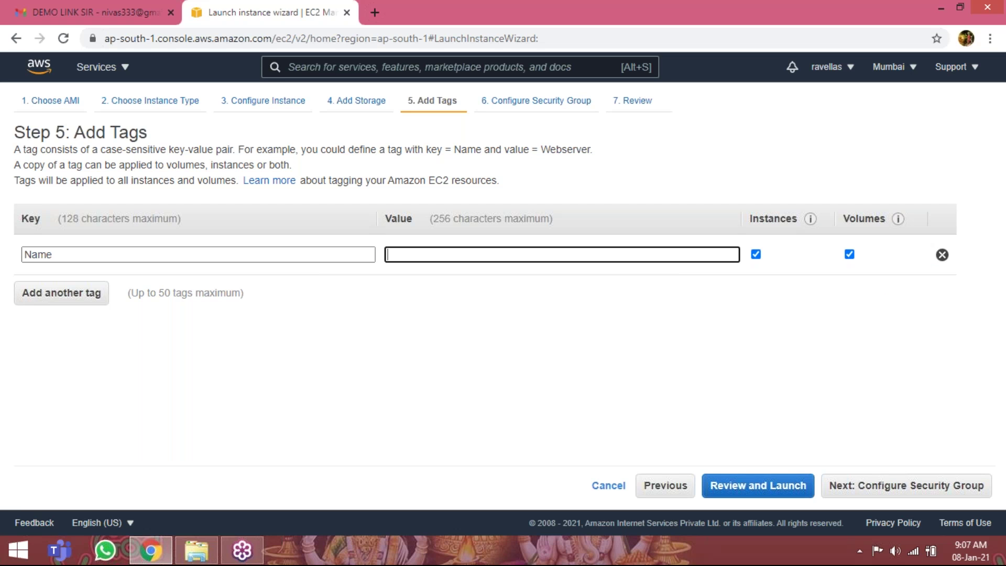
text(winserver)
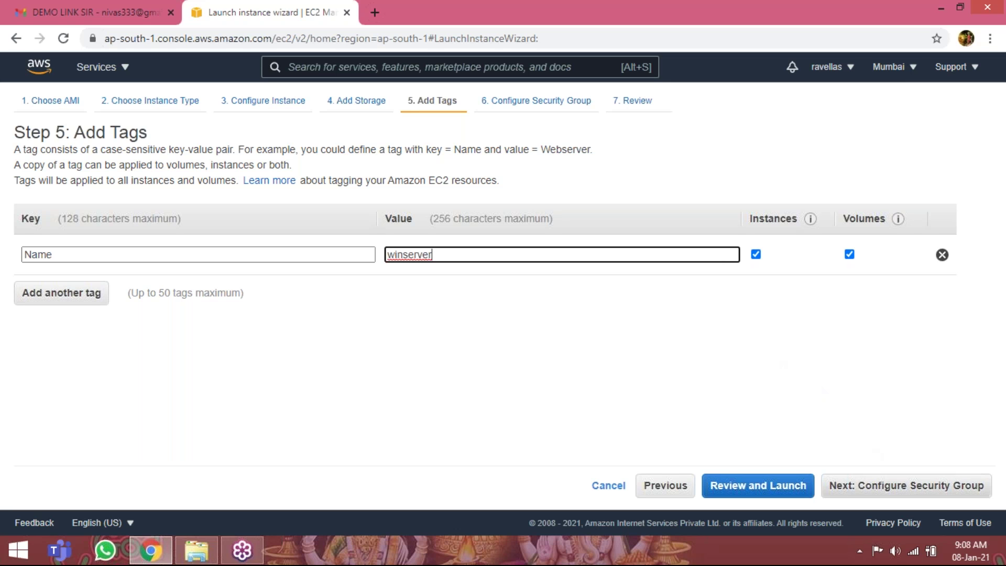
click(891, 486)
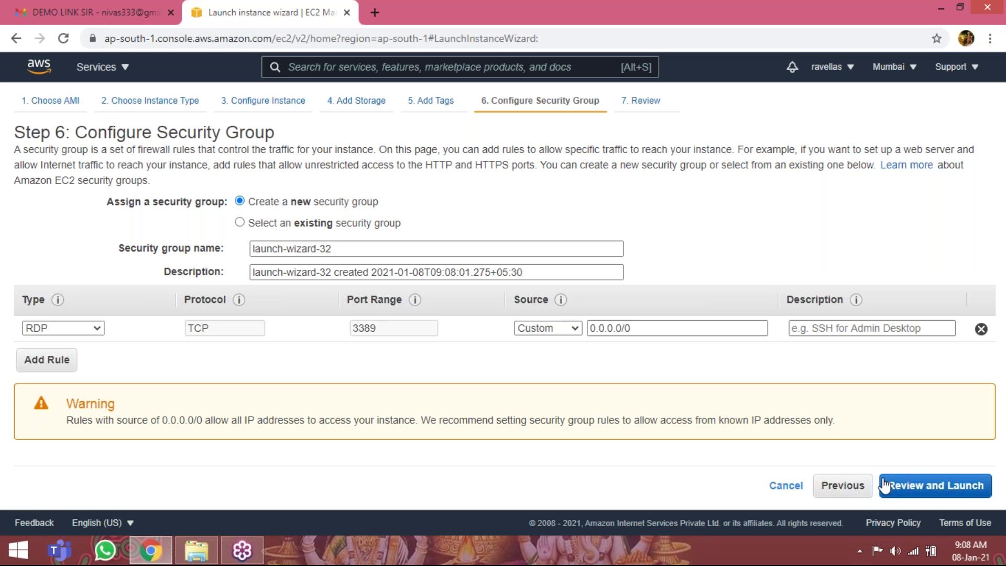
Keep the new security group with its RDP rule, review the launch summary and proceed to the key pair selection
click(887, 482)
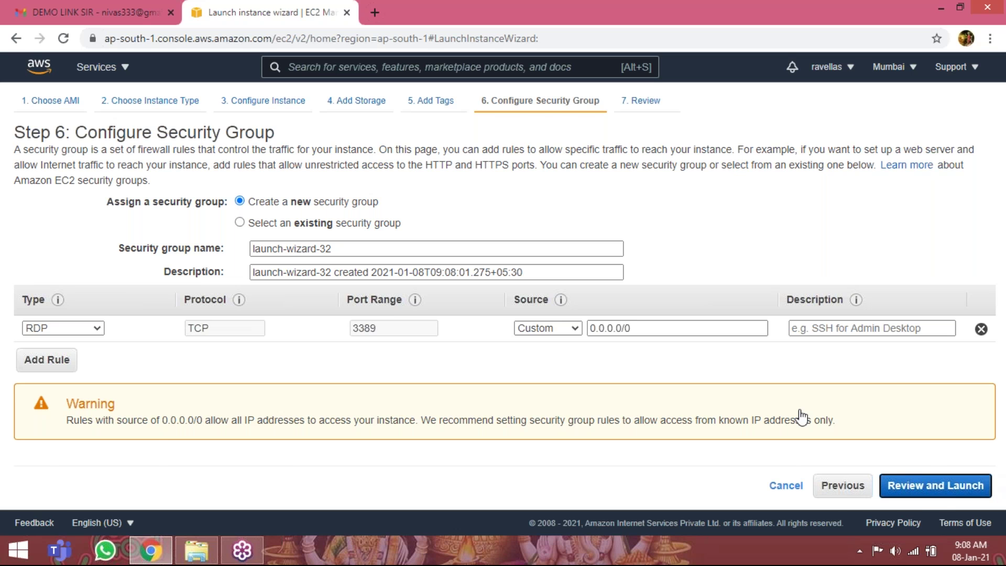
scroll(714, 355, down, 5)
click(957, 479)
Launch the instance with the existing key pair windskey, acknowledging access to its private key file, and open the instances list
click(385, 353)
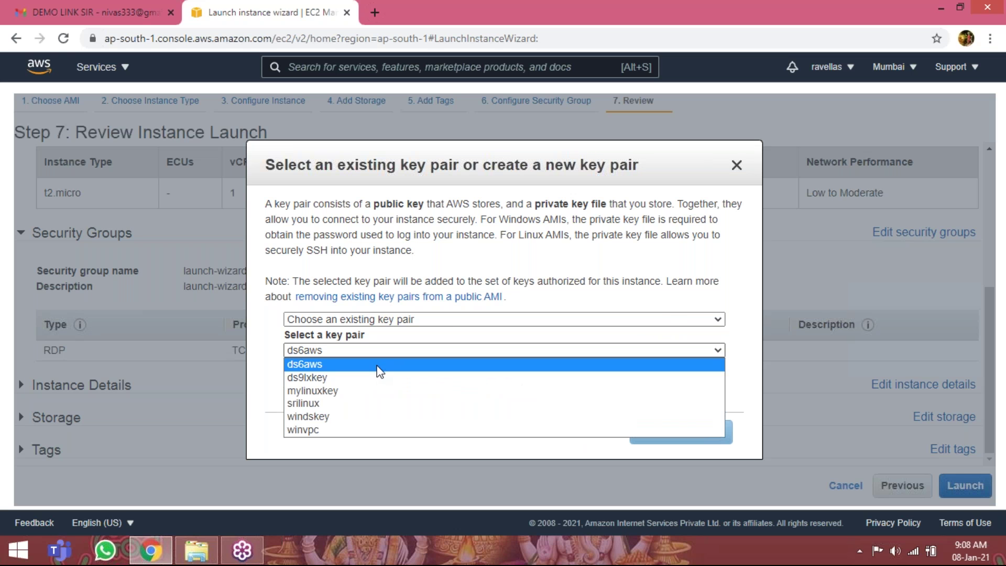
click(374, 418)
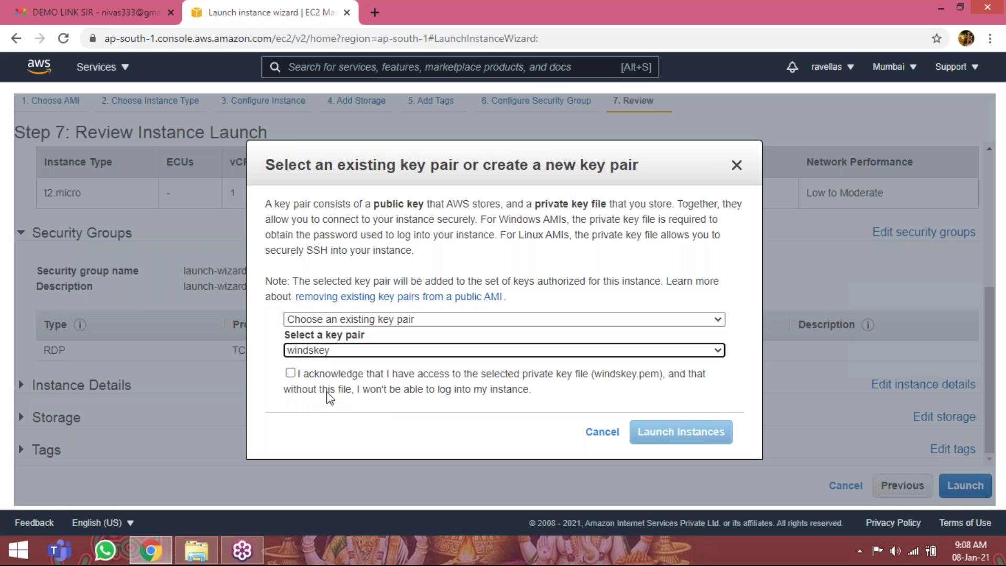
click(289, 373)
click(668, 433)
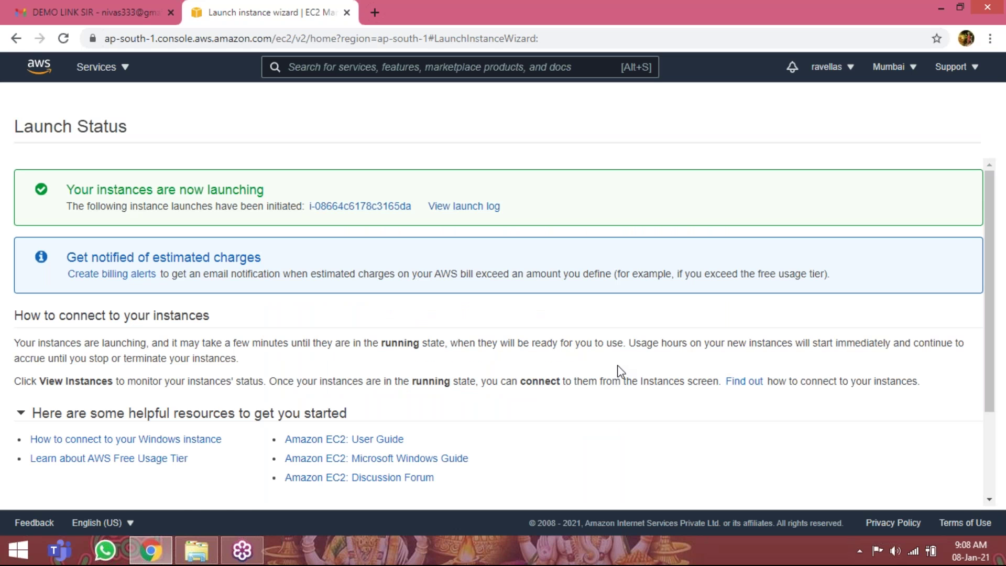
scroll(615, 366, down, 2)
click(918, 495)
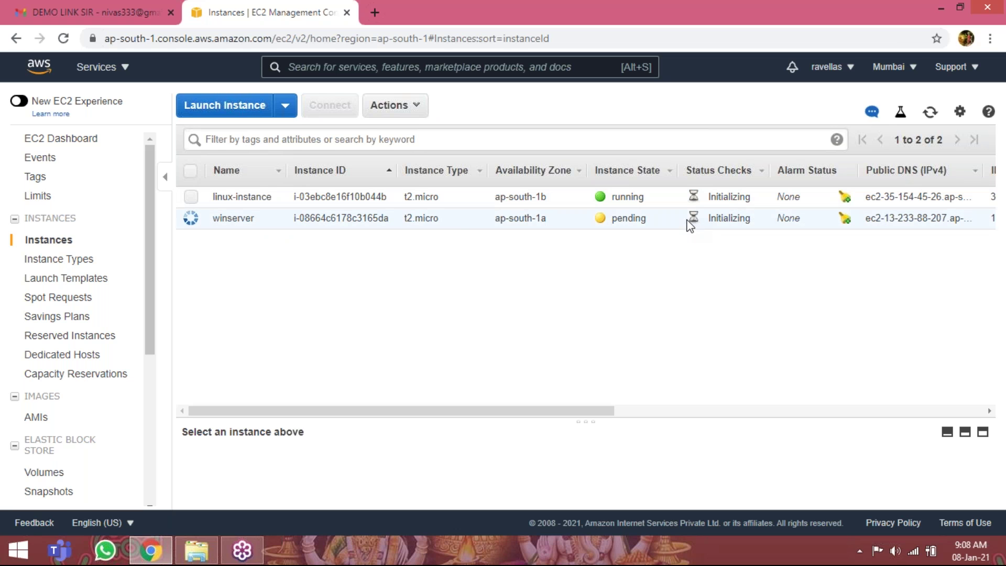
Select linux-instance, refresh the instances list and copy the instance's IPv4 public IP from its enlarged description
click(192, 198)
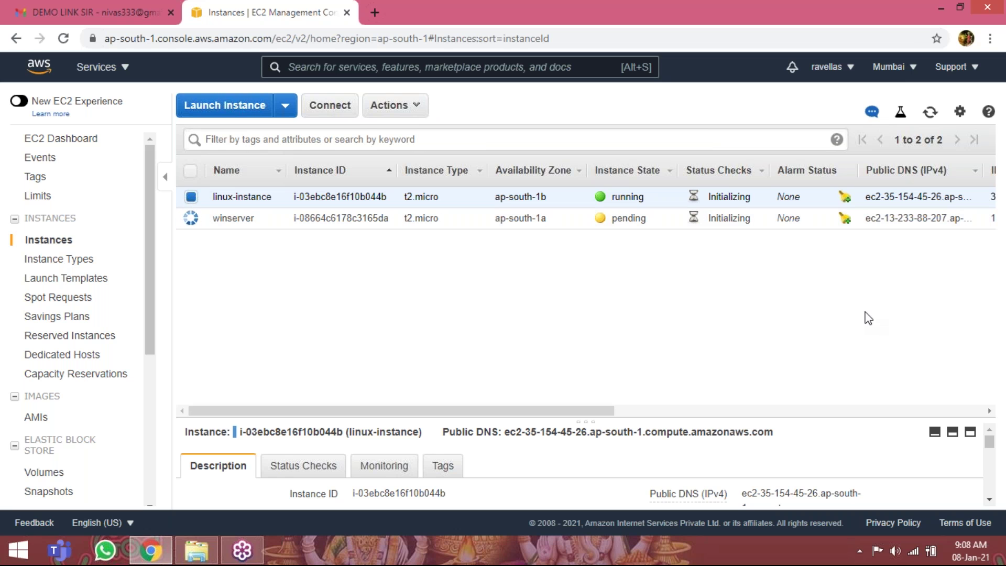
click(930, 111)
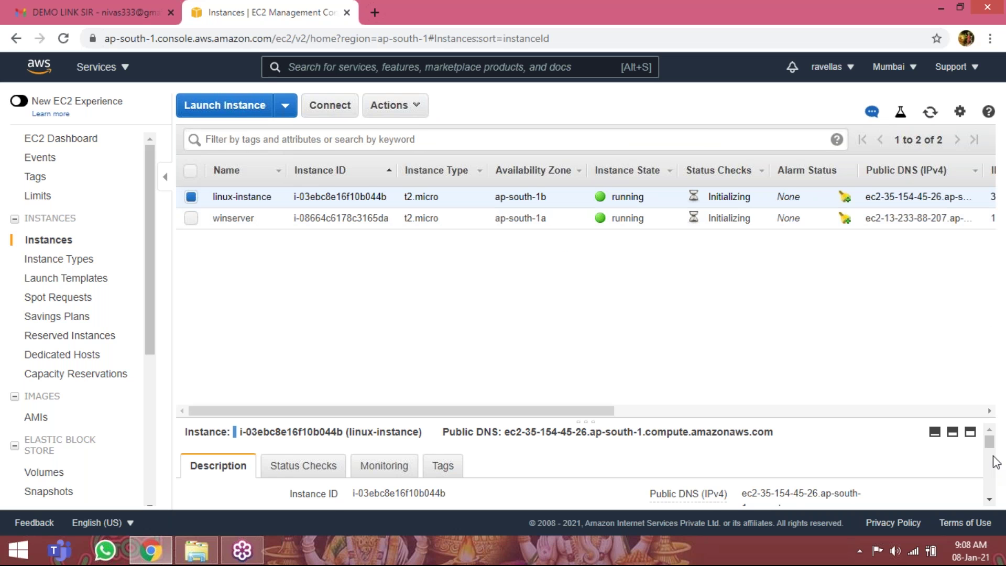
scroll(994, 452, down, 3)
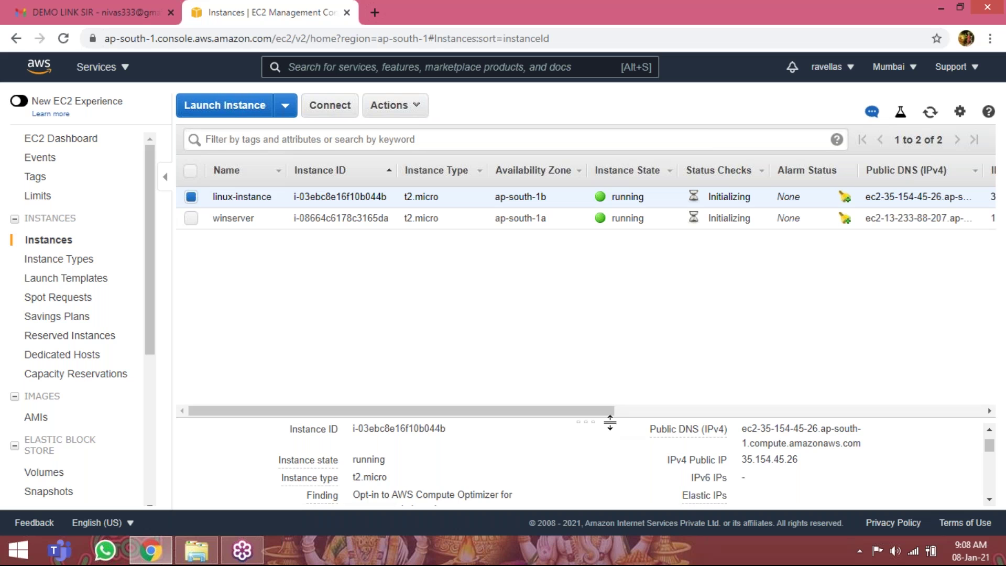
drag(611, 423, 620, 325)
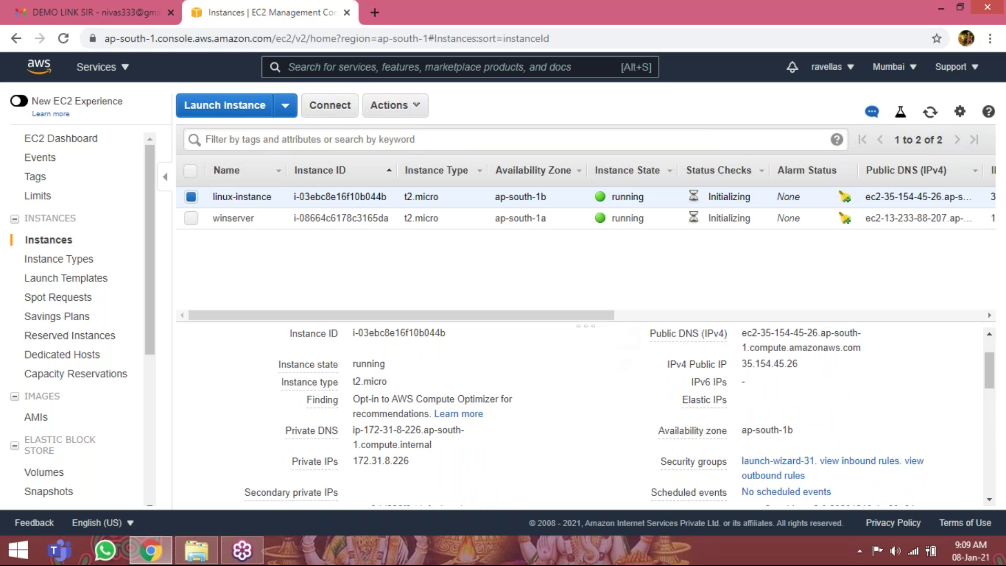
mouse_move(688, 367)
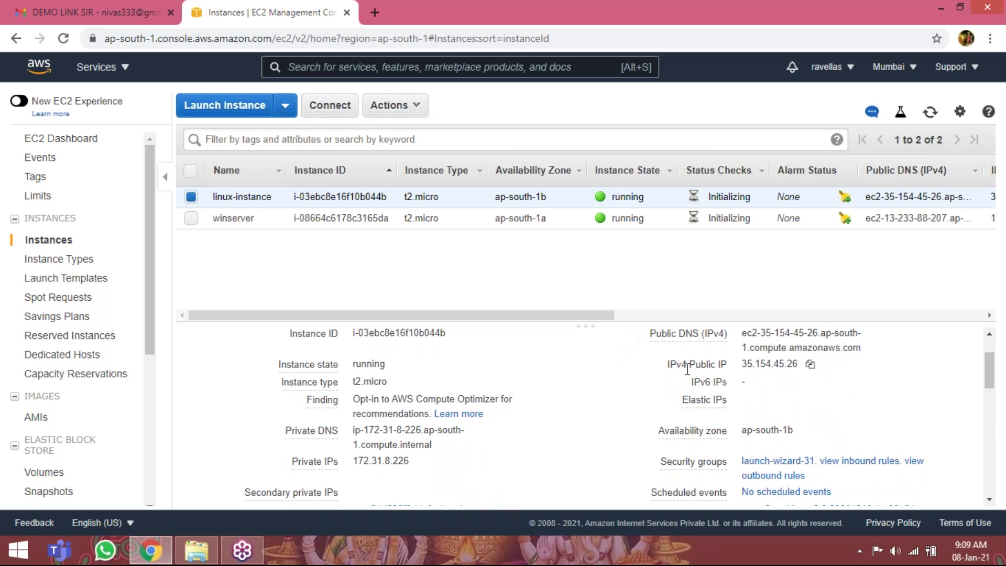
click(809, 365)
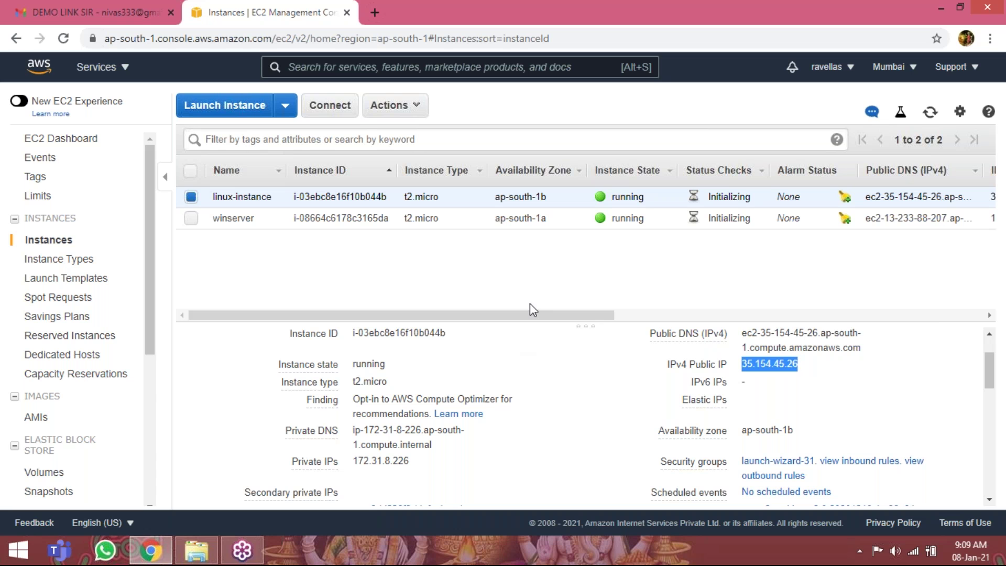
Switch to PuTTY from the desktop and set the session's host name to the copied address 35.154.45.26
click(937, 7)
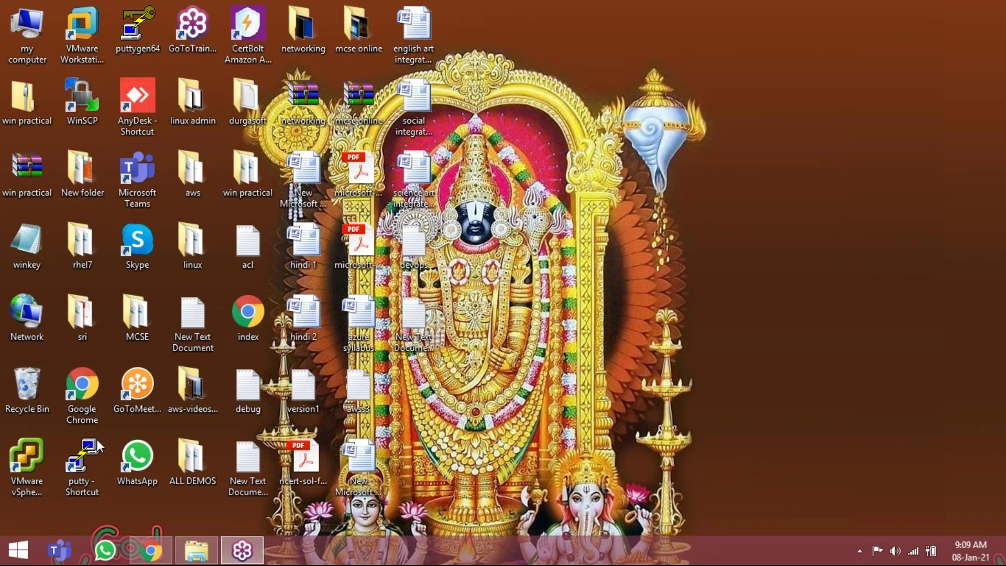
double_click(89, 448)
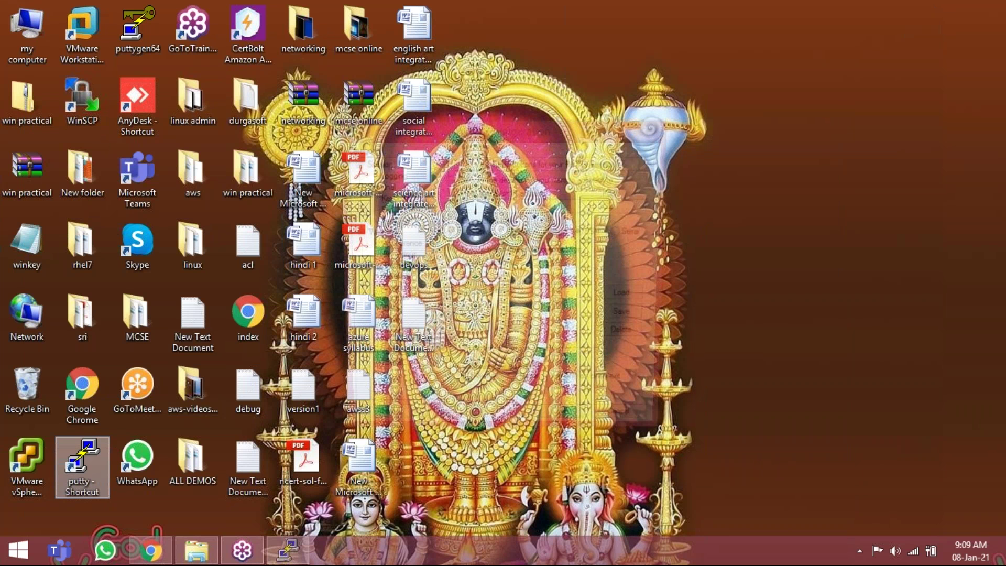
right_click(498, 208)
click(533, 273)
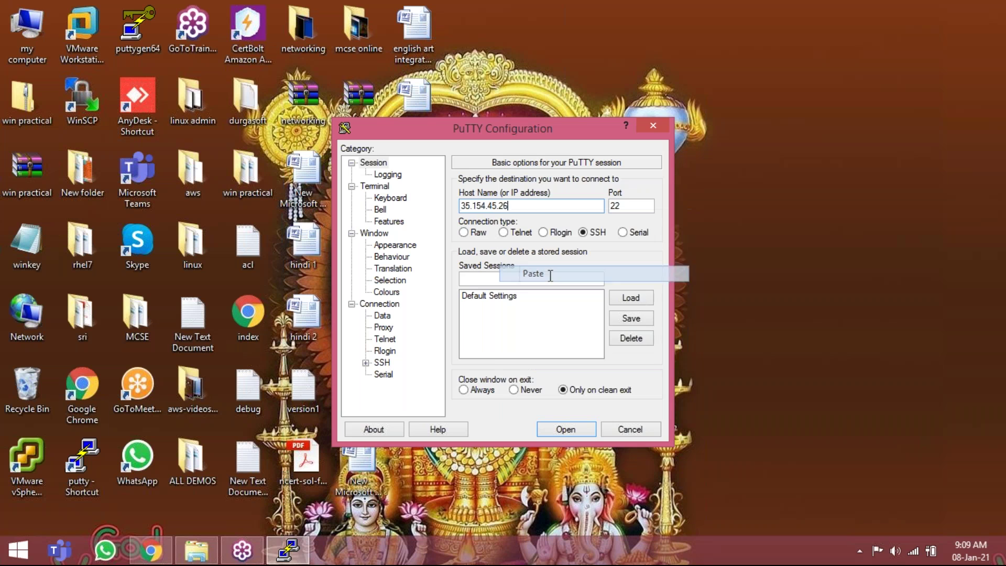
Open the SSH session with the srilinux private key file from Downloads for authentication, trusting the server's host key
click(366, 363)
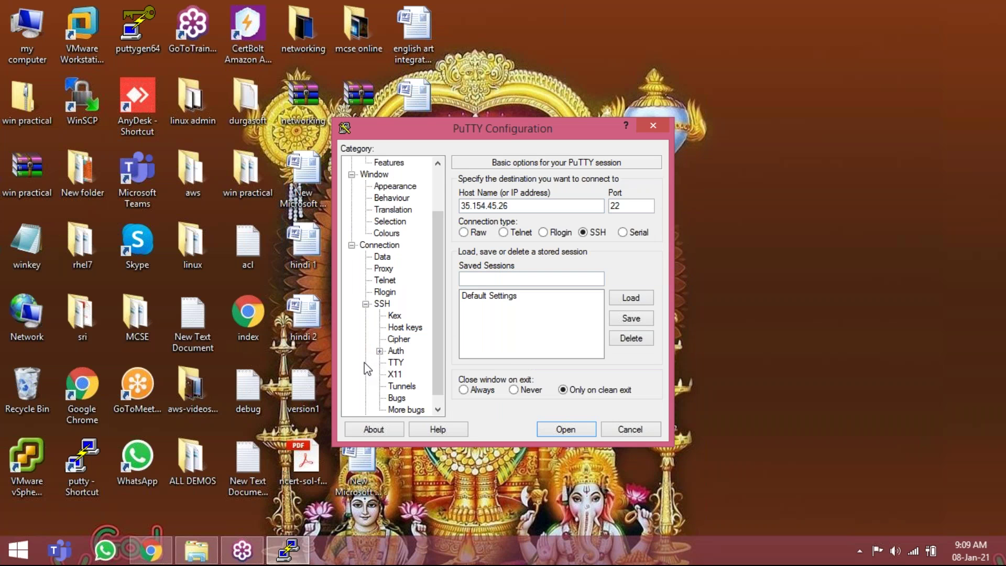
click(395, 352)
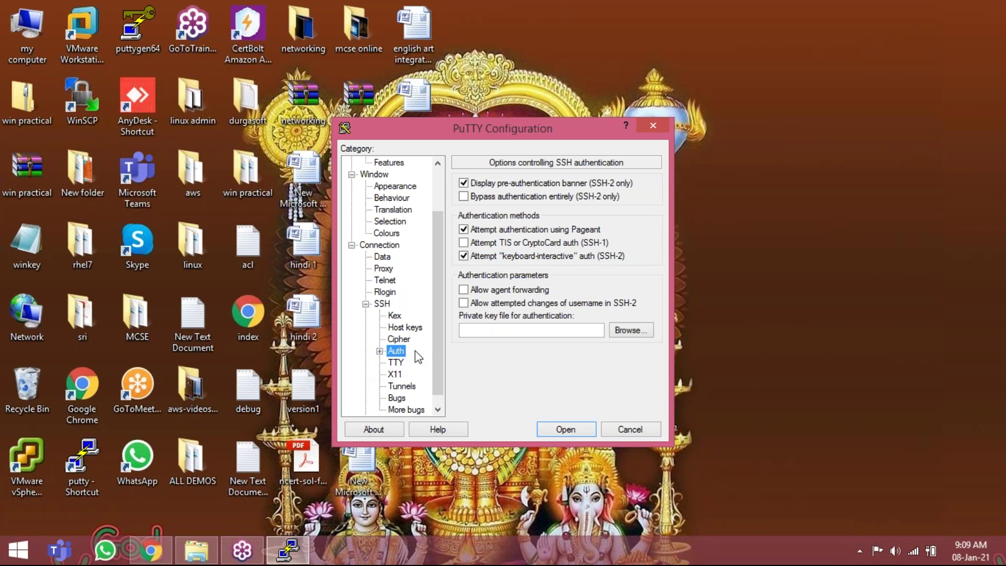
click(620, 331)
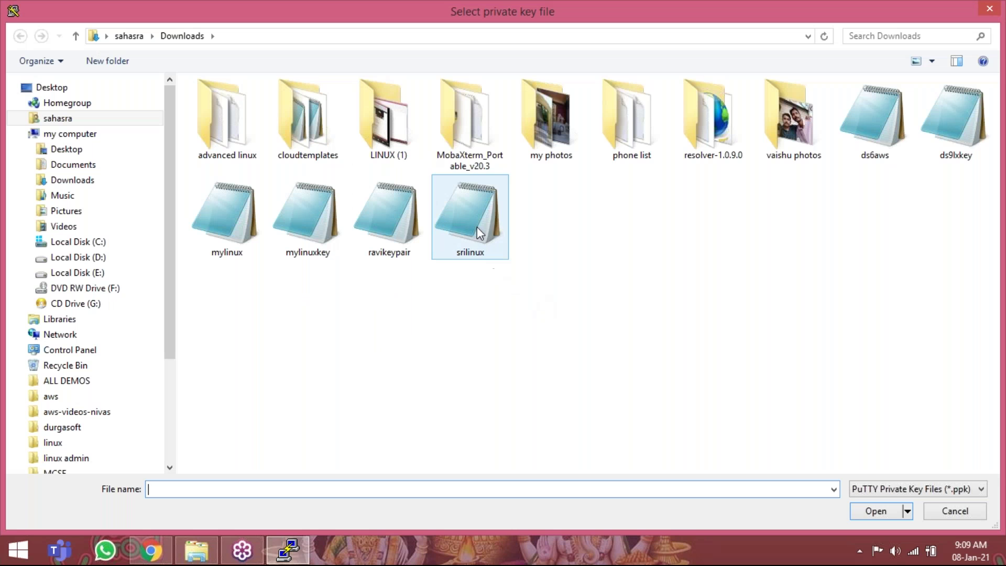
click(473, 219)
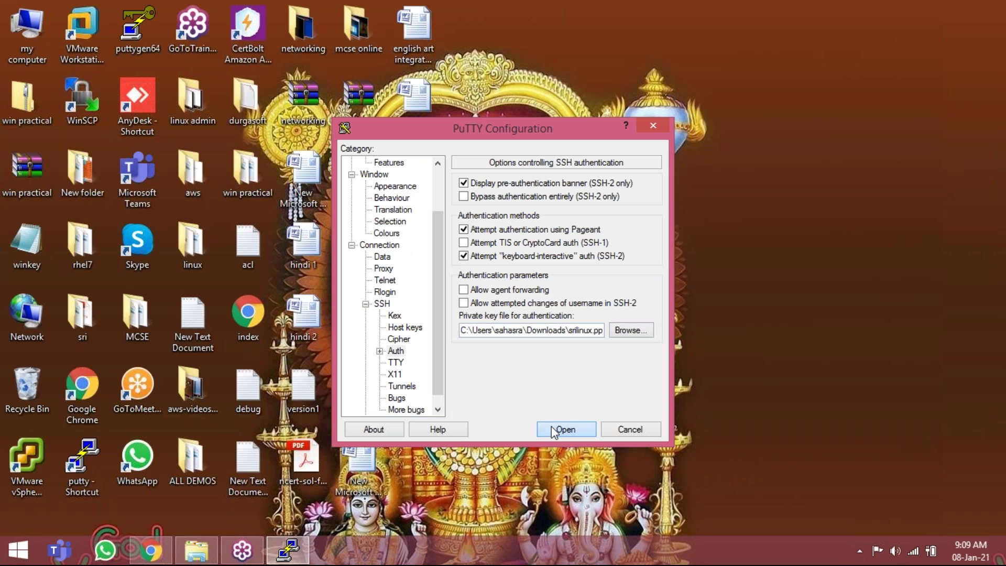
click(557, 429)
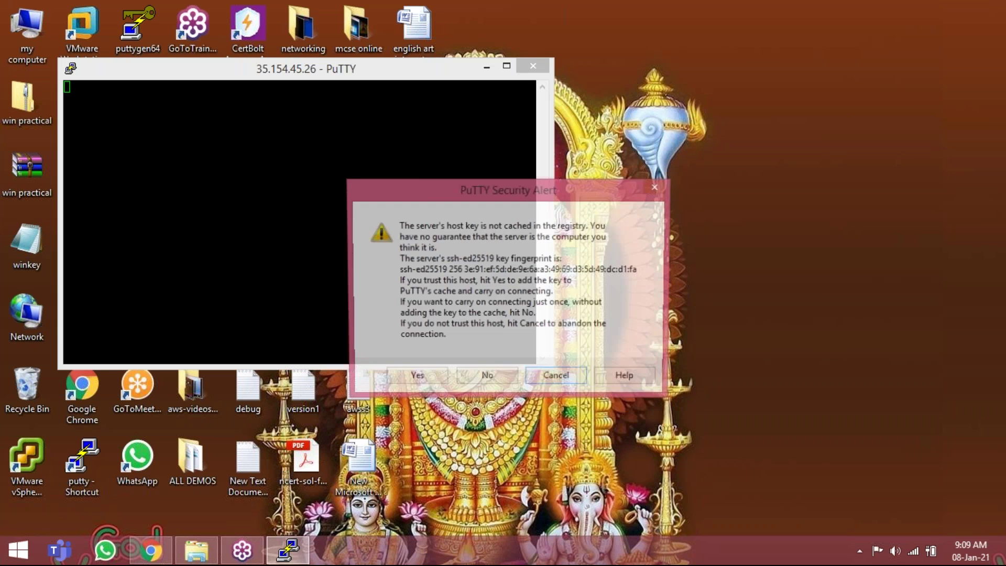
click(435, 378)
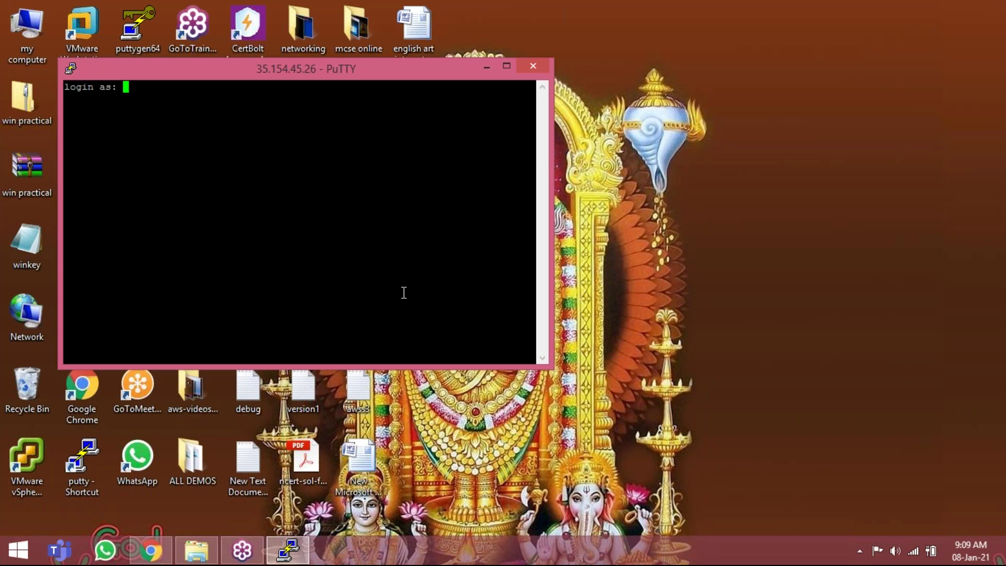
Change the PuTTY session's terminal font size to 16 and apply the new appearance settings
right_click(258, 74)
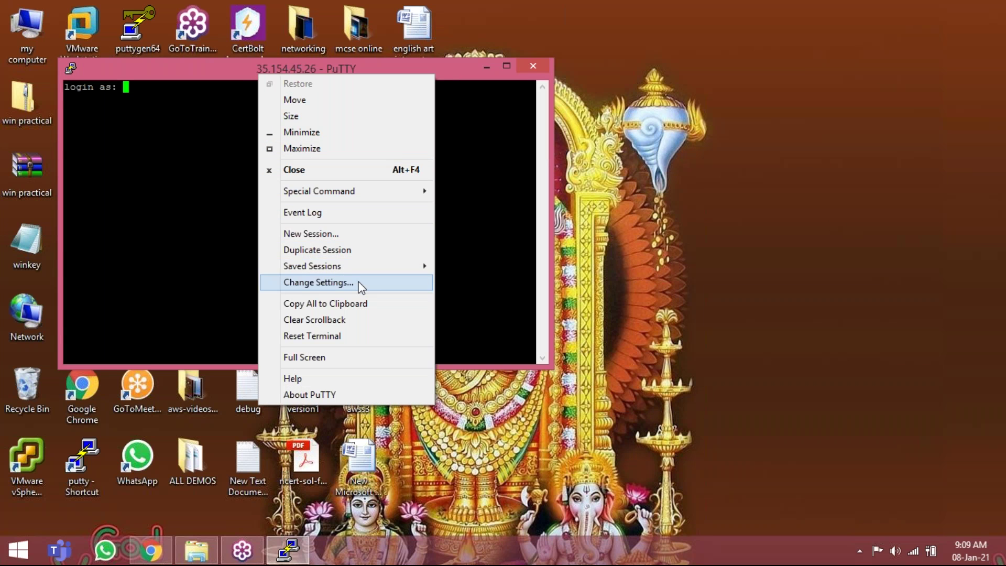
click(358, 283)
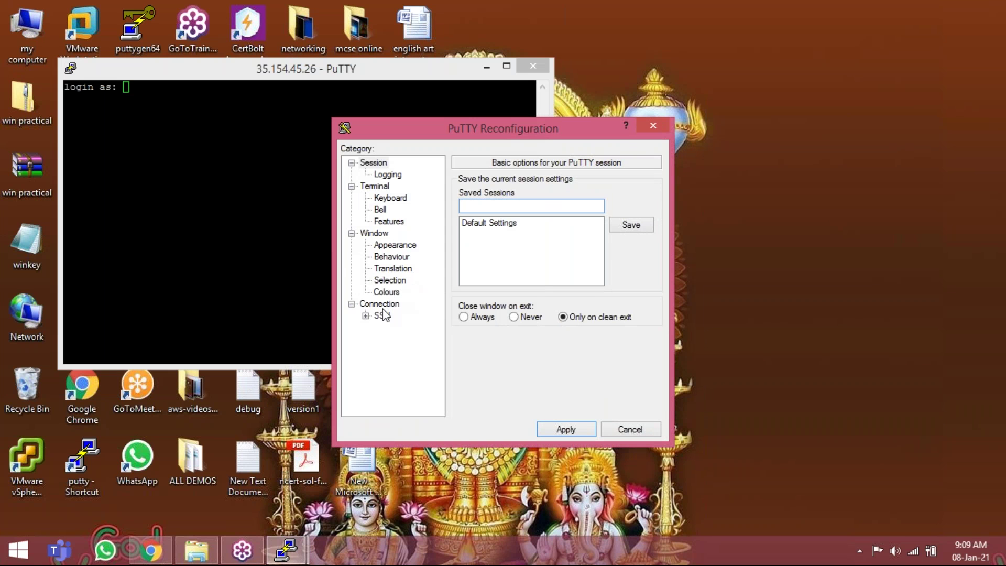
click(393, 246)
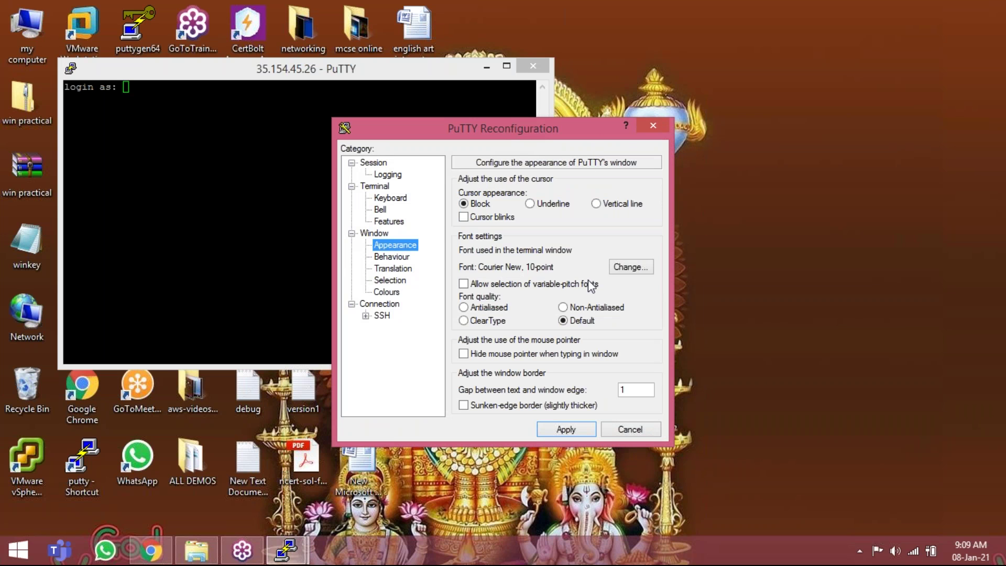
click(627, 265)
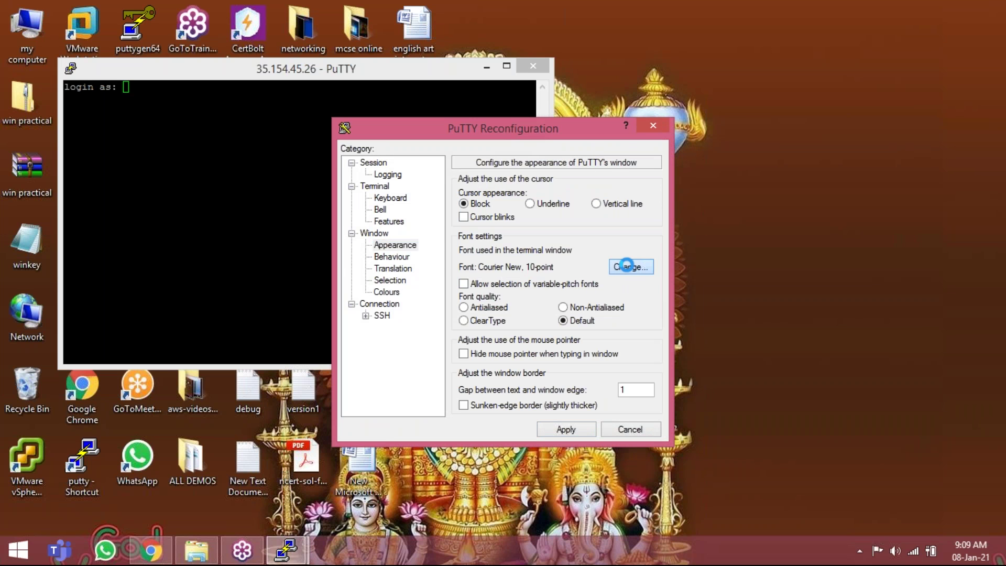
click(632, 293)
click(571, 509)
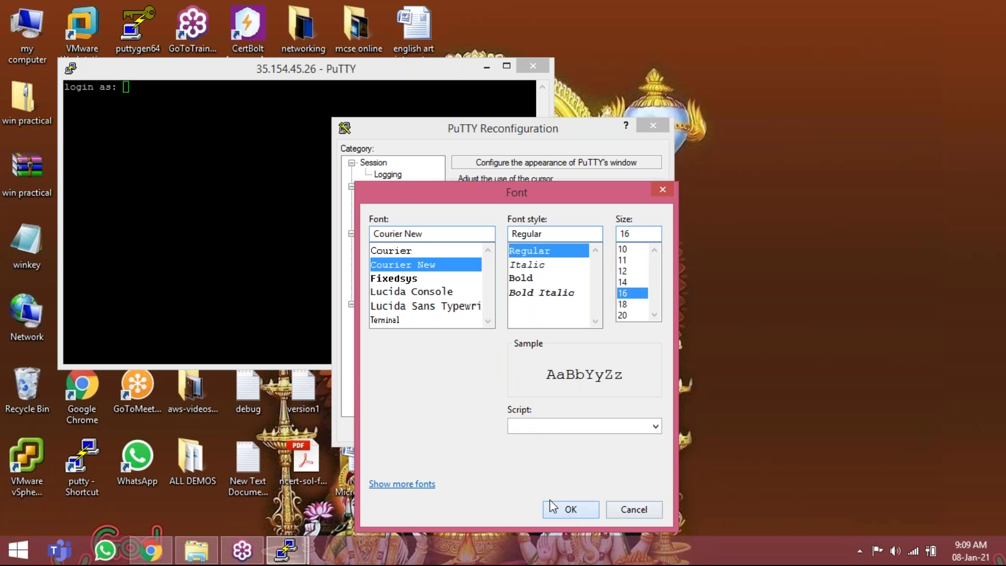
click(561, 431)
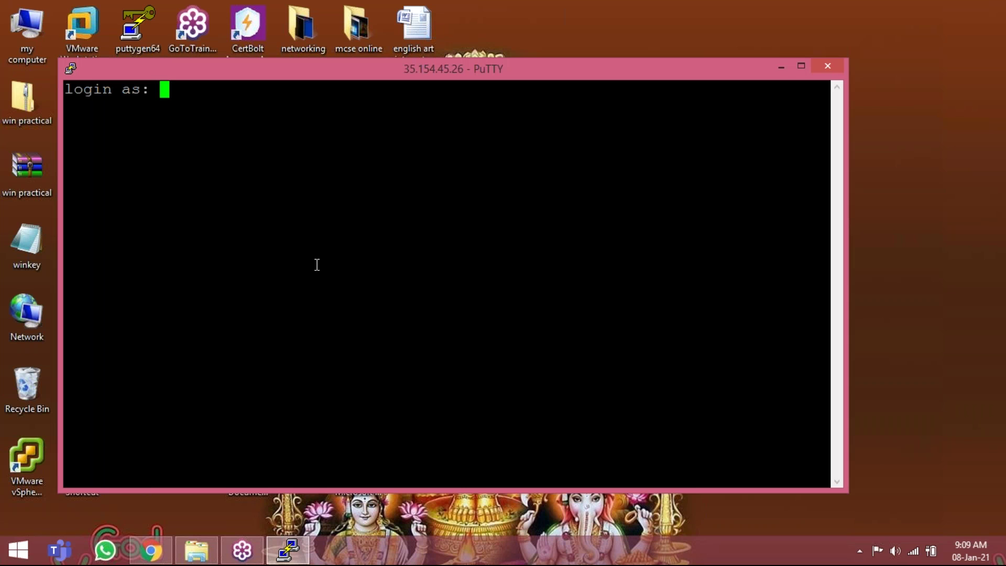
Log in as ec2-user, switch to root with sudo su, and change to root's home directory with cd
text(ec2-user)
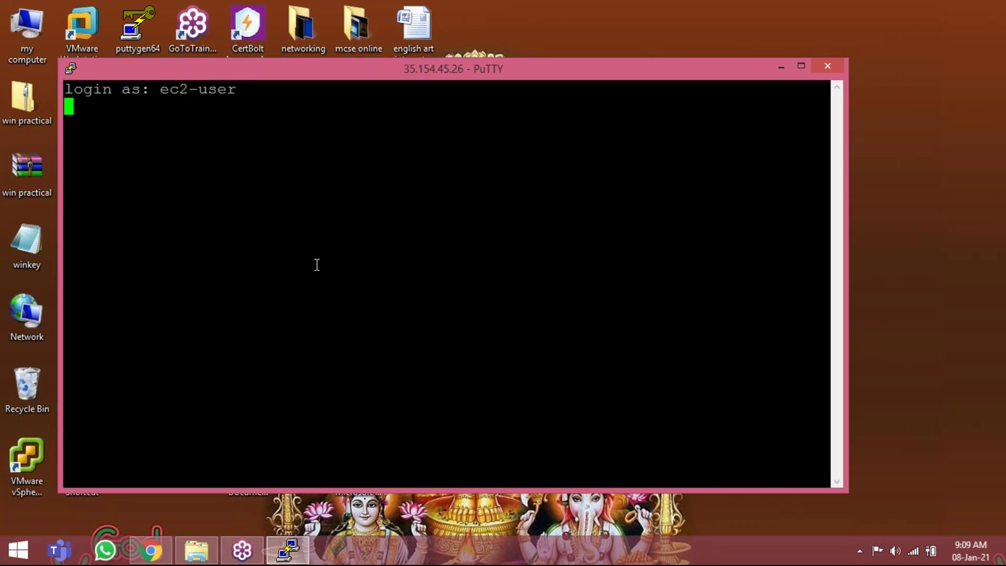
key(Return)
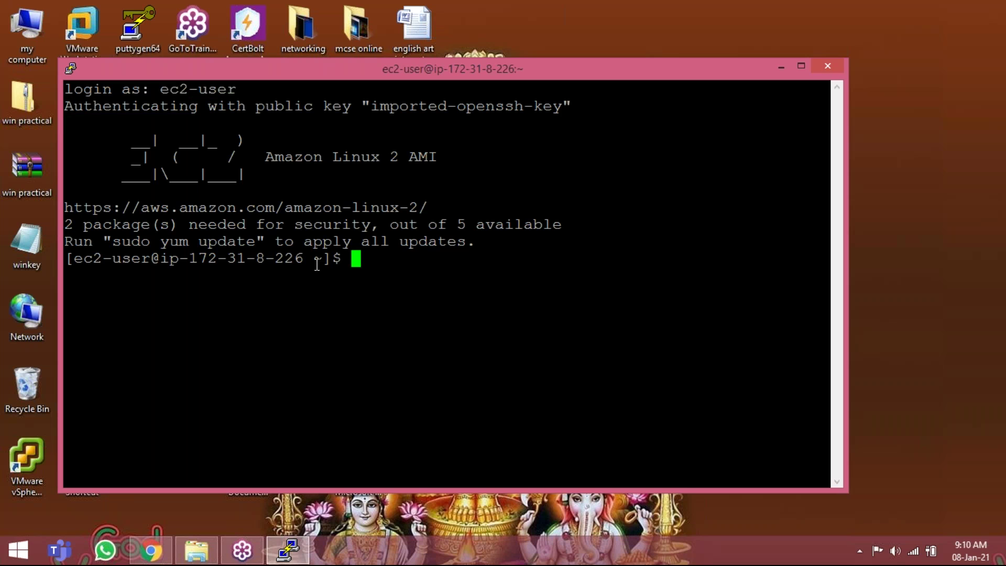
text(sudo su)
key(Return)
text(cd)
key(Return)
Check the Linux instance's host name with hostname and its network interfaces with ifconfig, clearing the terminal at the end
text(hostname)
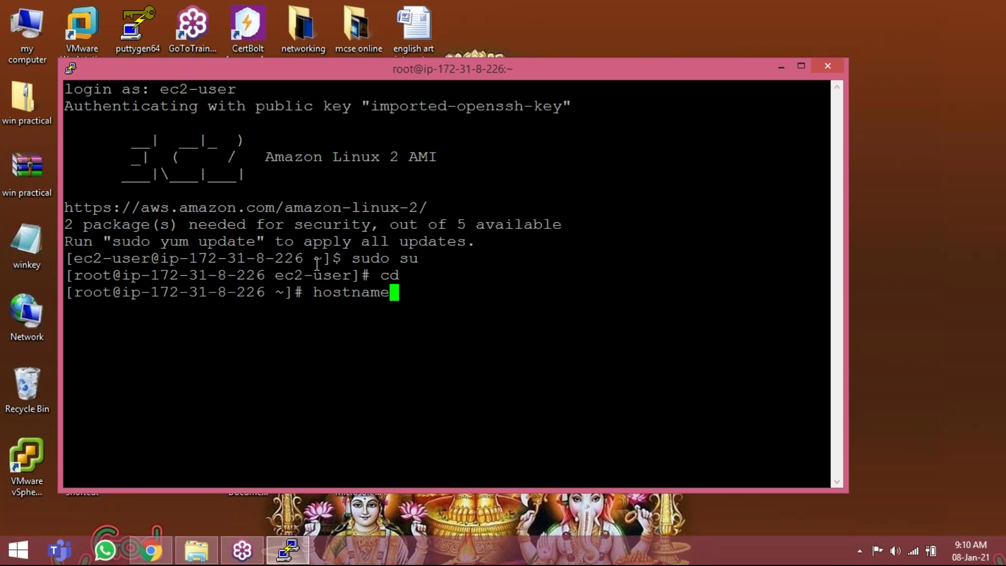
key(Return)
text(ifconfig)
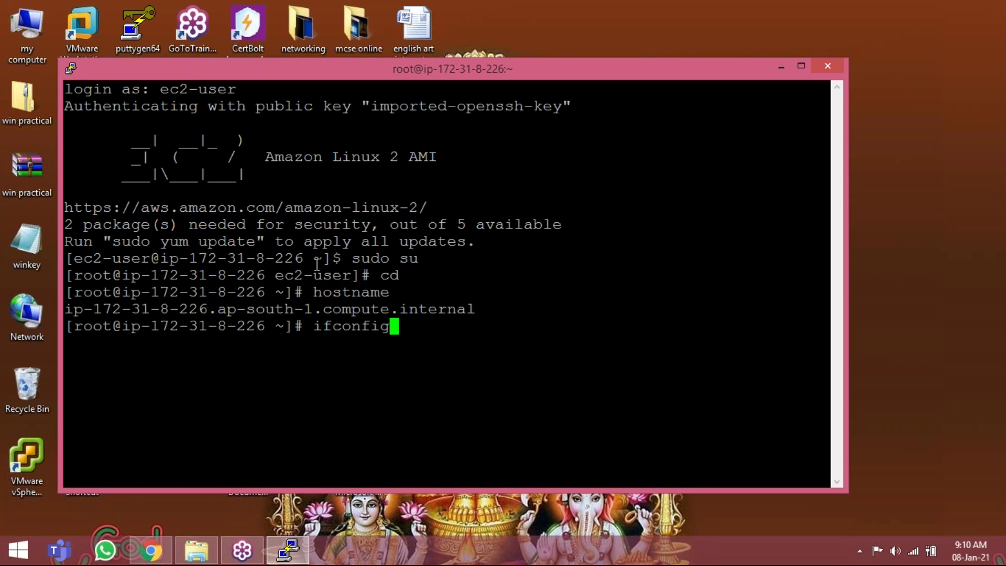
key(Return)
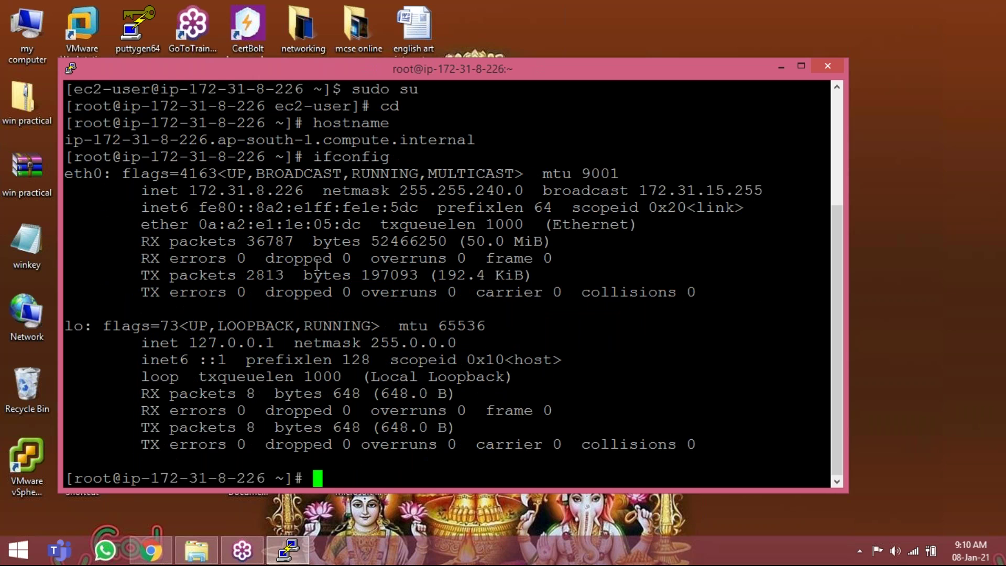
text(clear)
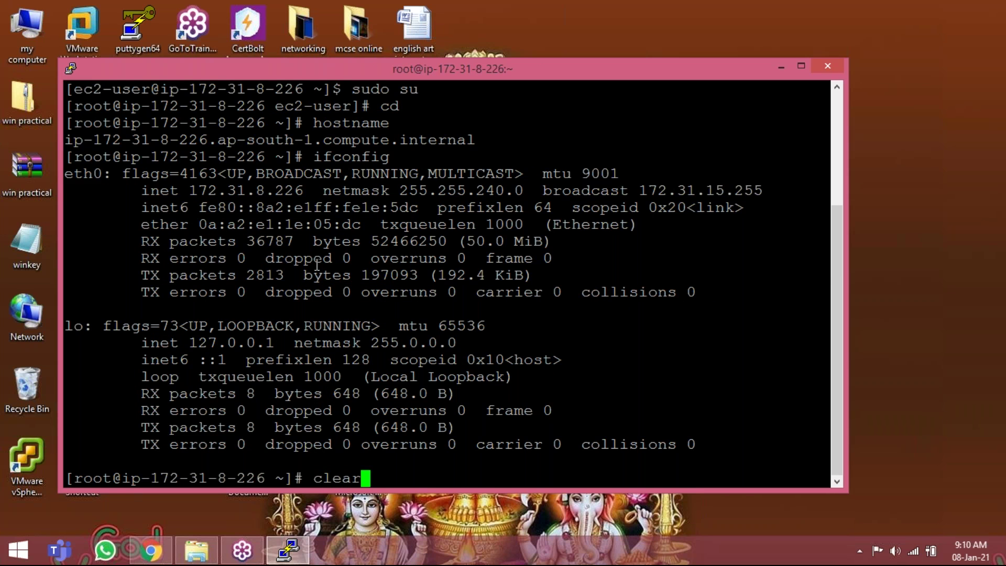
key(Return)
List the user accounts with cat /etc/passwd and clear the terminal after viewing them
text(cat /etc/;p)
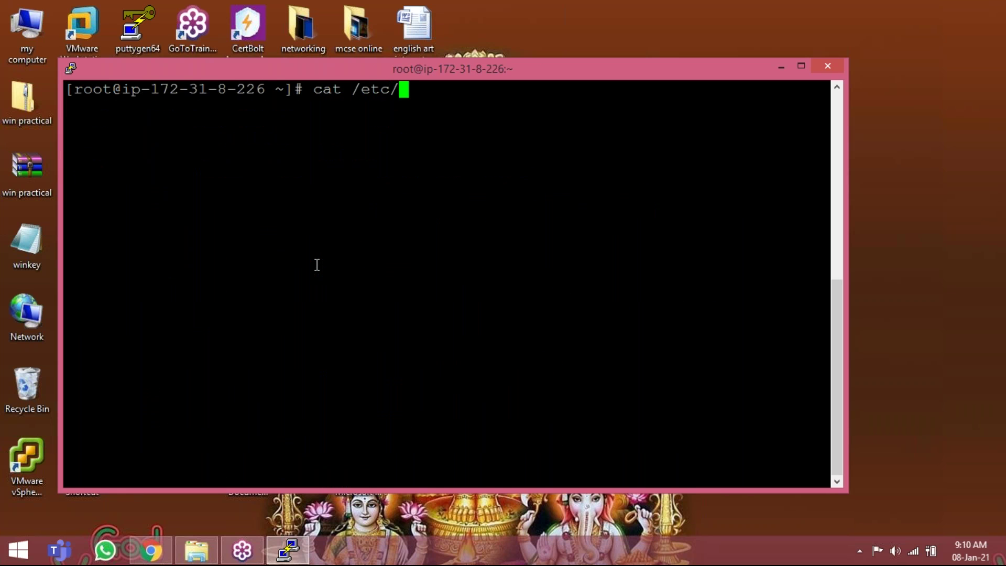
key(BackSpace)
key(BackSpace)
text(;pass)
key(BackSpace)
key(BackSpace)
key(BackSpace)
key(BackSpace)
key(BackSpace)
text(passwd)
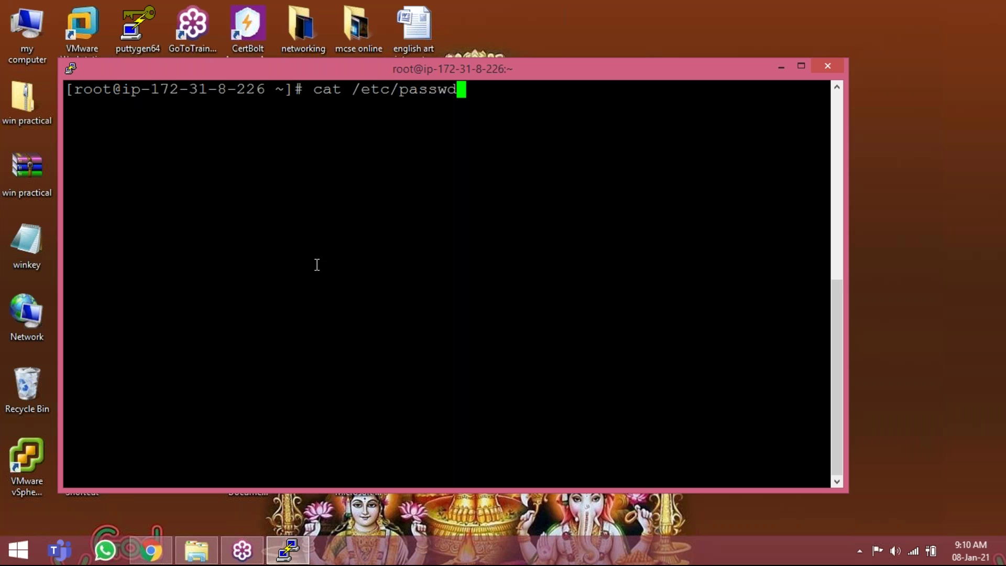
key(Return)
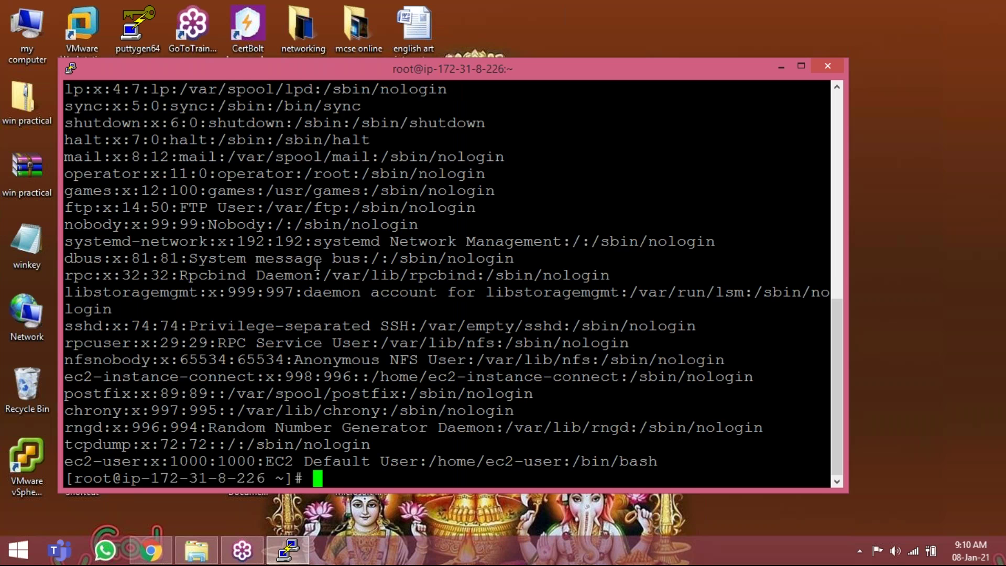
text(clear)
key(Return)
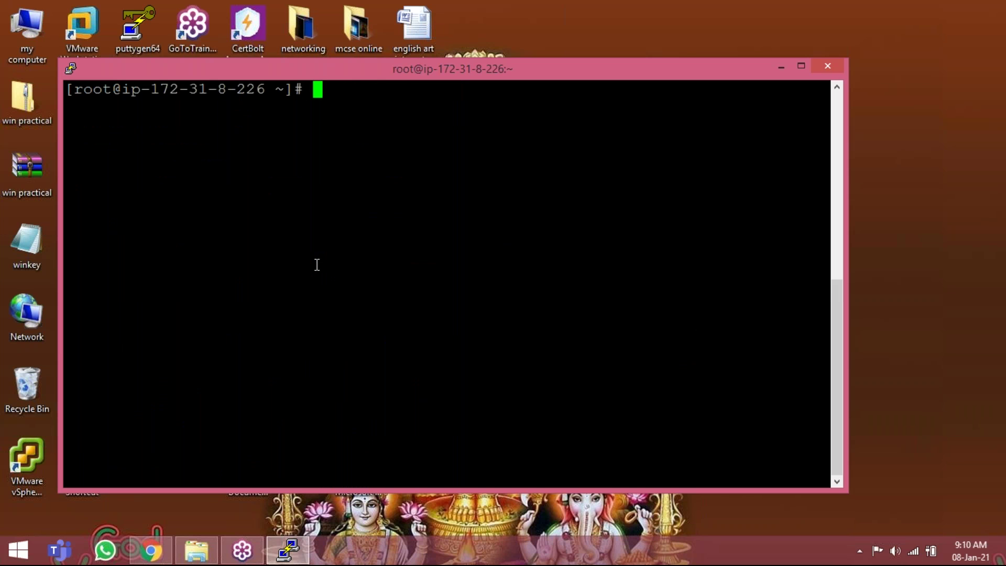
View the instance's running processes with top and quit back to the shell prompt
text(top)
key(Return)
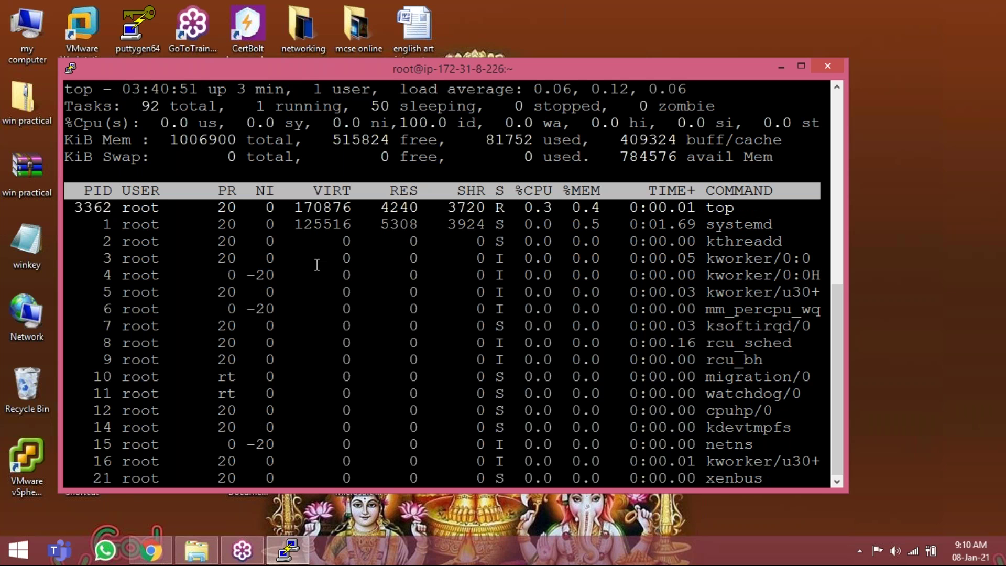
key(q)
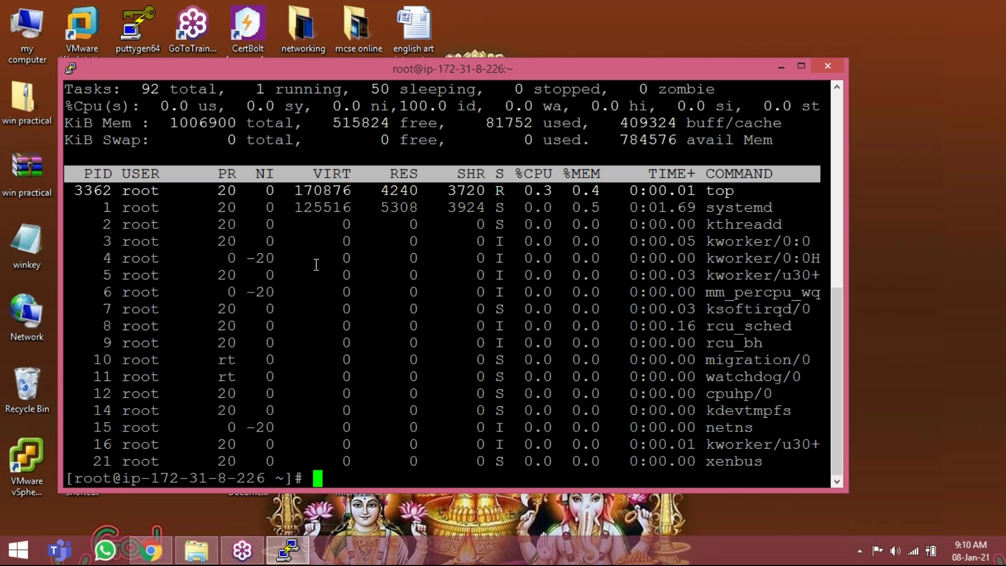
Switch to the EC2 console in Chrome, select only the winserver instance, and open its connection options
click(151, 550)
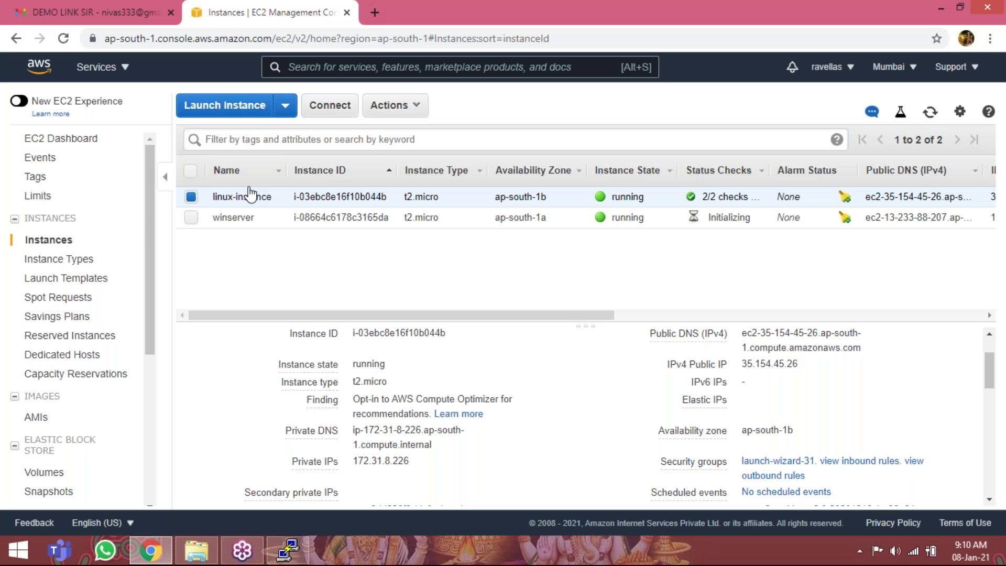
click(191, 217)
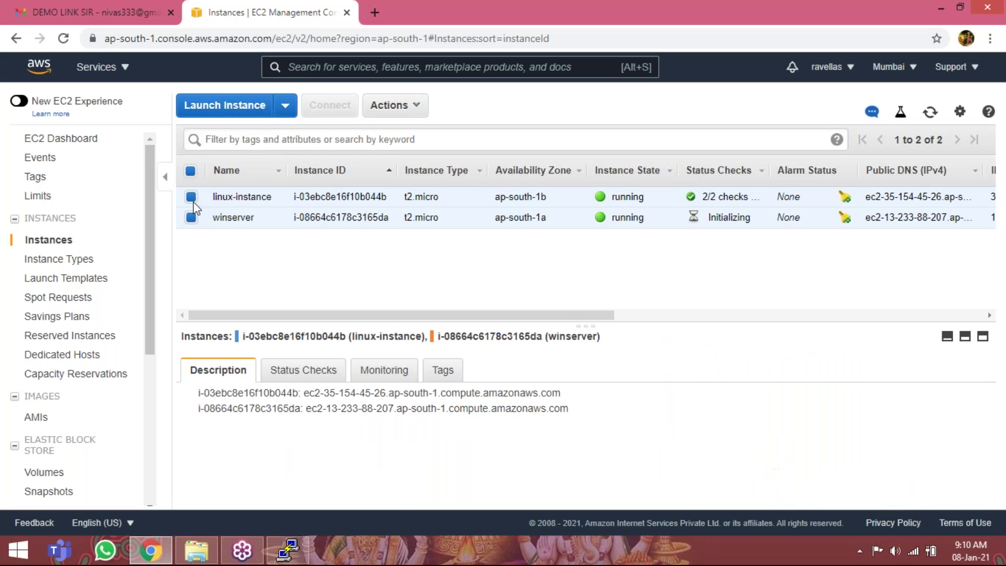
click(191, 196)
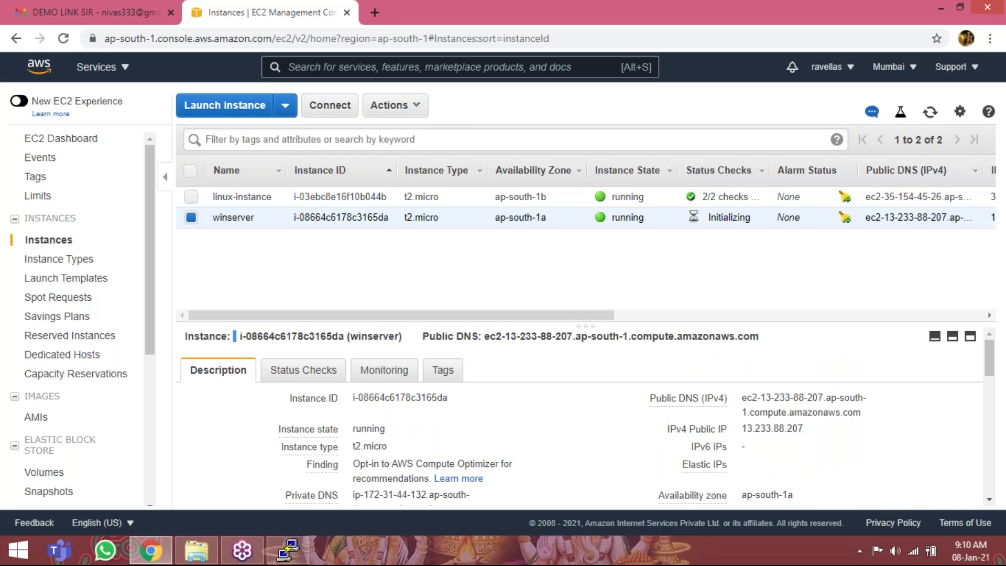
click(332, 110)
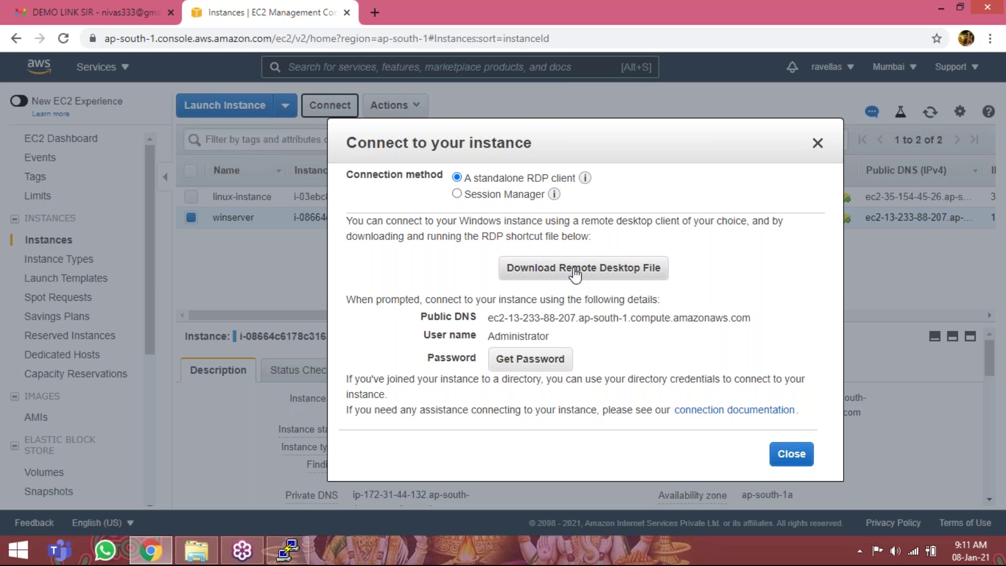
Download winserver's Remote Desktop file and begin password retrieval by opening the key pair file chooser
click(554, 273)
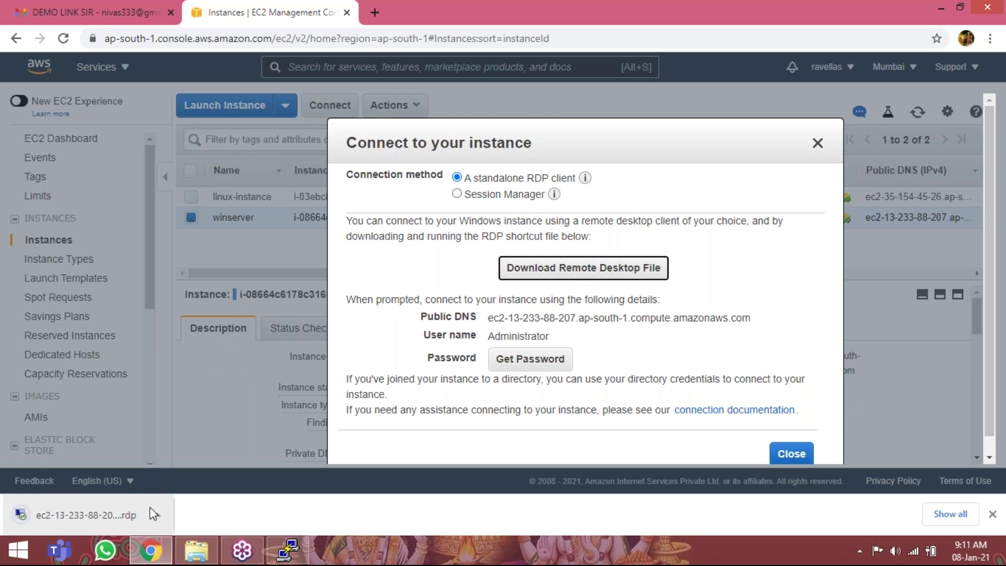
click(529, 365)
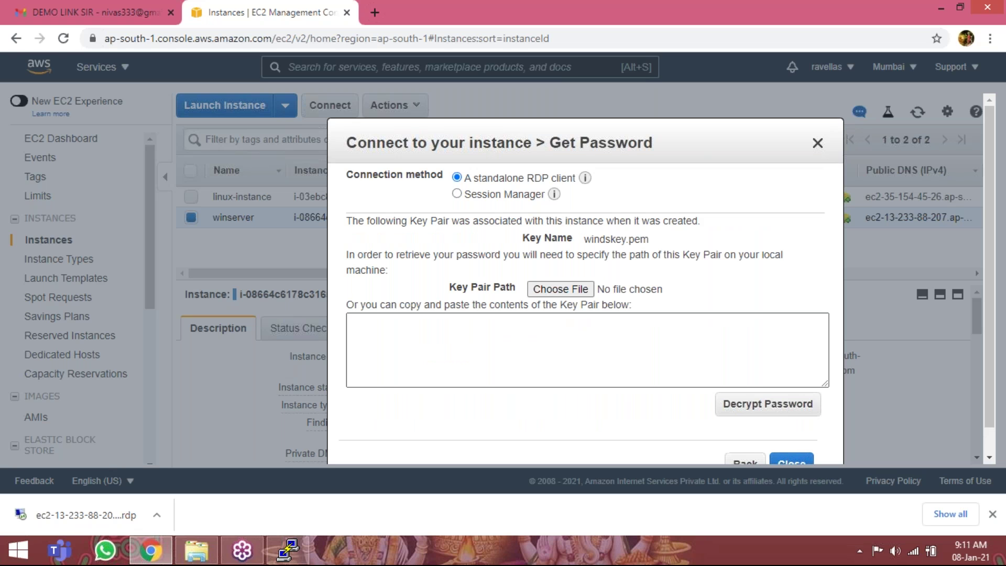
click(548, 288)
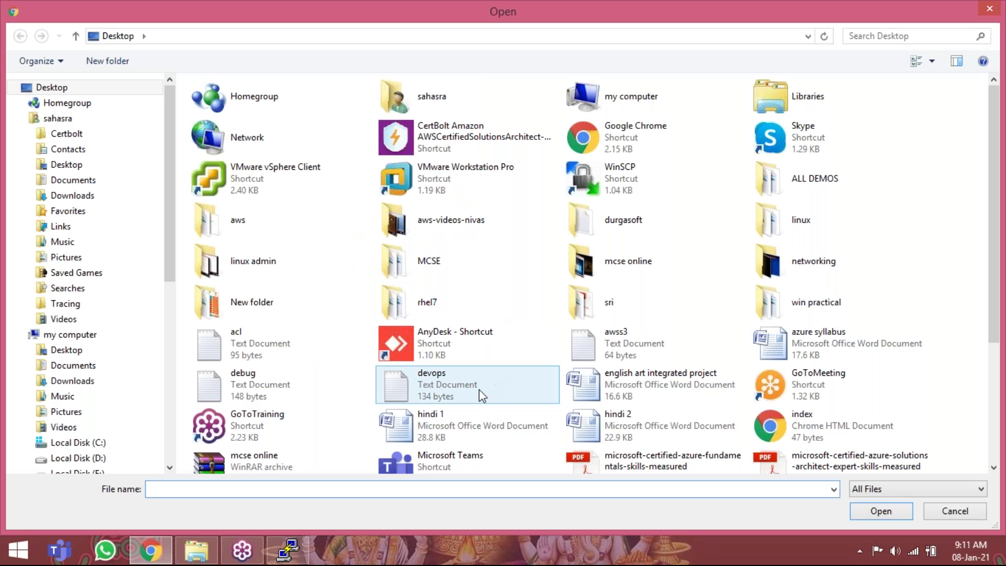
click(456, 398)
key(w)
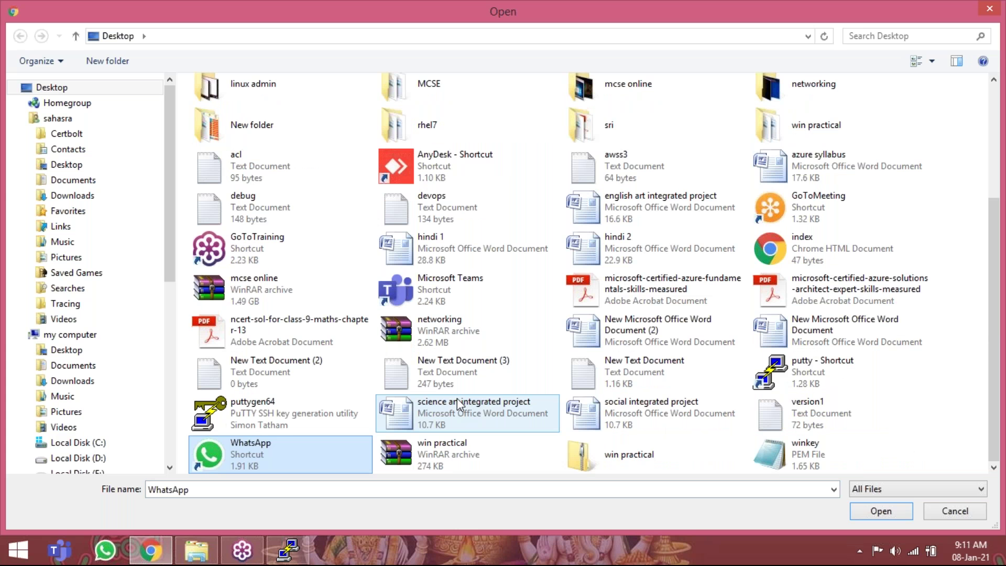
key(w)
key(w)
key(w)
key(w)
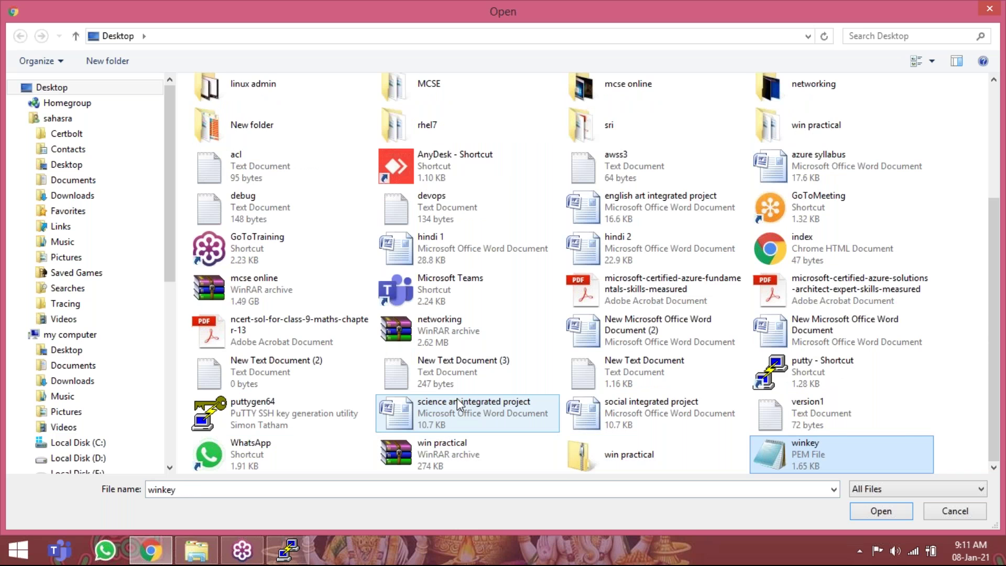
key(w)
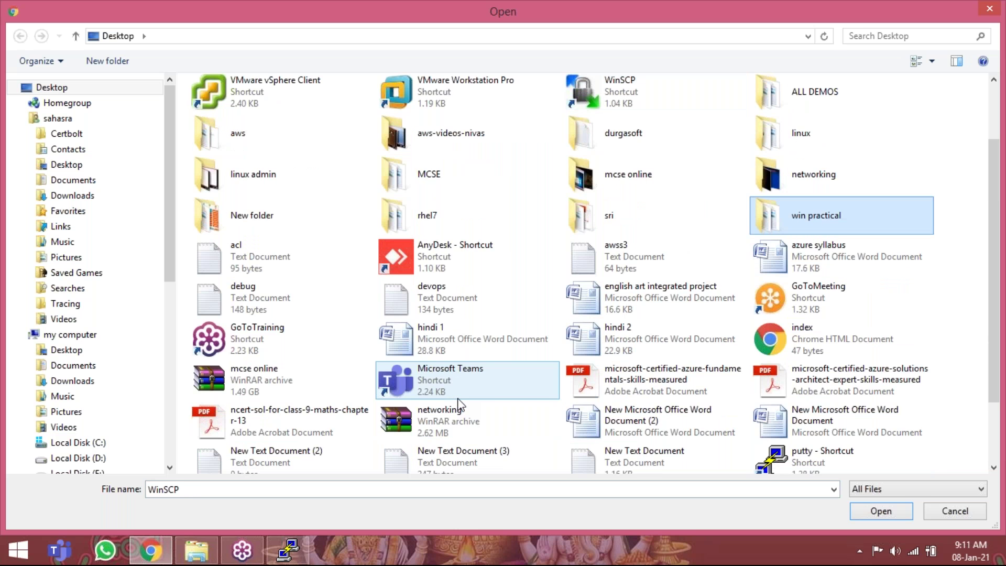
key(w)
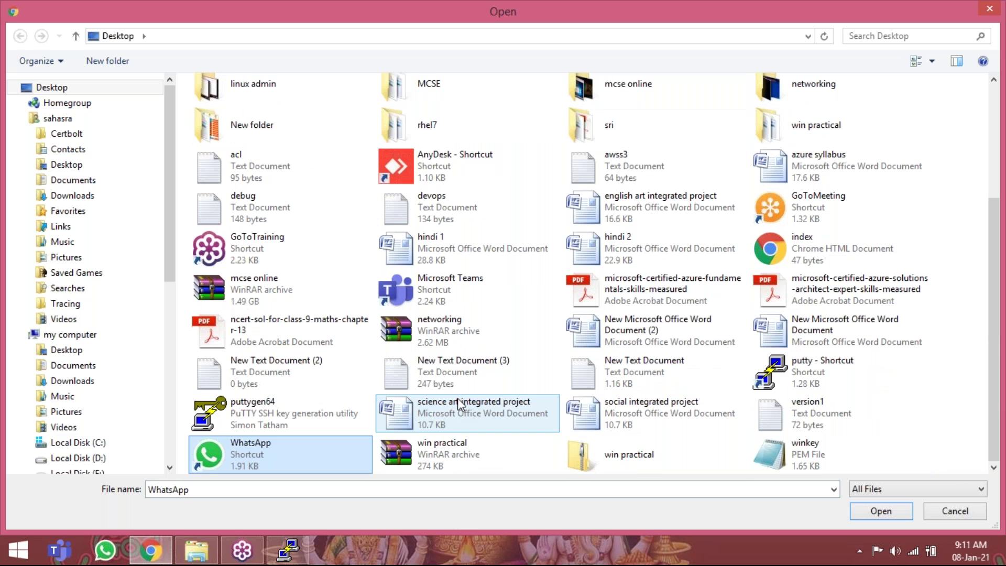
key(w)
key(w)
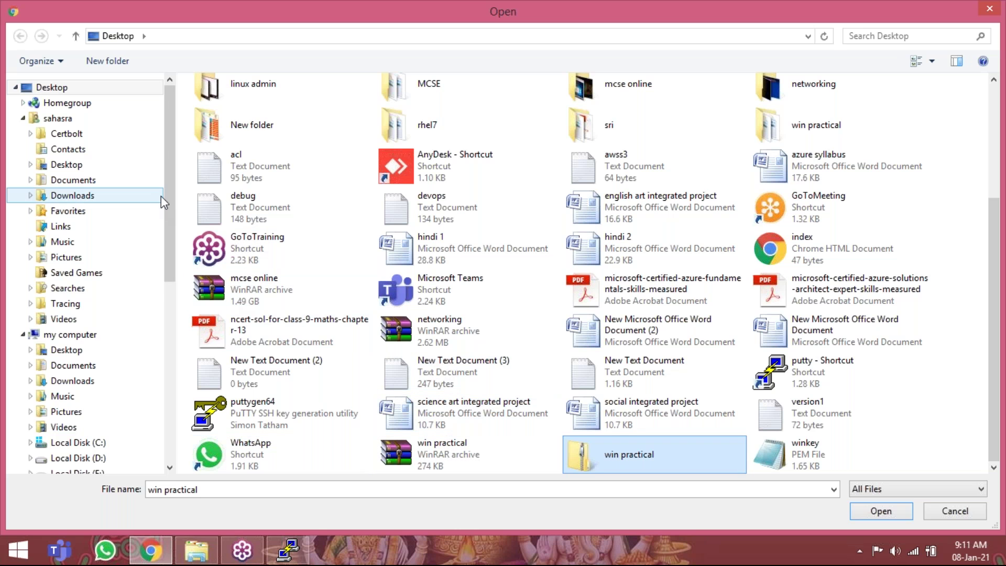
Load the windskey key pair file from the Downloads folder and decrypt winserver's Administrator password
scroll(169, 198, down, 1)
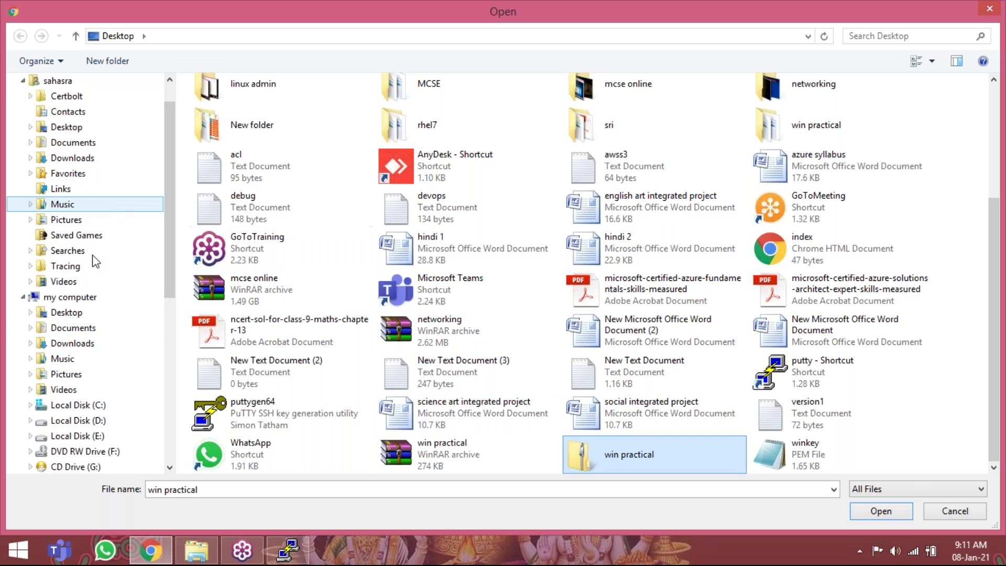
click(79, 344)
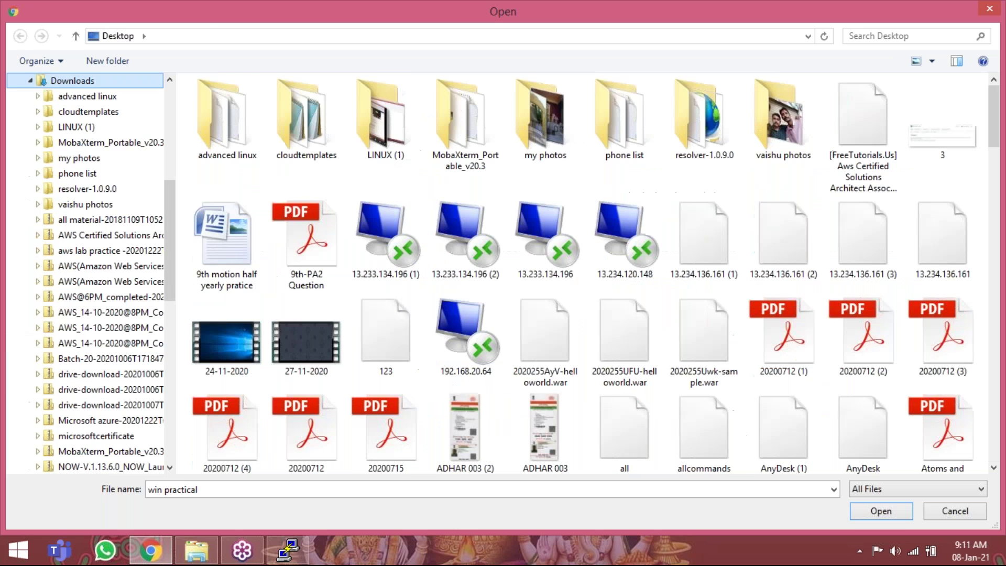
click(401, 332)
key(w)
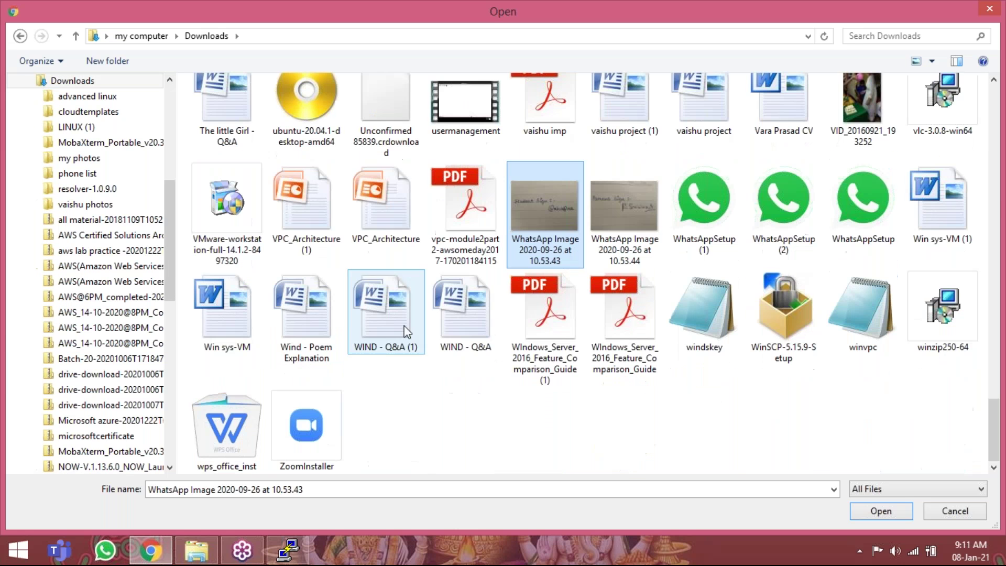
click(705, 322)
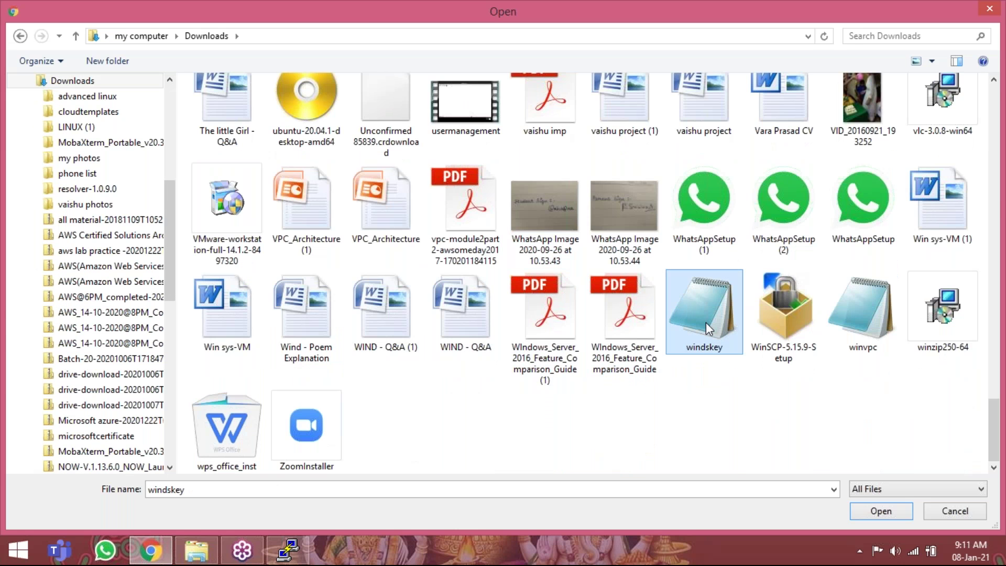
double_click(706, 322)
click(749, 409)
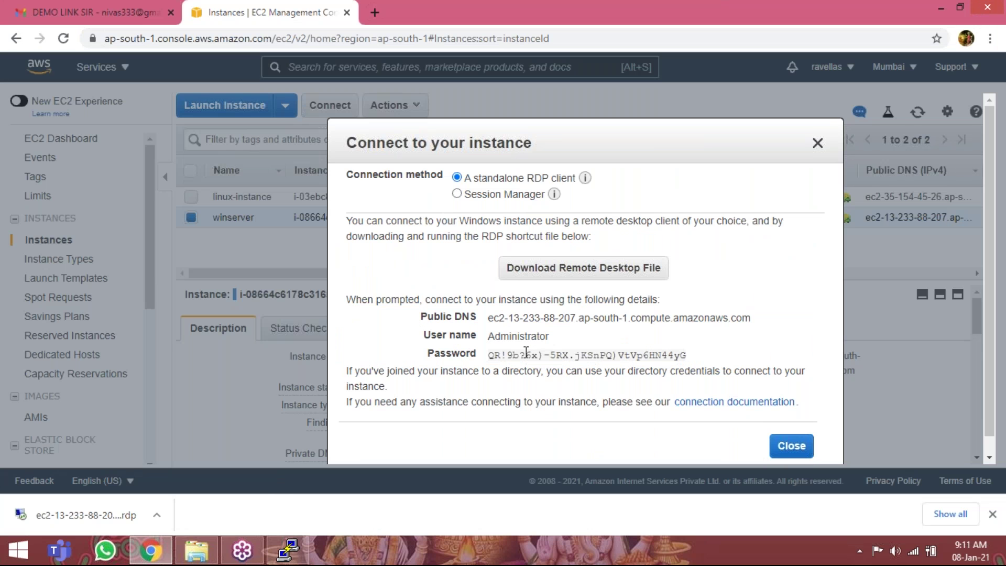
Copy winserver's decrypted Administrator password, close the connection details, and start the connection from the downloaded Remote Desktop file
click(693, 355)
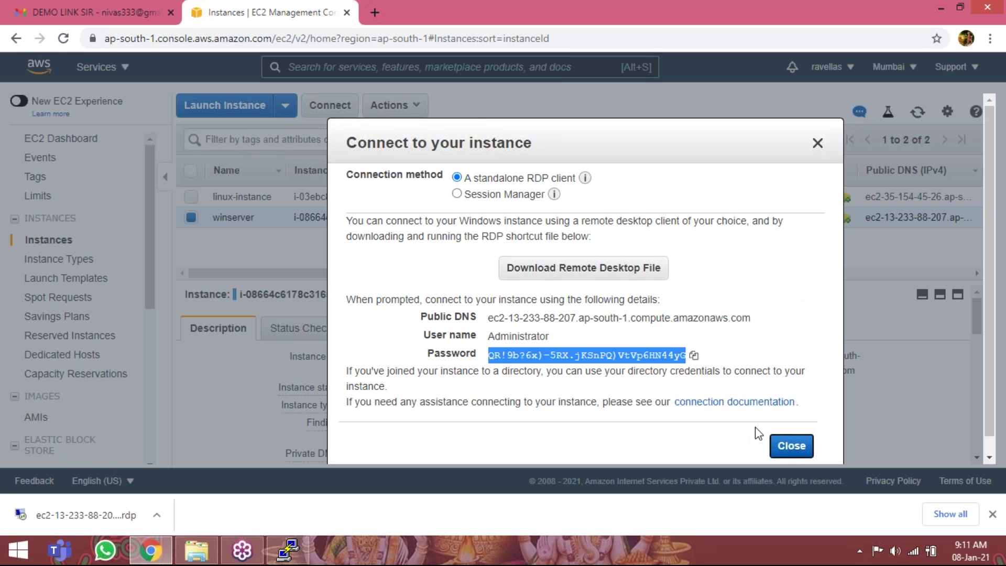
click(790, 446)
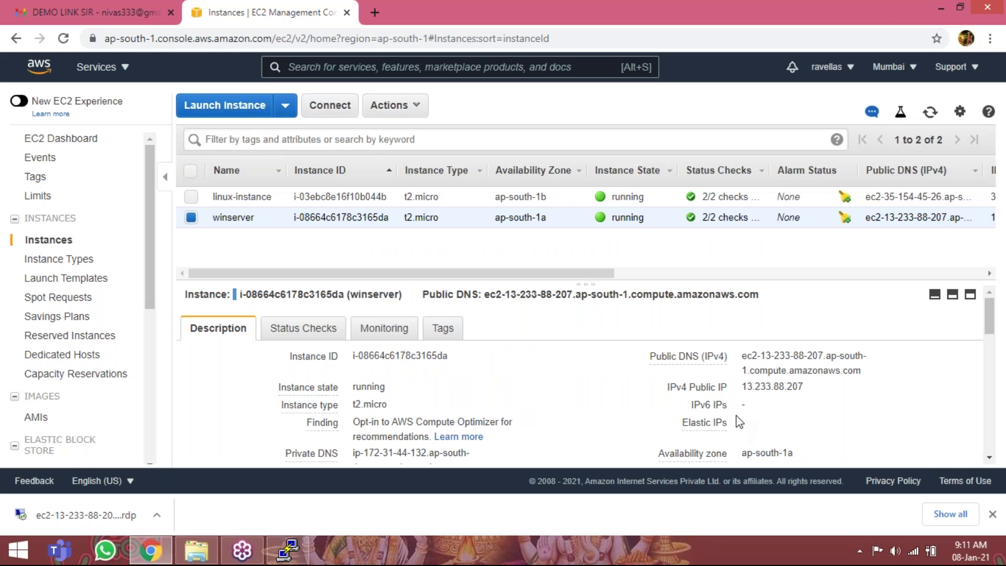
click(58, 512)
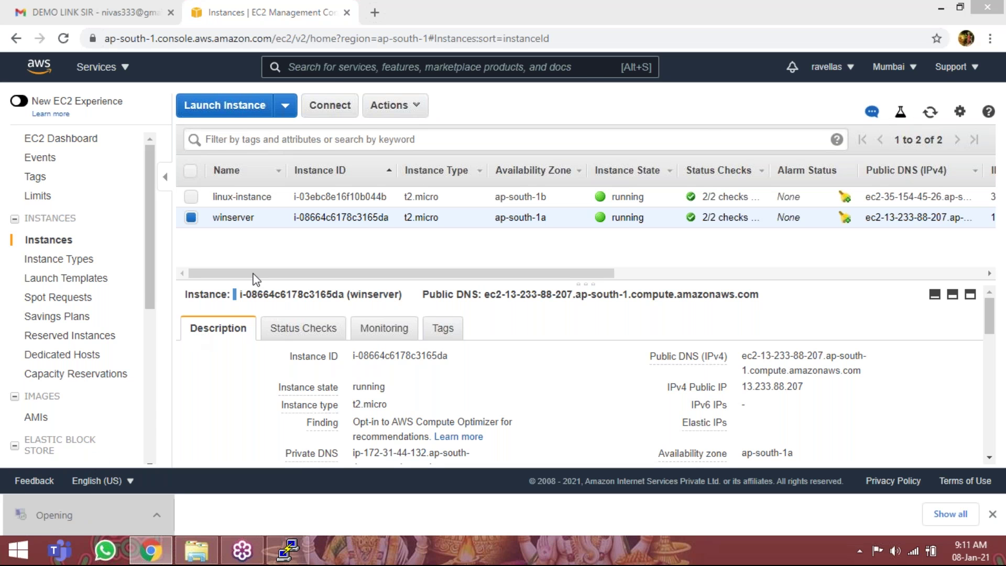
click(577, 356)
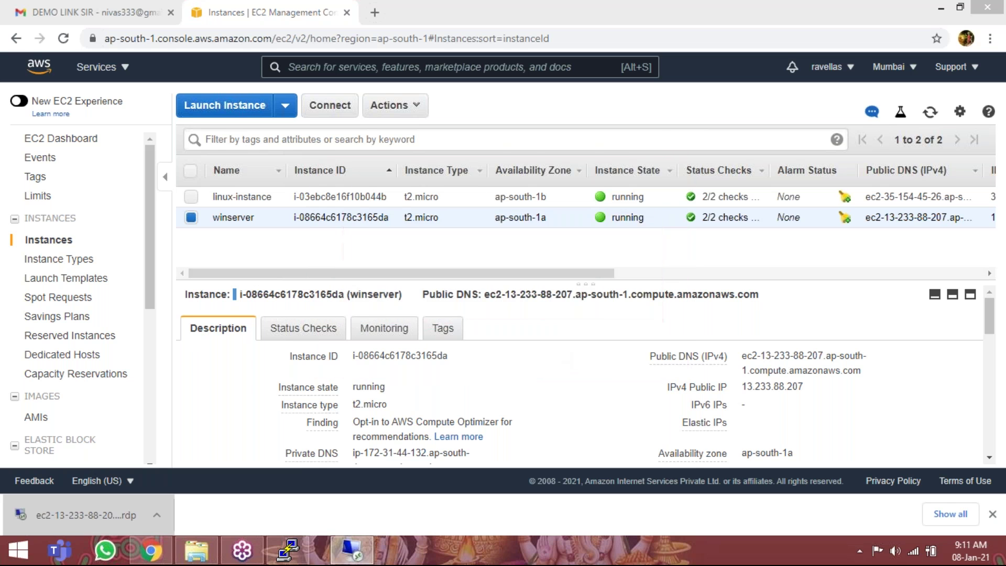
Sign in to winserver by pasting the Administrator password, and accept the remote computer's unverified certificate
right_click(459, 242)
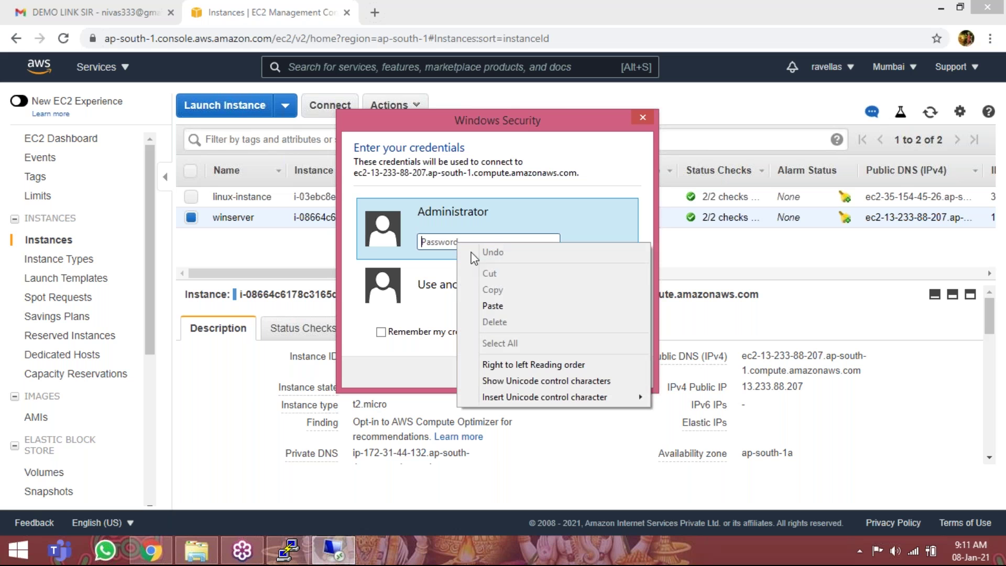
click(496, 305)
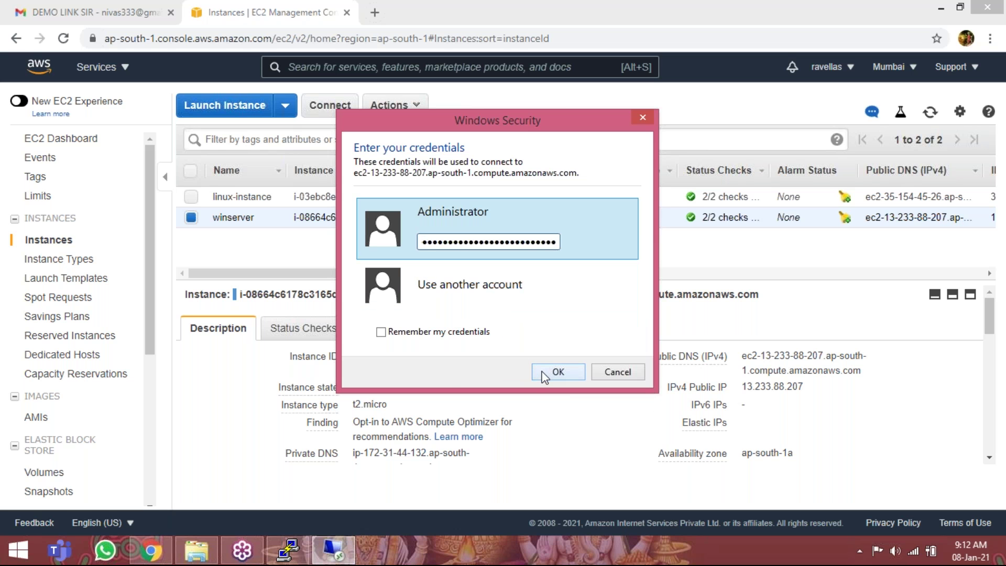
click(544, 373)
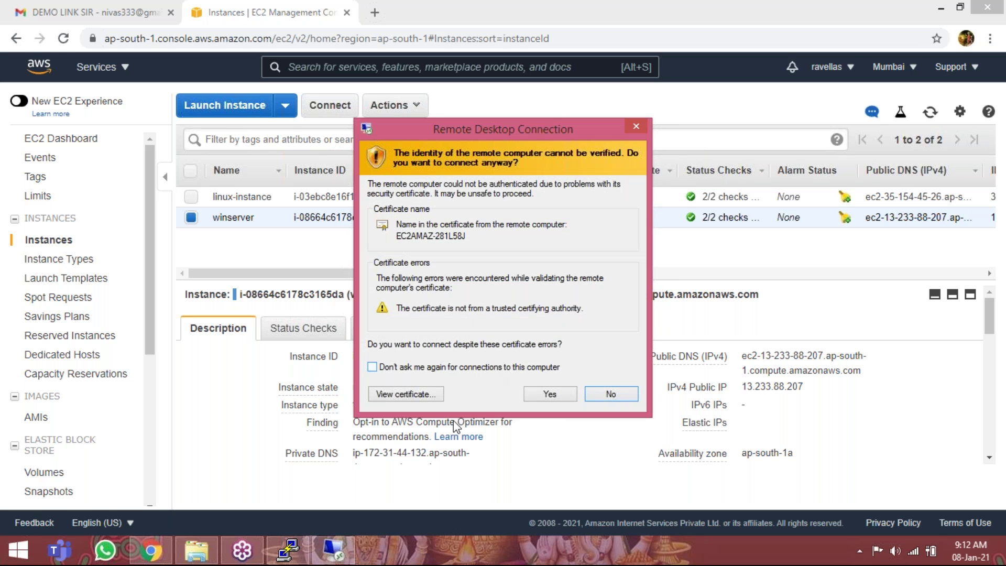
click(550, 394)
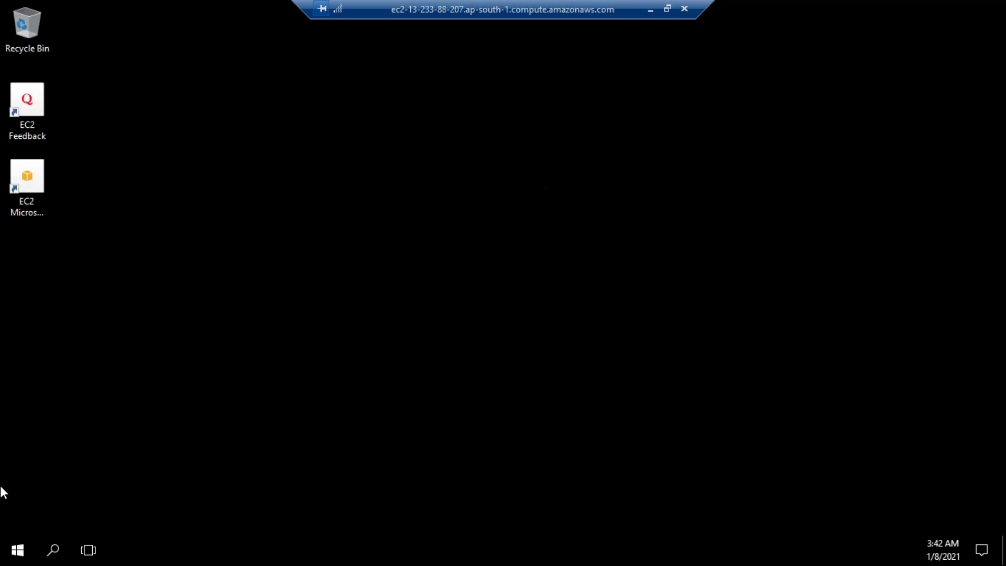
View the Start menu on winserver, allow the PC to be discoverable on Network 2, and return to its desktop
click(12, 549)
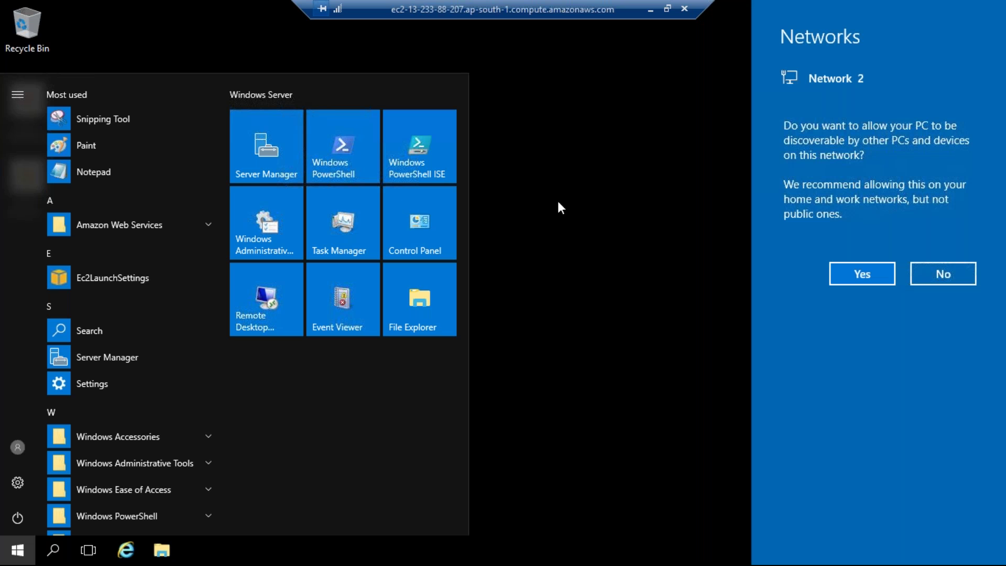
click(851, 275)
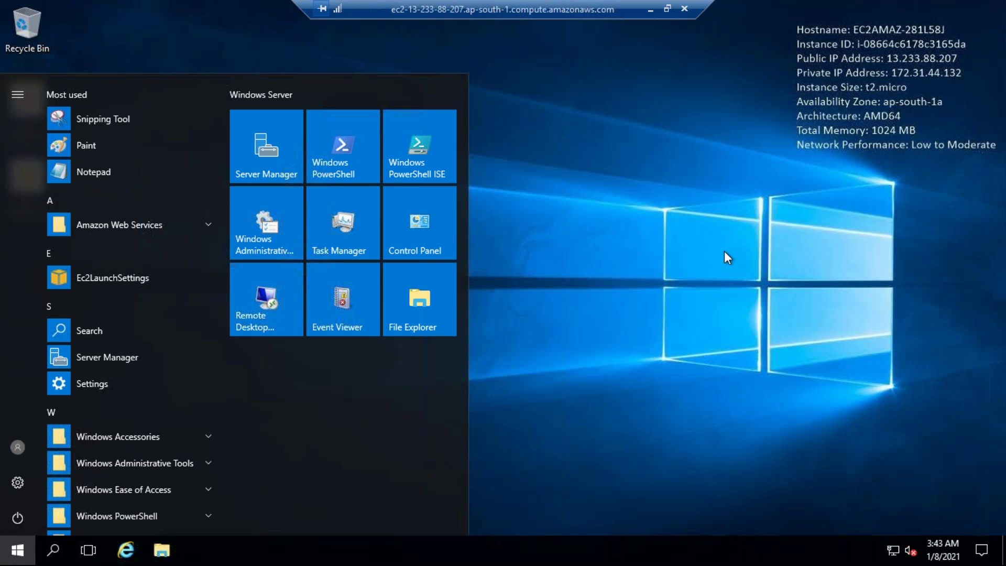
click(624, 125)
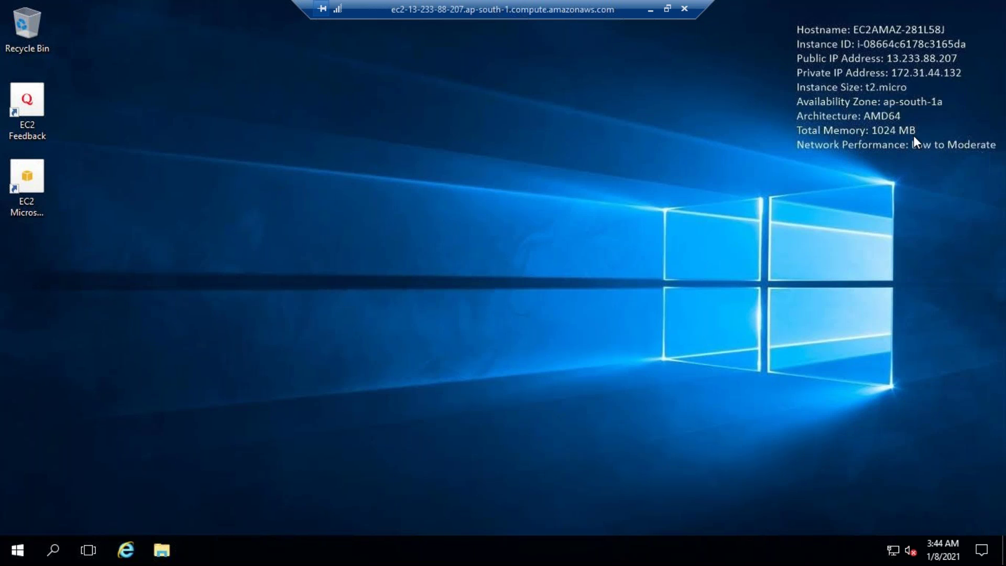
Refresh winserver's remote desktop
click(992, 57)
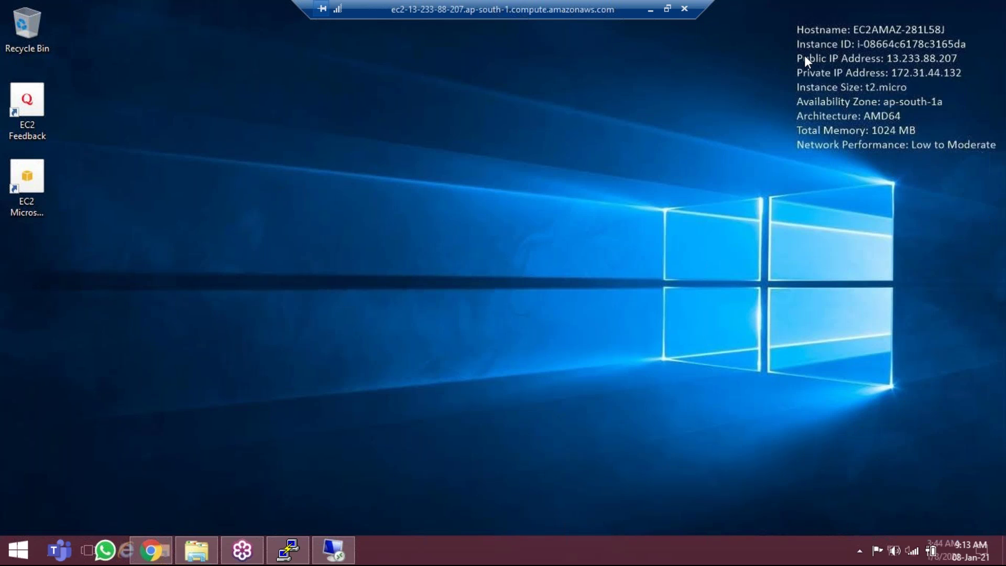
right_click(388, 103)
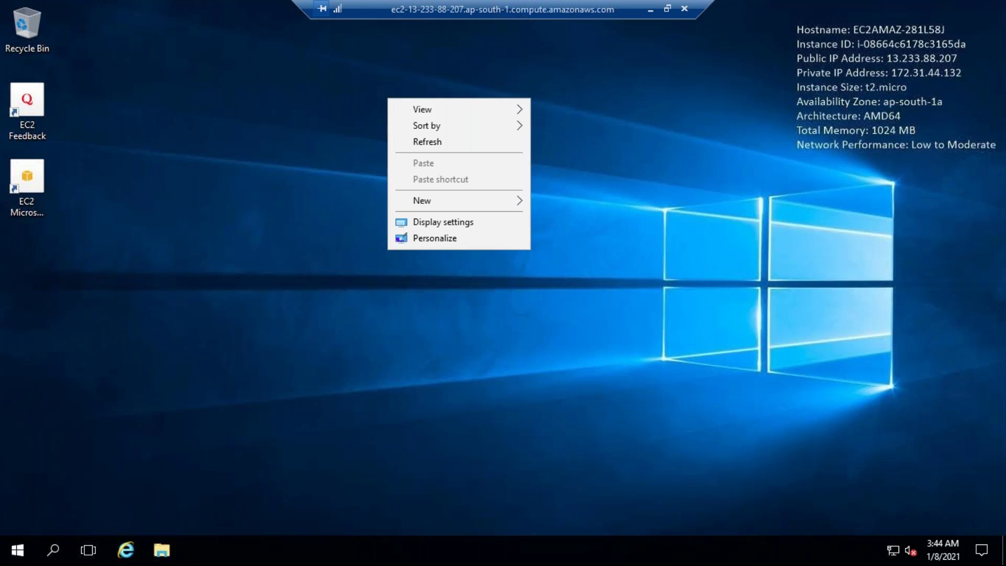
click(425, 144)
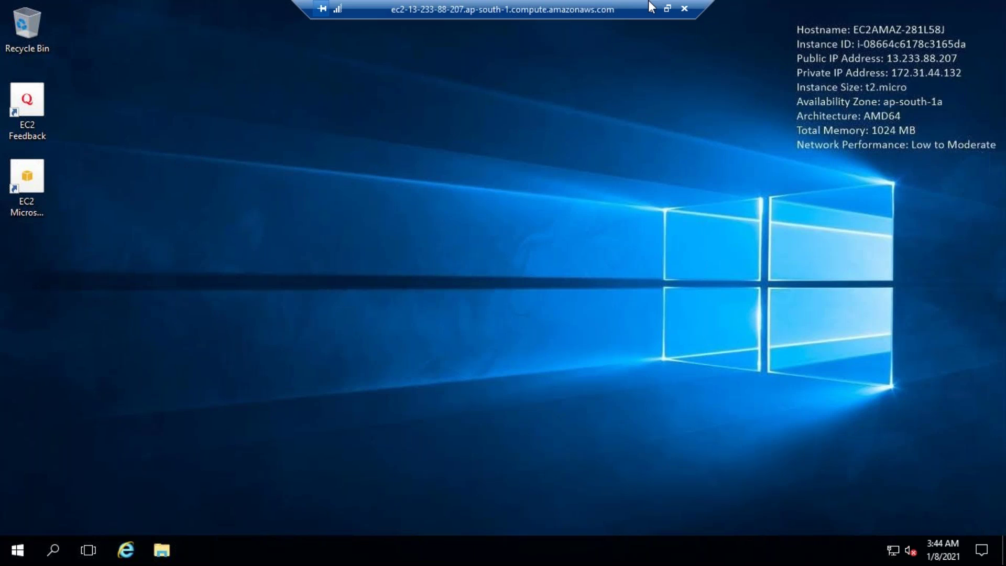
Restore the Remote Desktop session to a window, minimize Chrome and PuTTY, and close the winserver session
click(667, 8)
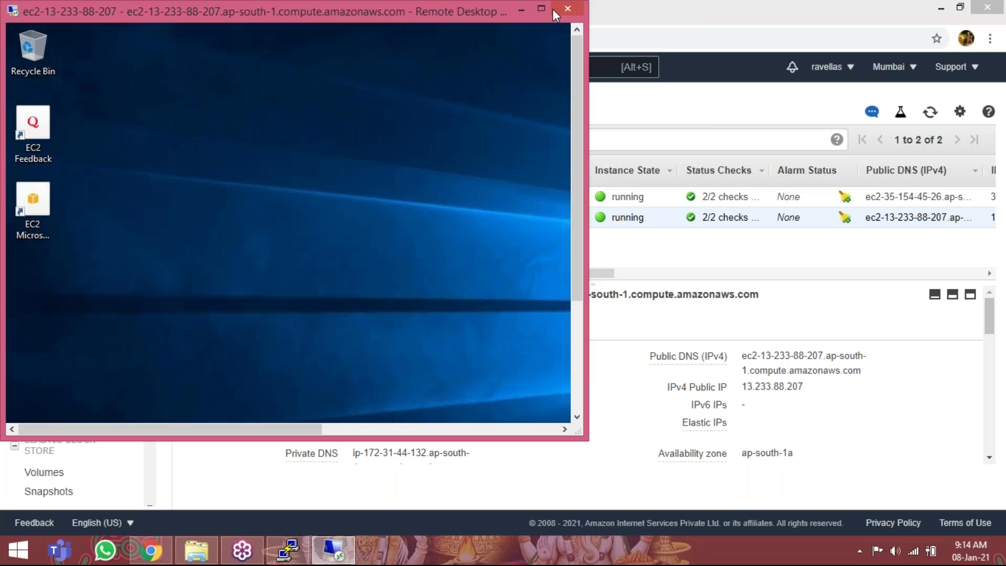
click(942, 13)
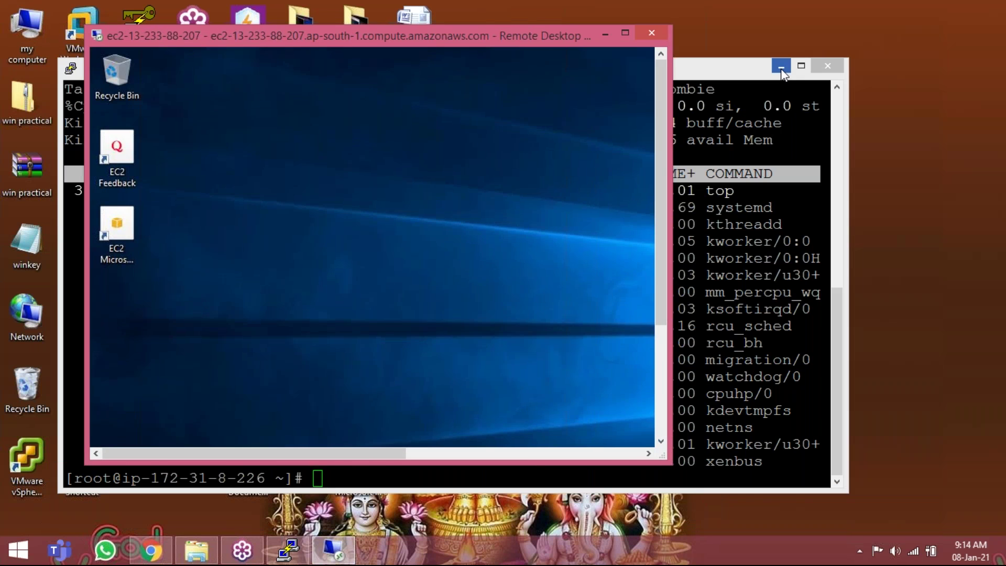
click(780, 67)
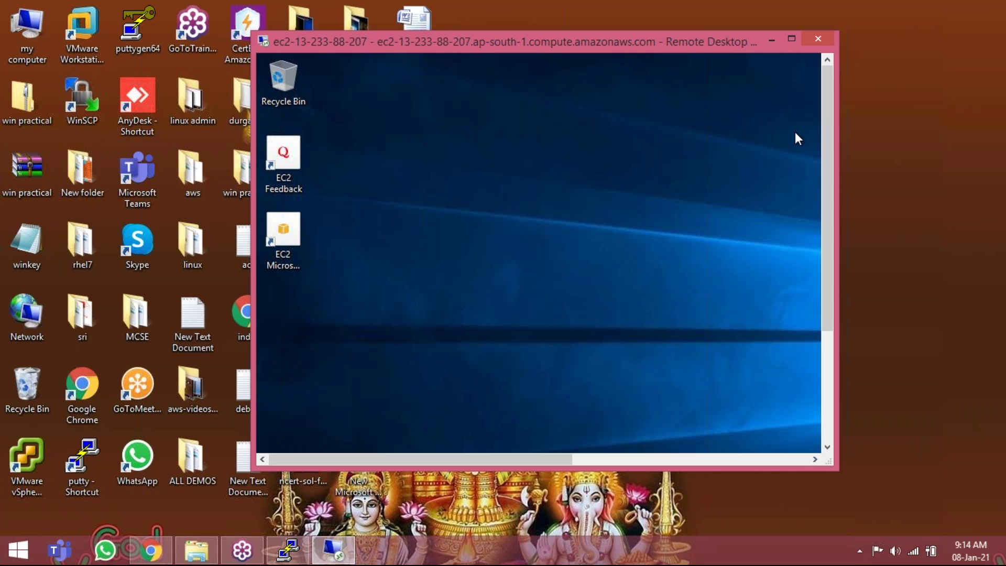
click(809, 46)
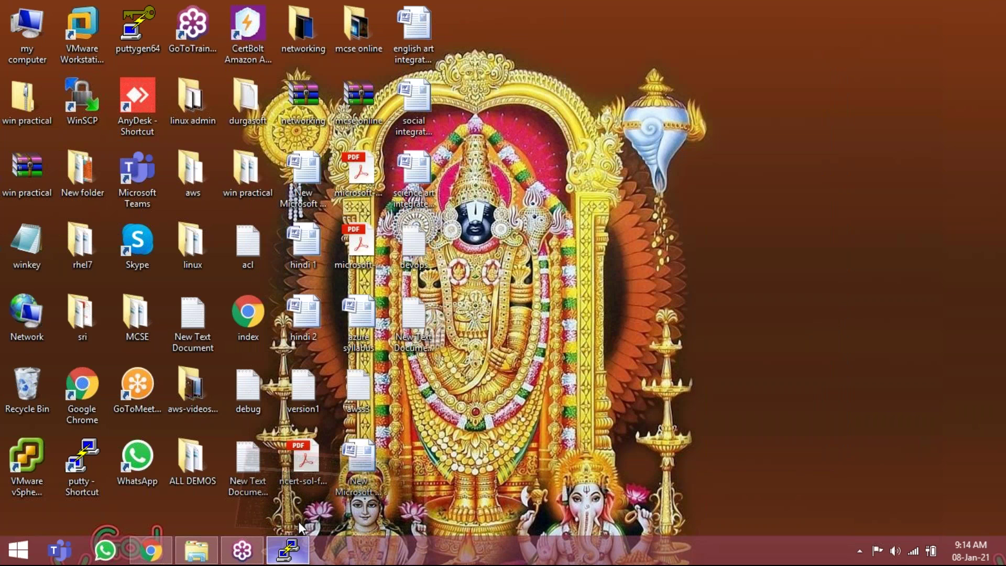
Bring up PuTTY and close the session to linux-instance
click(290, 549)
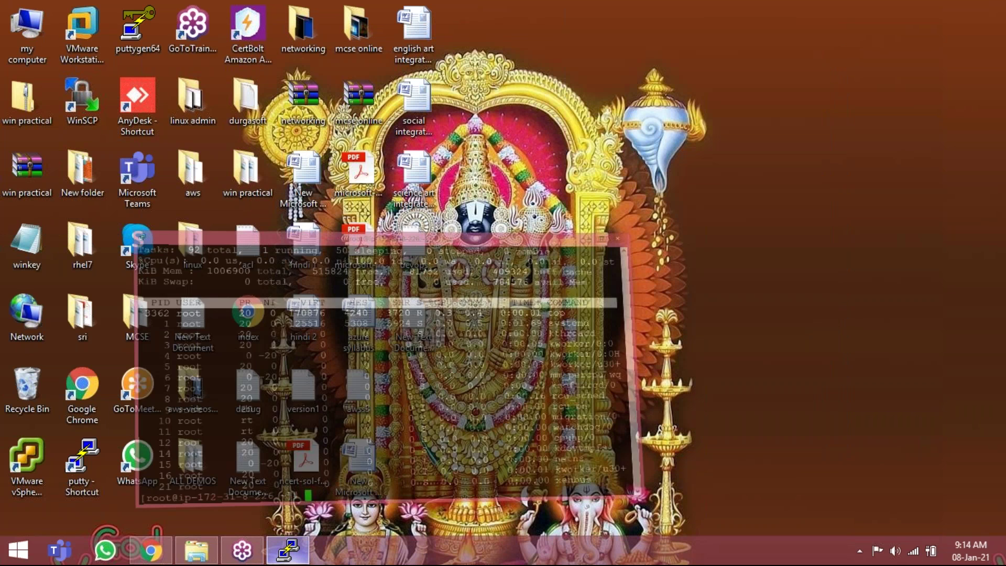
click(821, 71)
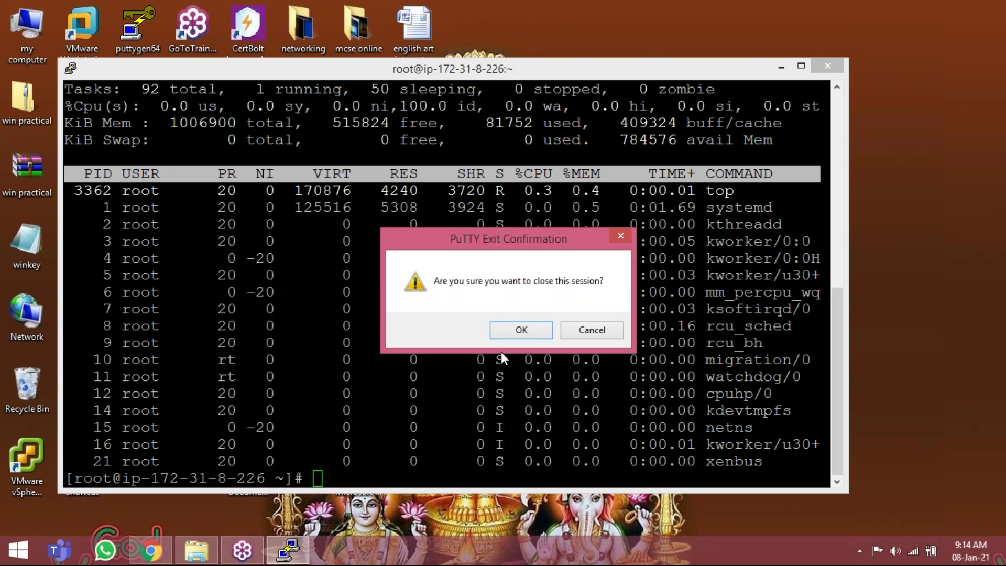
click(516, 331)
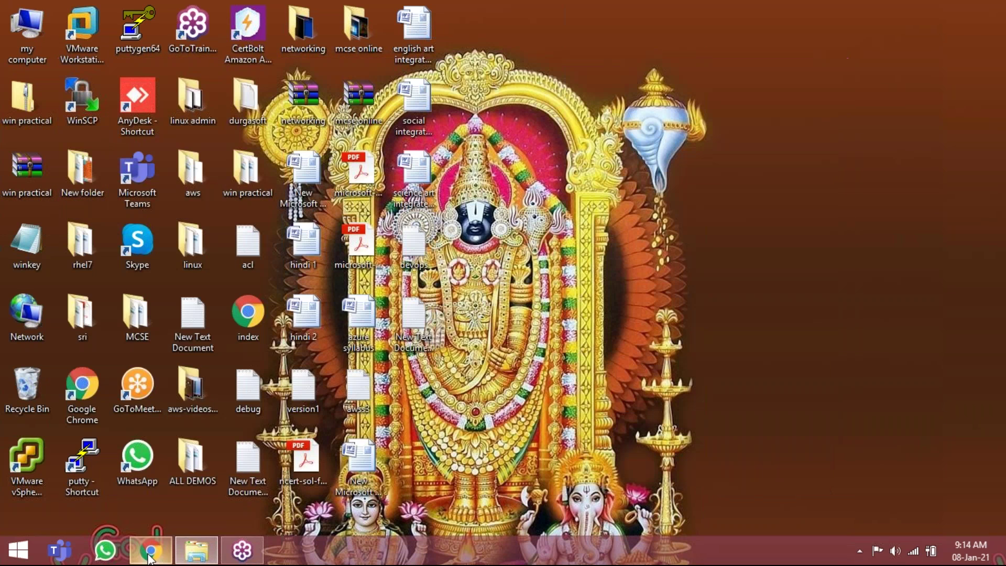
Switch to the EC2 console in Chrome and terminate the winserver instance
click(151, 550)
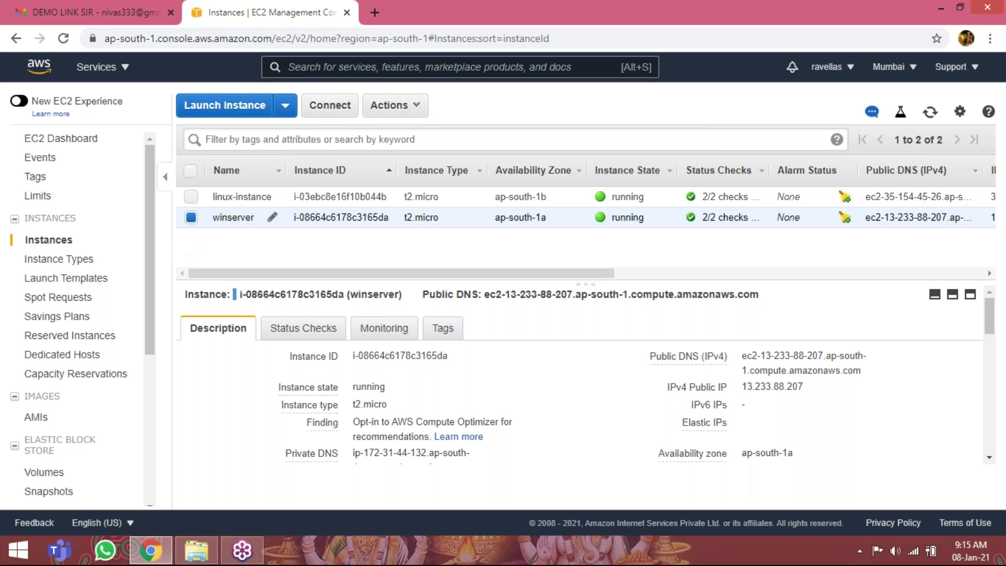
click(382, 109)
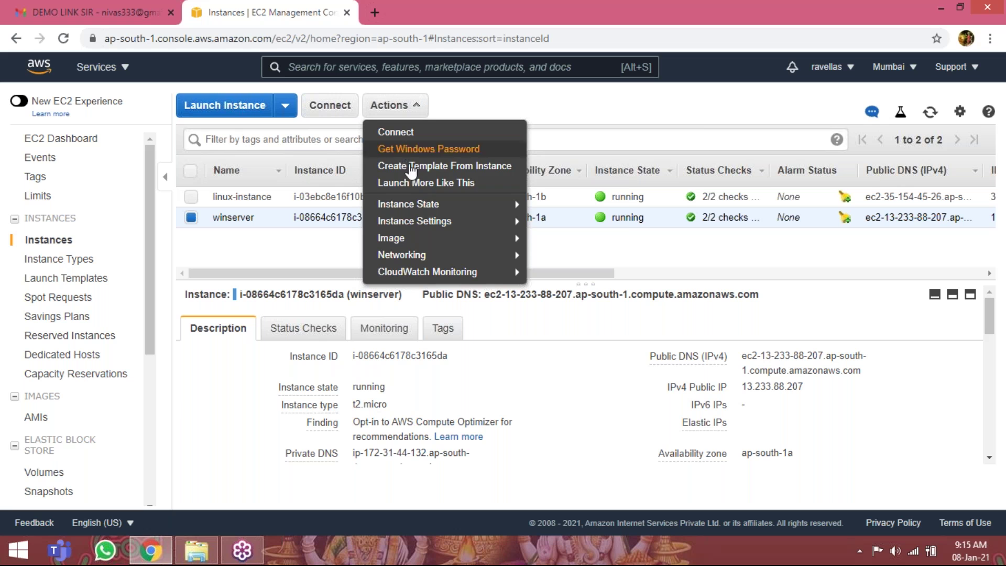
mouse_move(419, 204)
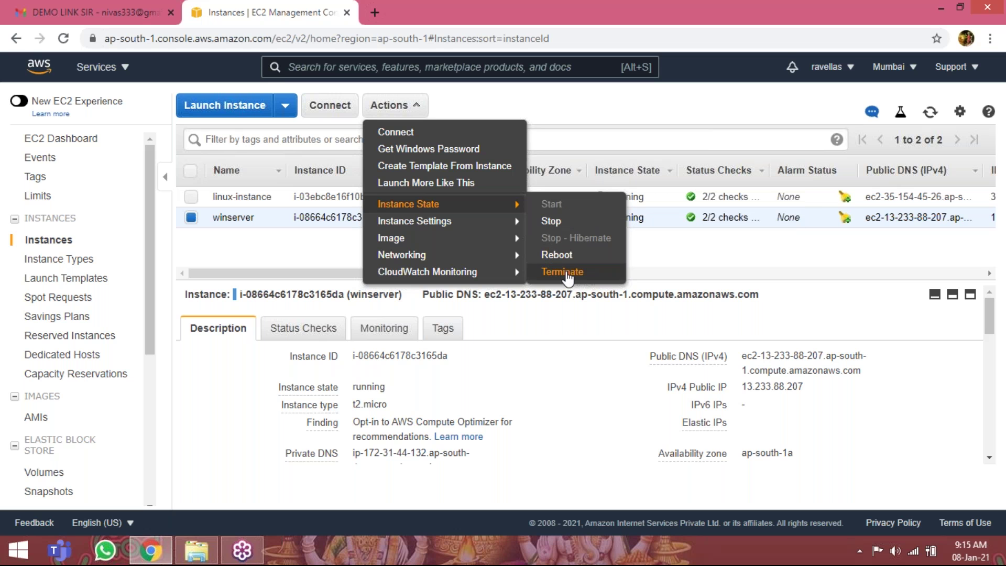
click(562, 271)
click(776, 394)
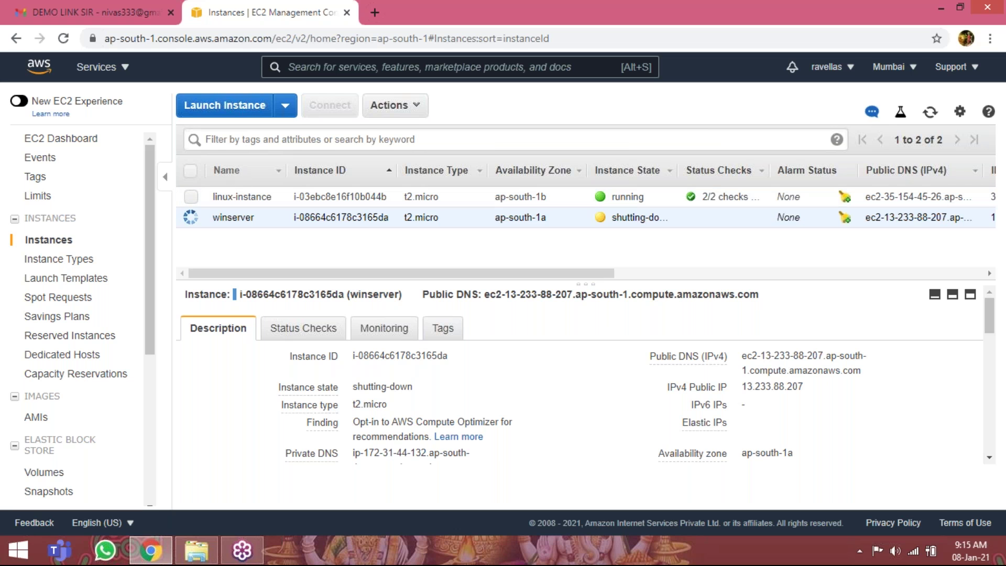
Add linux-instance to the selection and terminate it as well
click(191, 198)
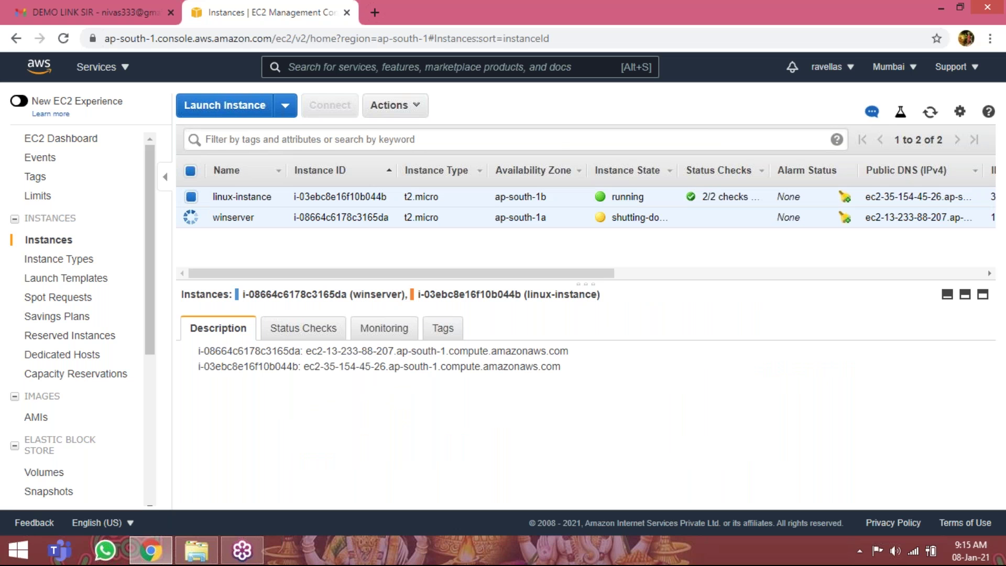
click(394, 105)
mouse_move(441, 212)
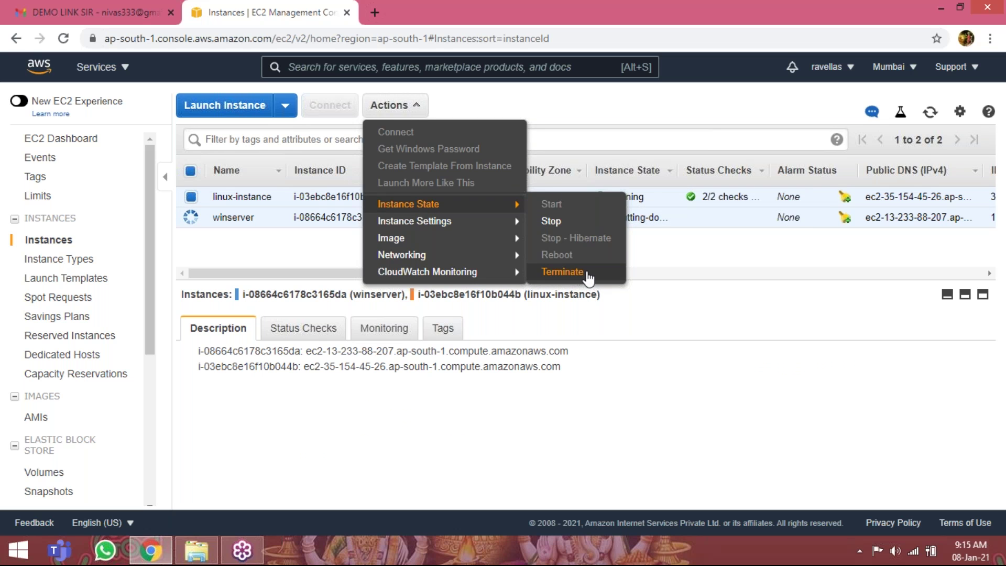
click(583, 272)
click(791, 402)
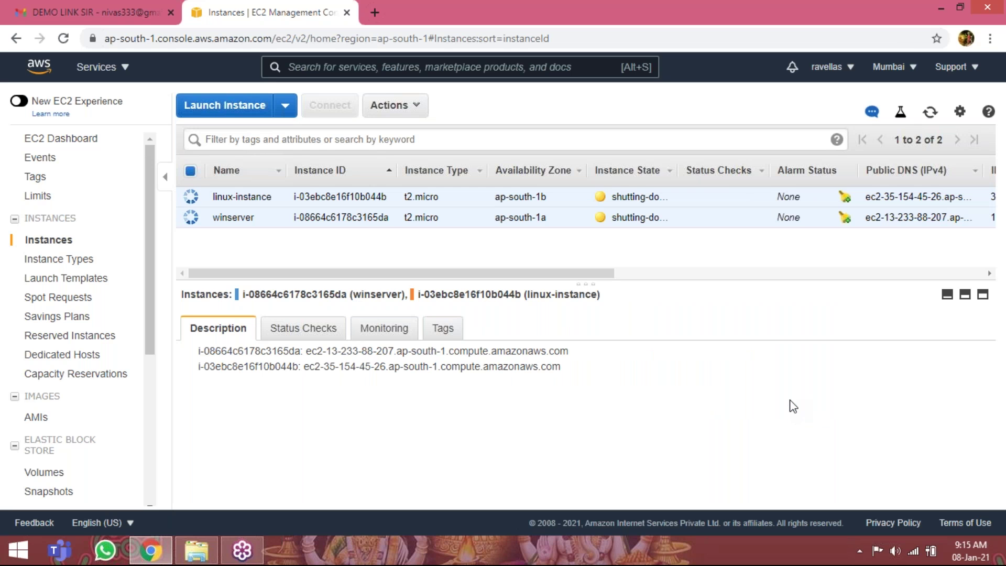
Minimize Chrome, look through the files in the desktop's linux folder, and close the folder
click(991, 51)
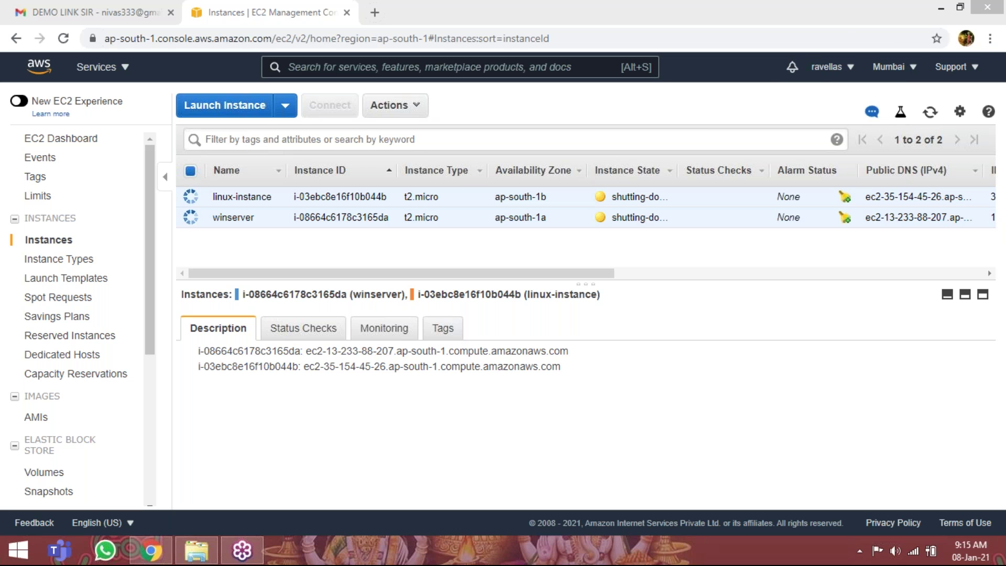
click(941, 8)
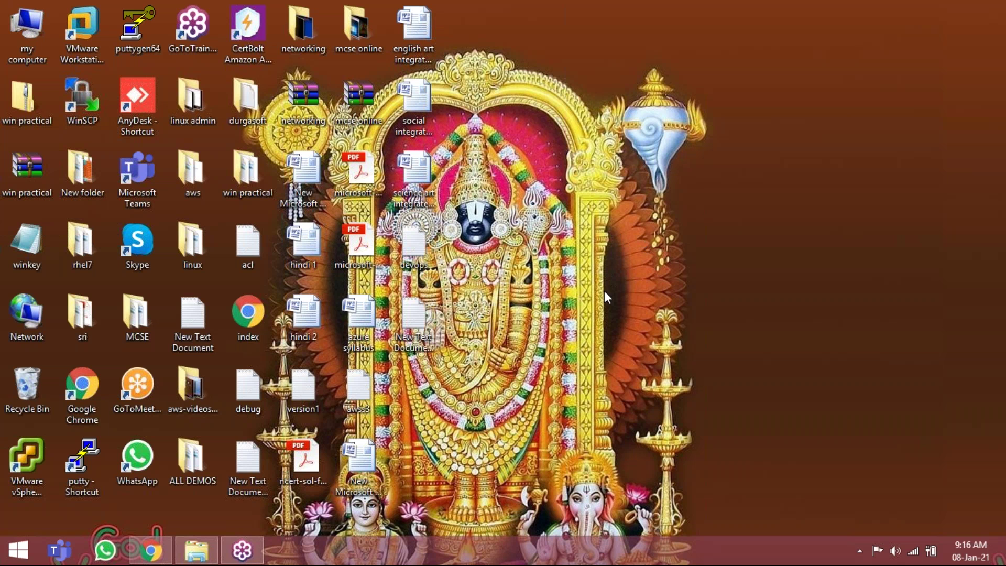
double_click(191, 245)
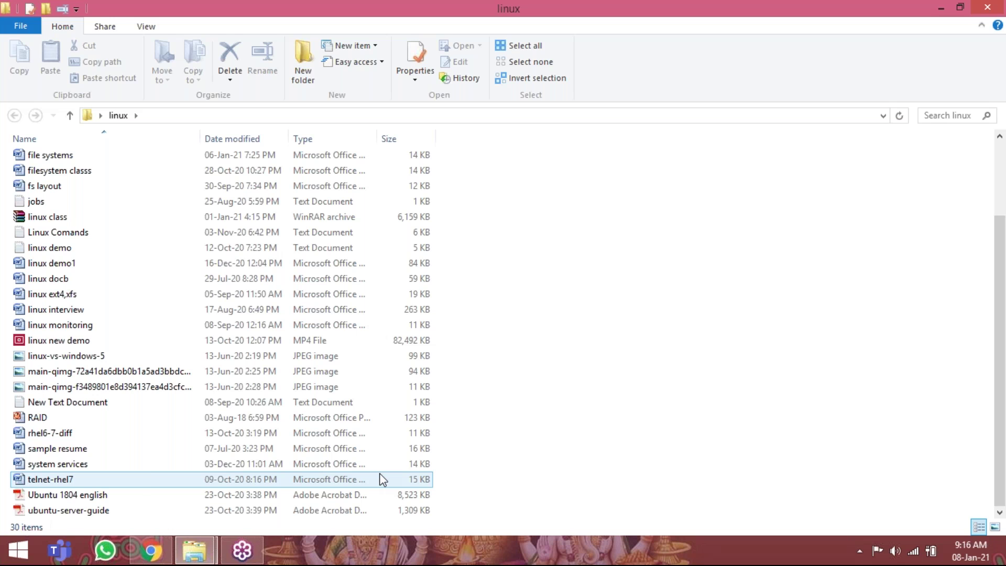
click(121, 432)
scroll(117, 425, up, 2)
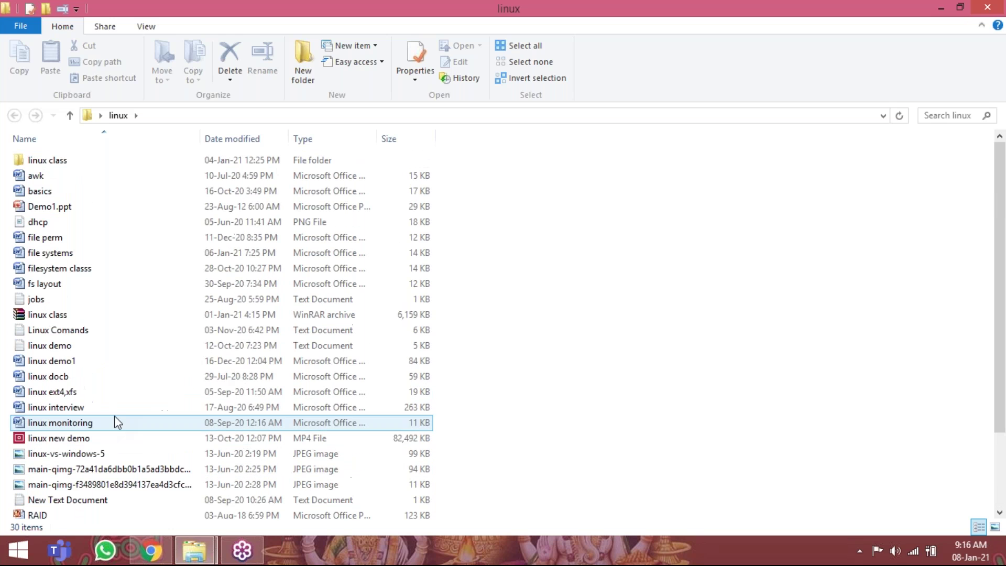
click(988, 7)
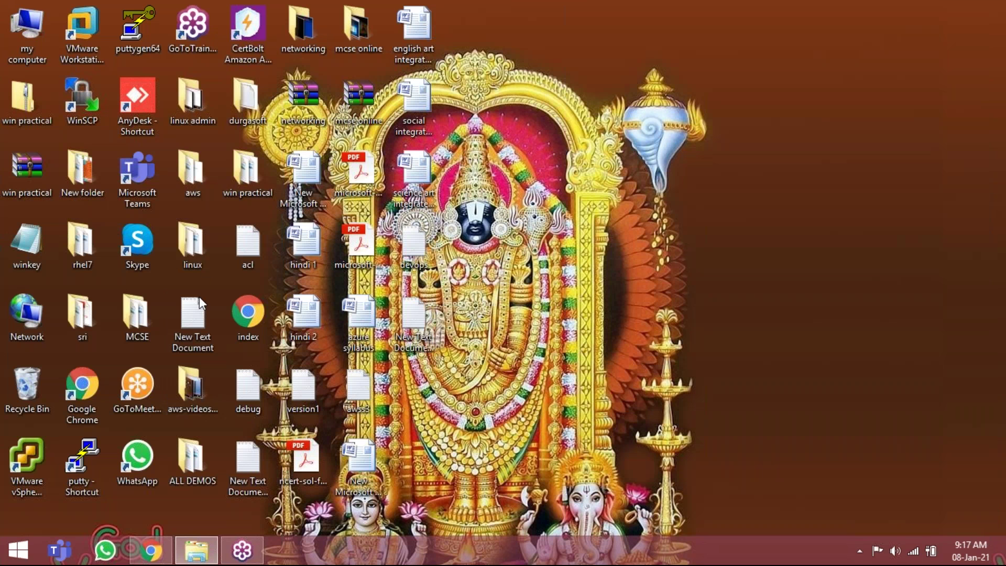
Open the aws folder from the desktop
click(193, 186)
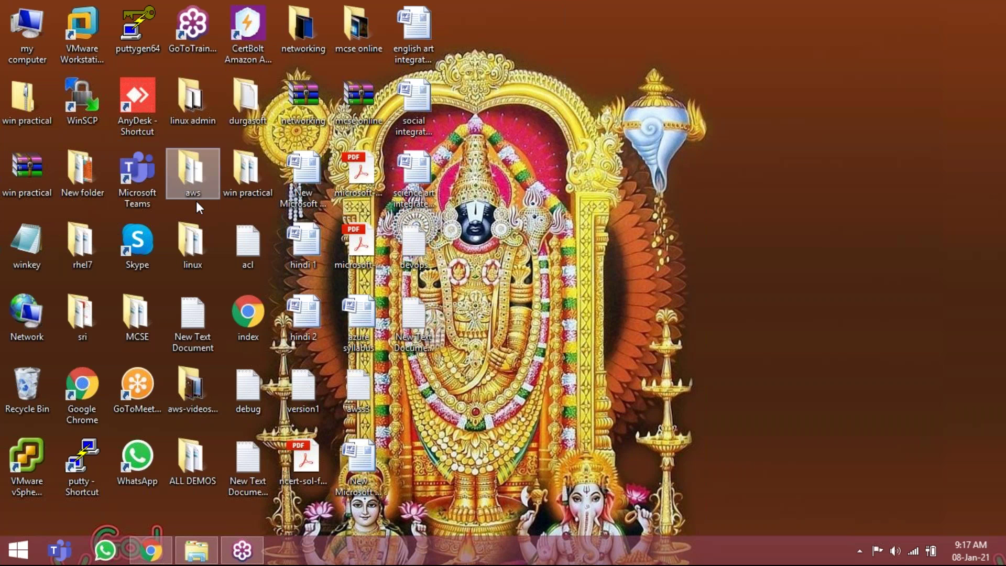
double_click(195, 198)
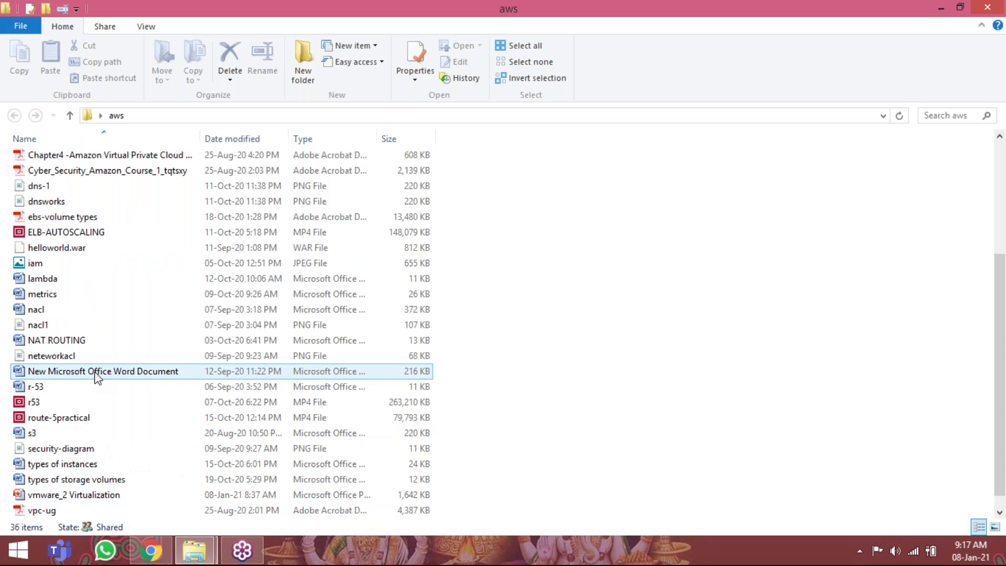
Look through the aws folder's files and open the VSICM51_M02_VirtualizationIntro_esxi-arch PDF
scroll(155, 411, up, 4)
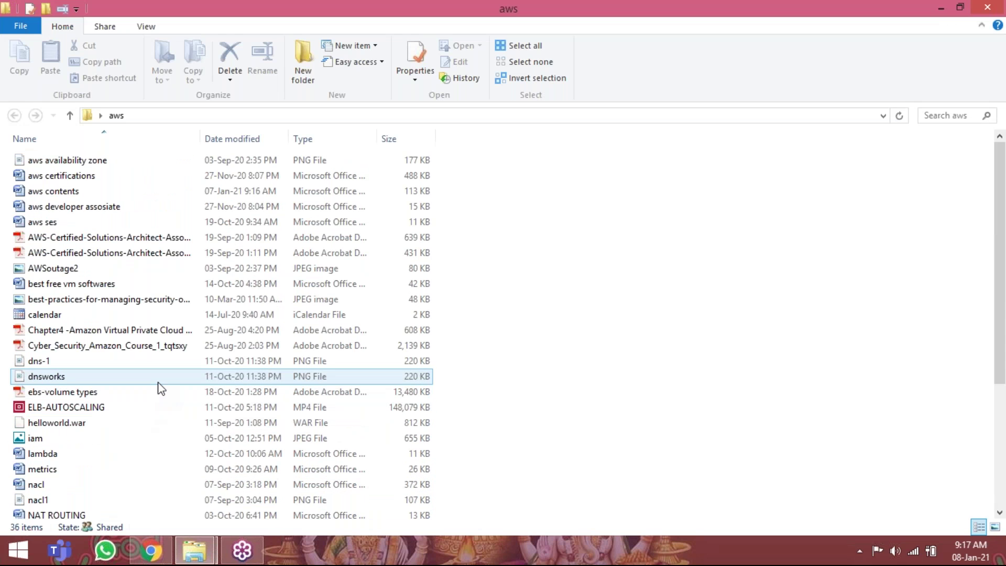
scroll(159, 387, down, 4)
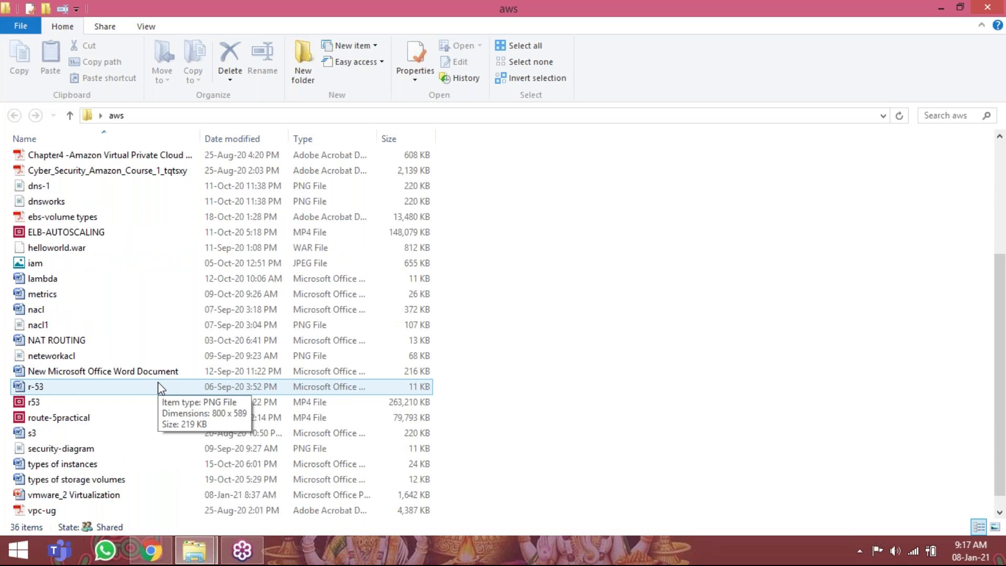
scroll(140, 484, down, 1)
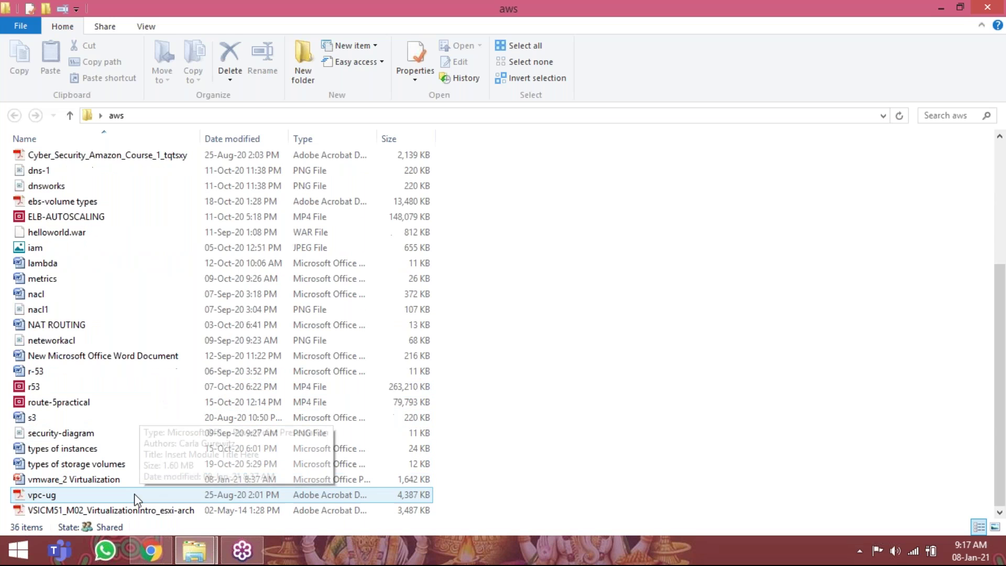
double_click(131, 510)
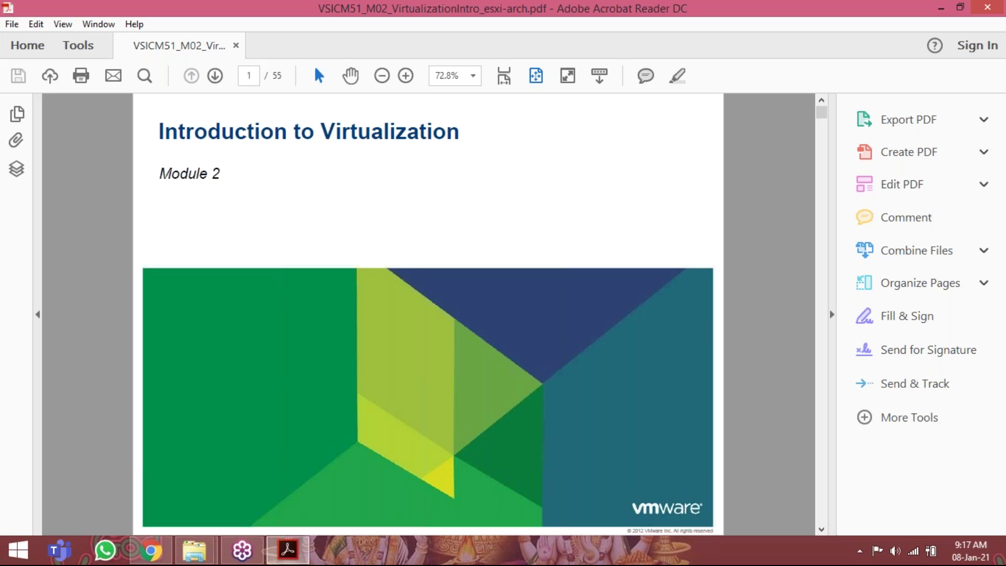
Page forward through the virtualization PDF from the title page to the Physical Infrastructure diagram on page 8
key(Page_Down)
key(Page_Down)
key(Page_Down)
key(Page_Down)
key(Page_Down)
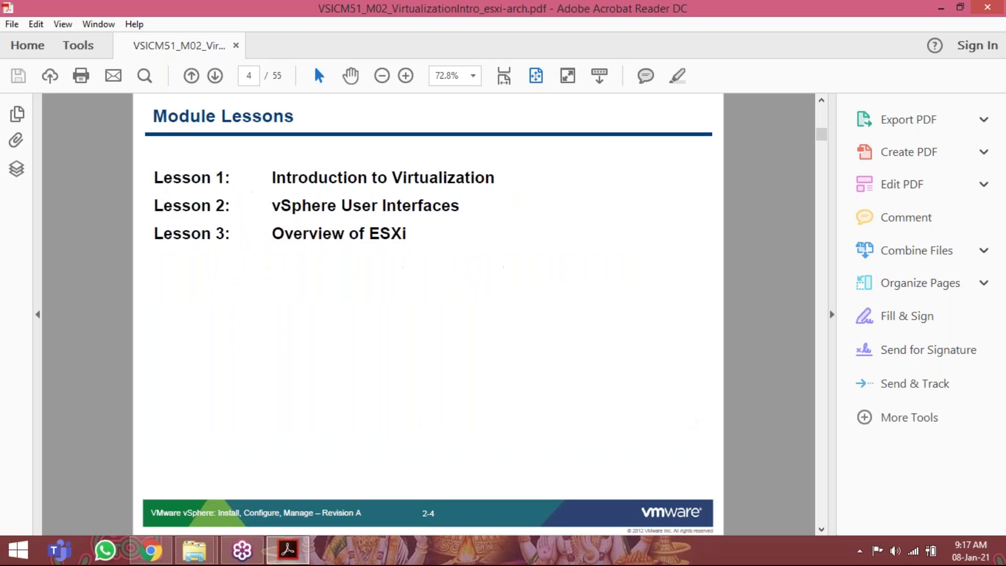
key(Page_Down)
key(Page_Down)
key(Page_Down)
key(Page_Down)
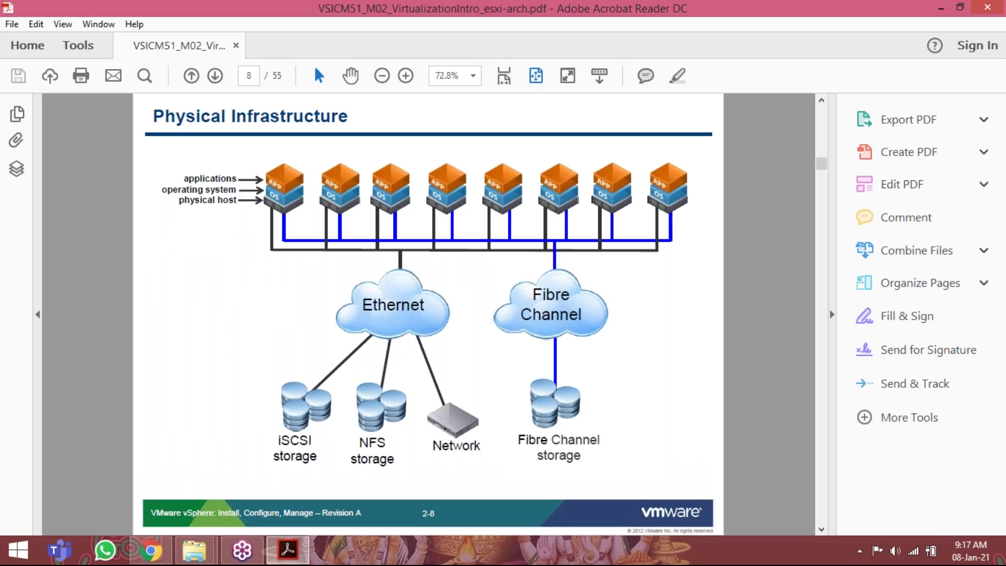